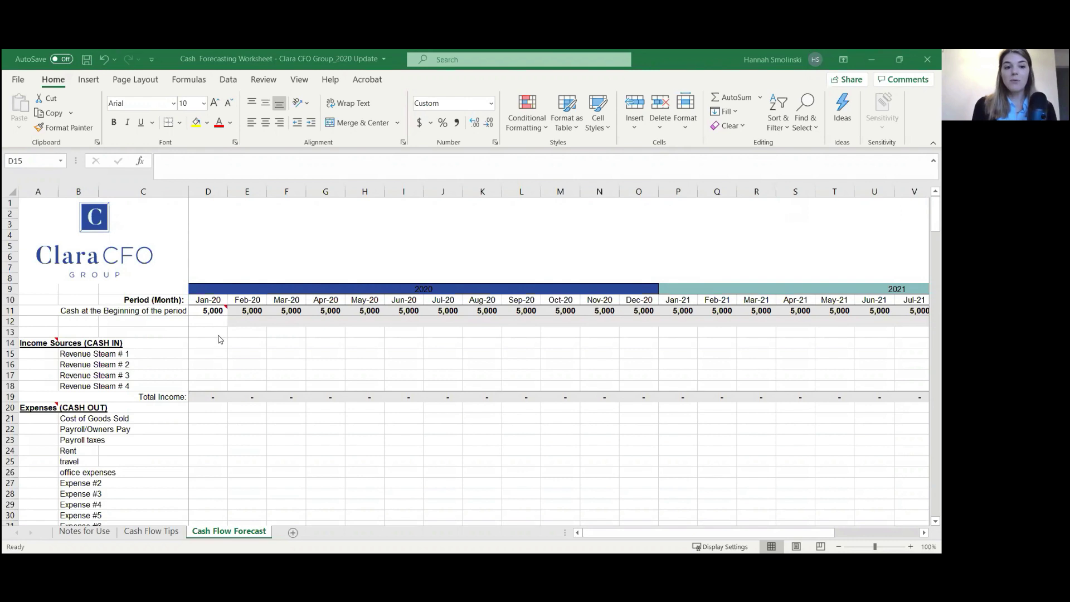
Step: Examine the monthly income cells, the Total Income formula for January 2020 and the other cash-out rows of the forecast
click(195, 354)
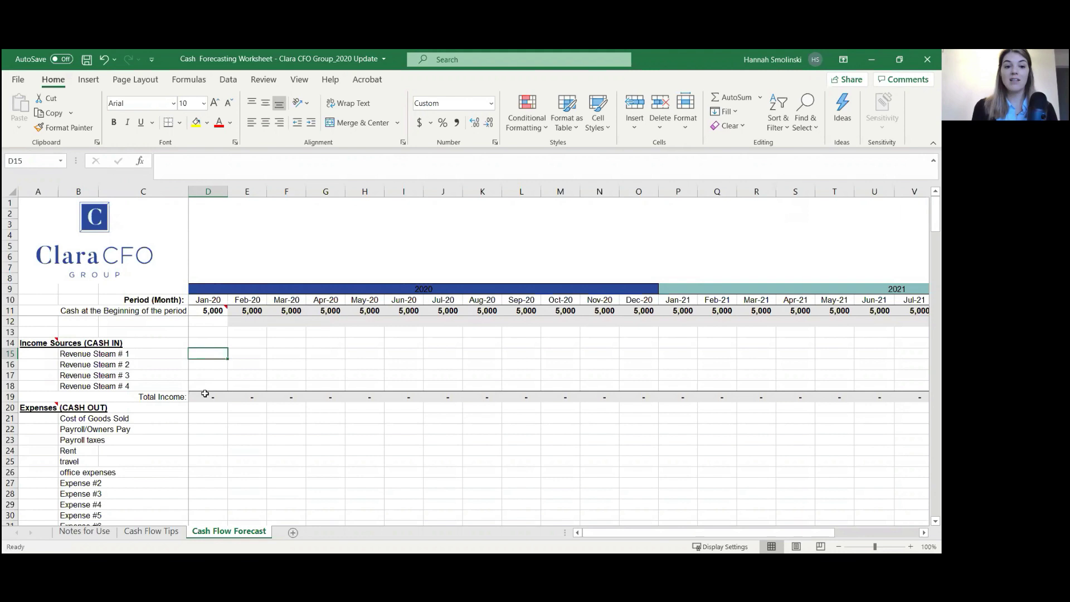
drag(205, 394, 679, 395)
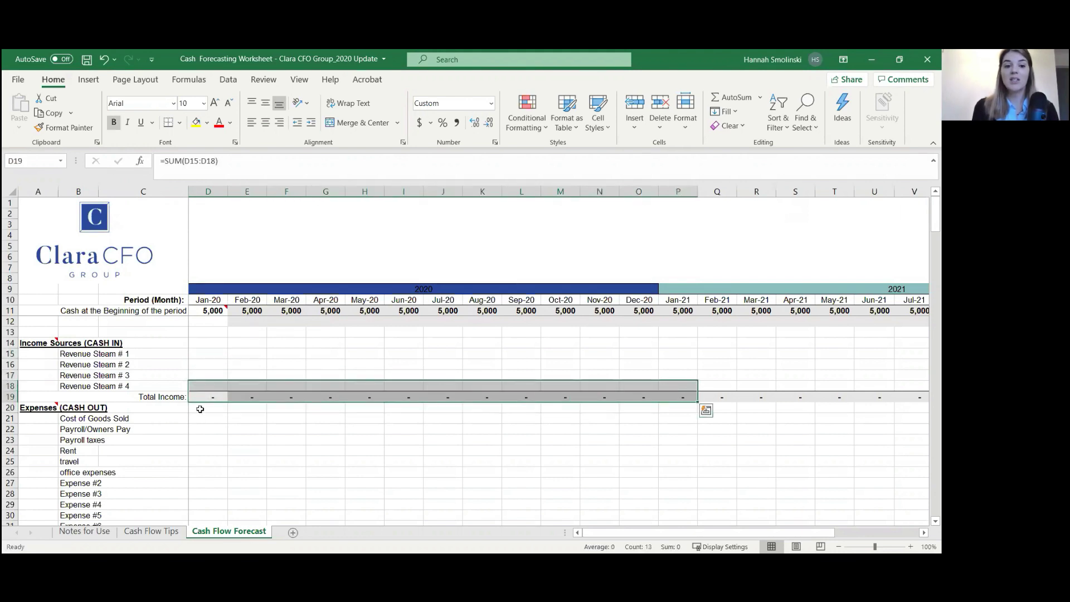
double_click(202, 398)
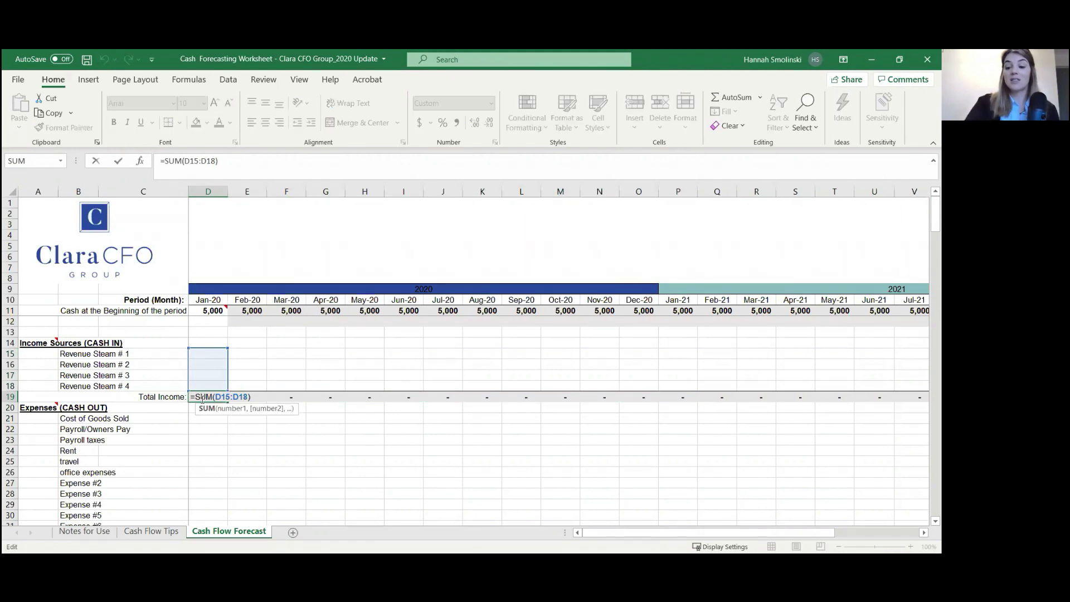
key(Return)
scroll(202, 399, down, 6)
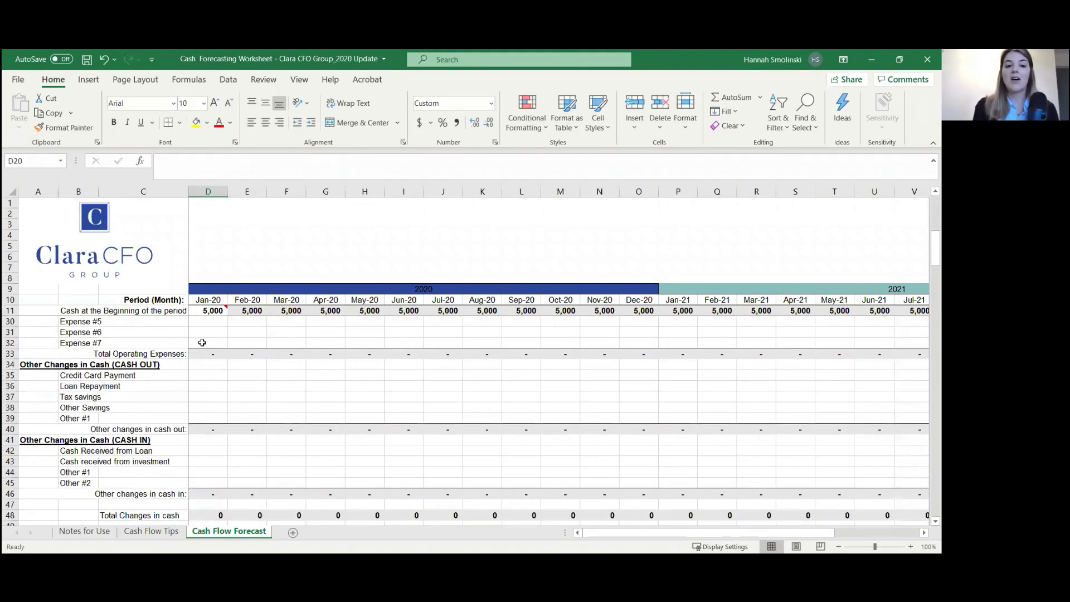
scroll(212, 512, down, 1)
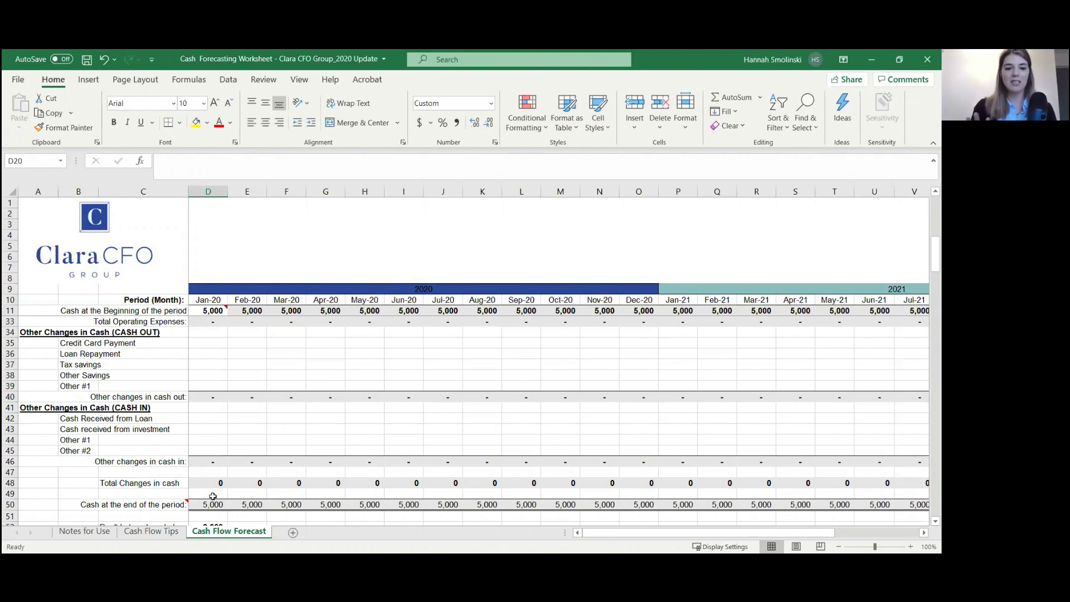
drag(213, 344, 677, 387)
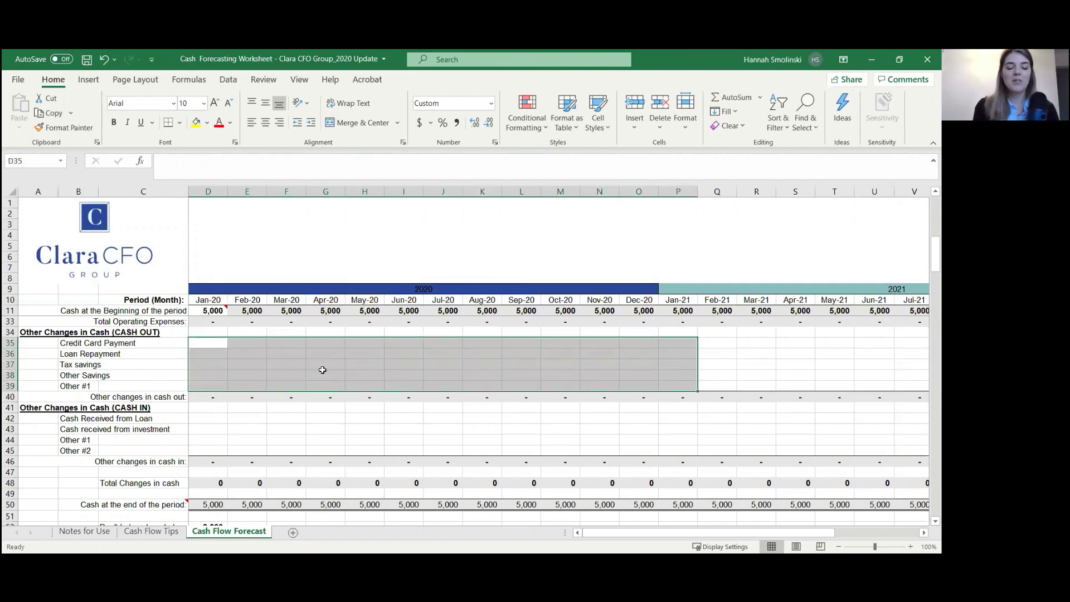
scroll(323, 370, up, 6)
scroll(231, 375, up, 1)
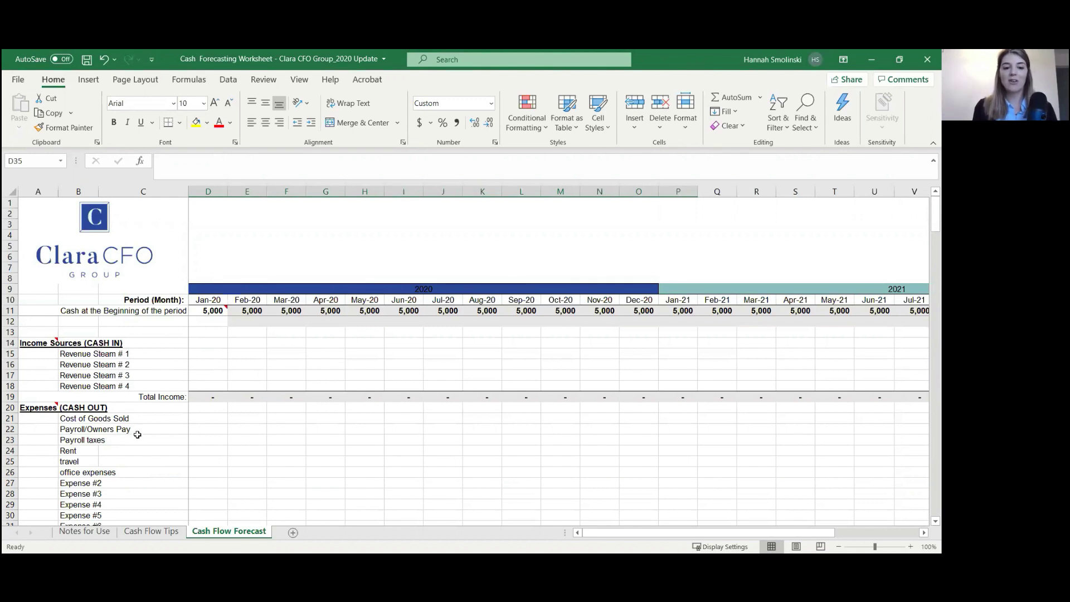
Step: Enter 3000 as the January 2020 Cost of Goods Sold and check its effect on total changes and ending cash
scroll(217, 488, down, 1)
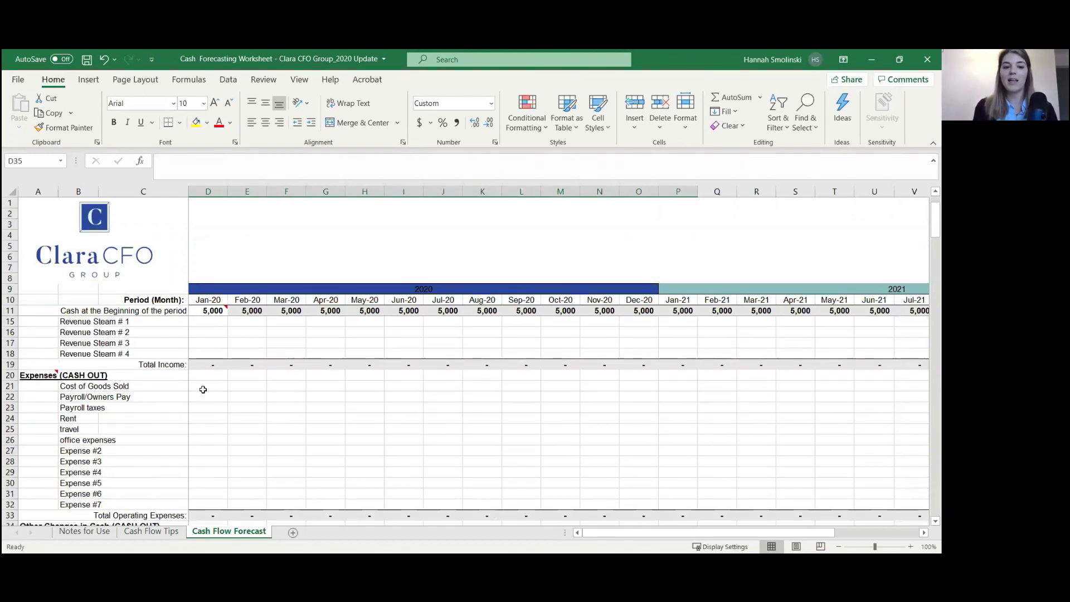
click(204, 386)
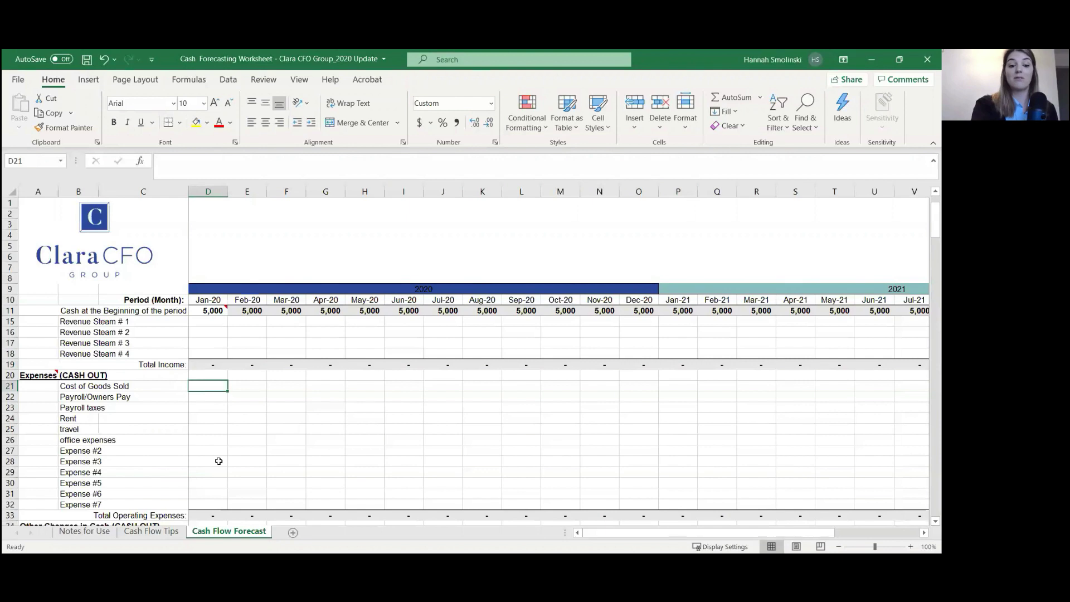
text(3000)
key(Return)
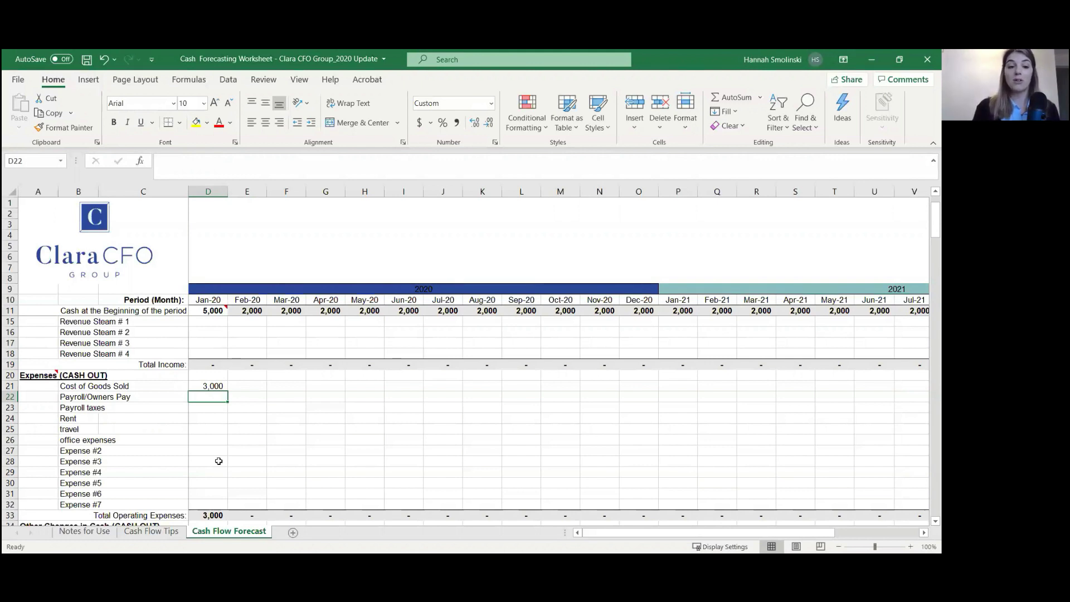
click(214, 387)
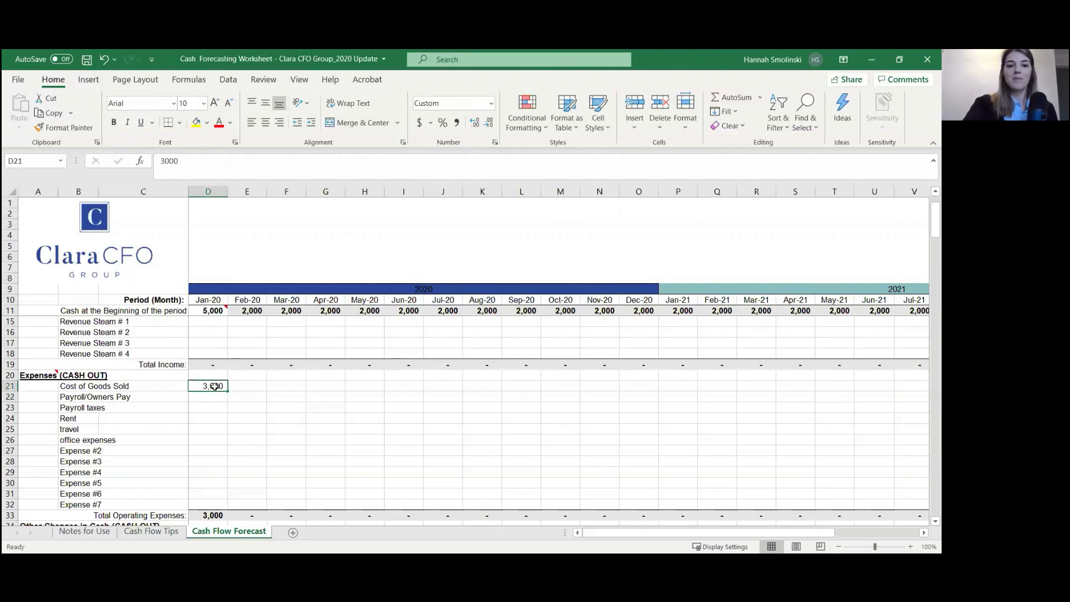
scroll(279, 455, down, 7)
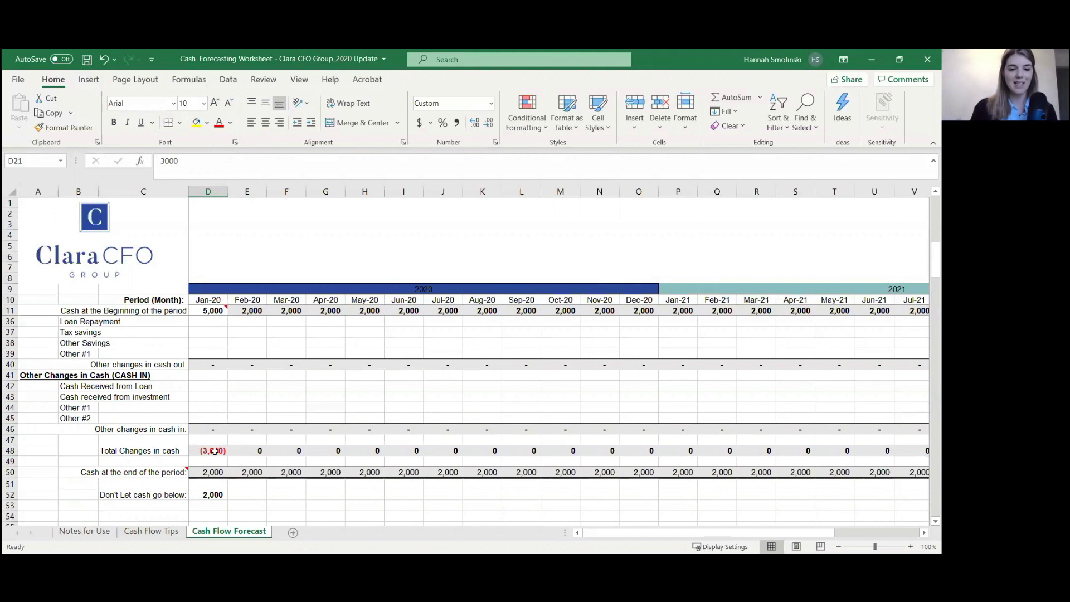
scroll(237, 412, up, 6)
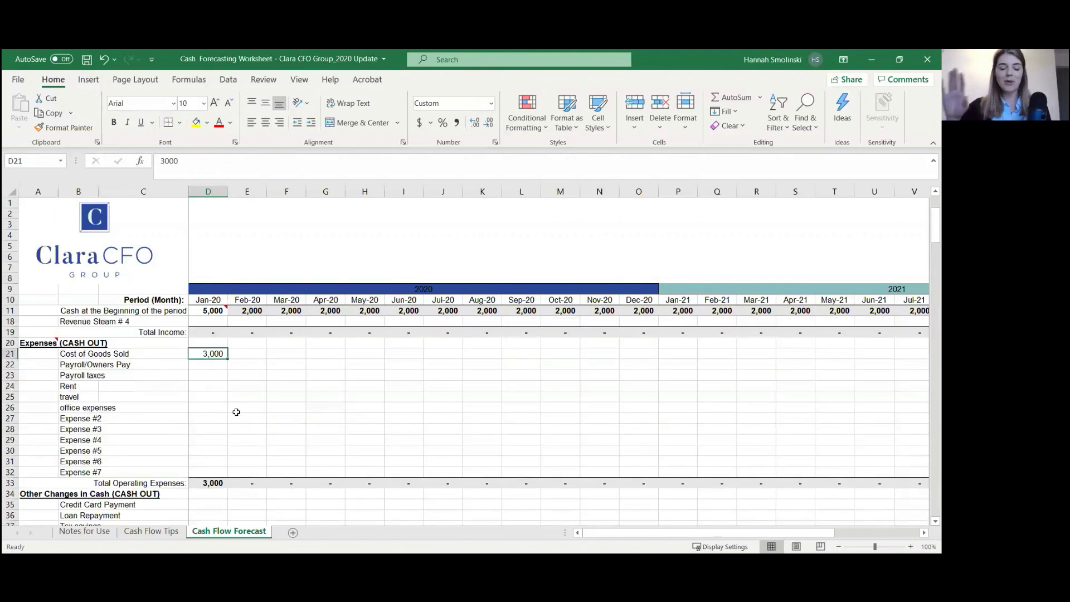
Step: Clear the trial Cost of Goods Sold amount for January 2020 and return to that month's first revenue cell
key(Delete)
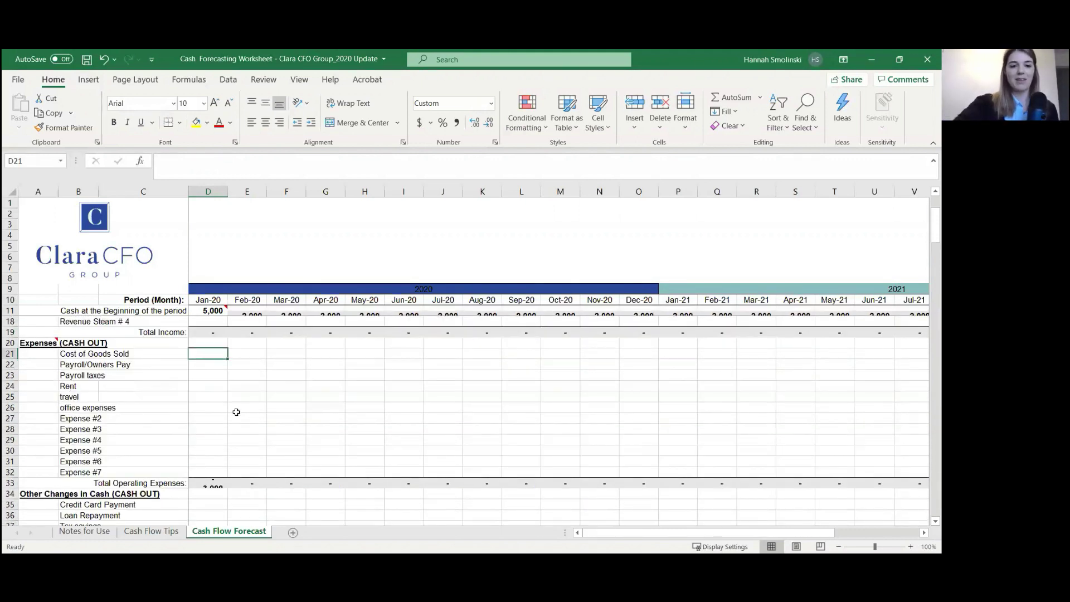
scroll(237, 412, up, 2)
click(213, 354)
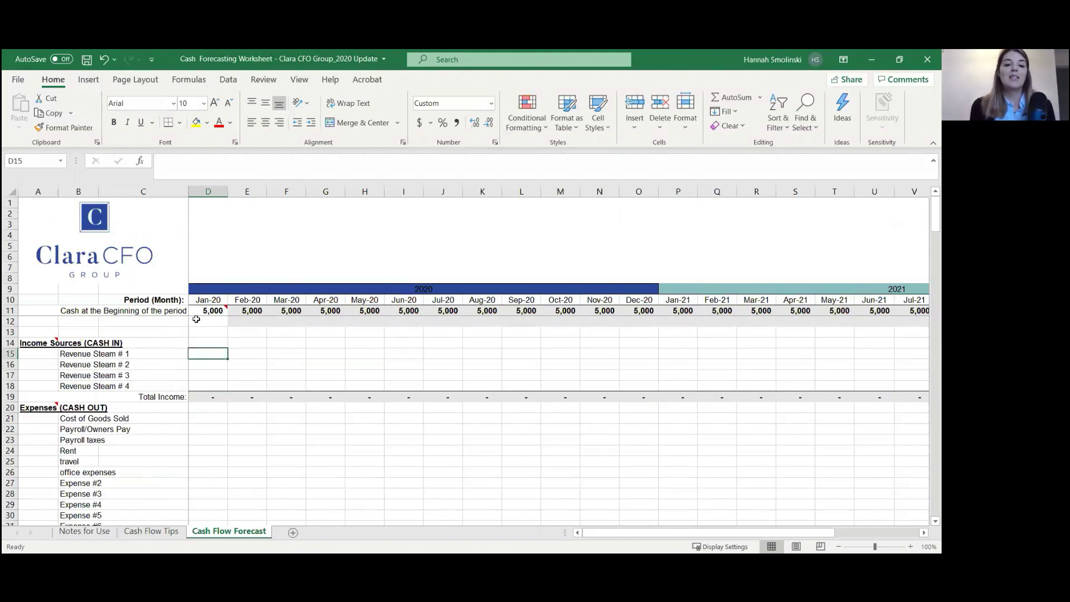
Step: Review the starting cash, the income and expense categories, and the credit card, loan, tax and savings rows under other cash out
mouse_move(200, 310)
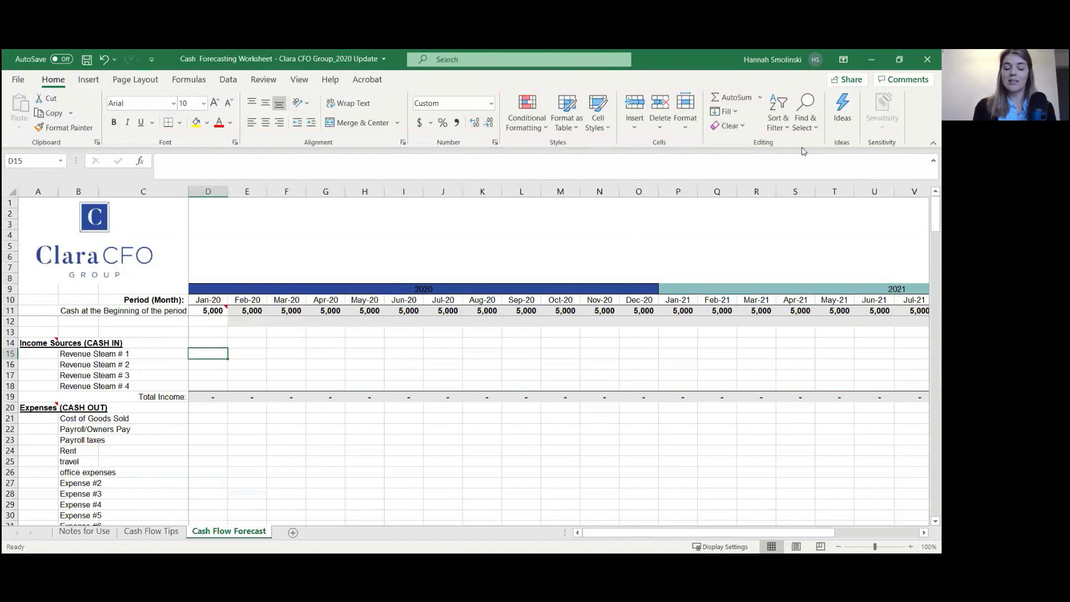
scroll(183, 416, down, 3)
scroll(183, 416, up, 3)
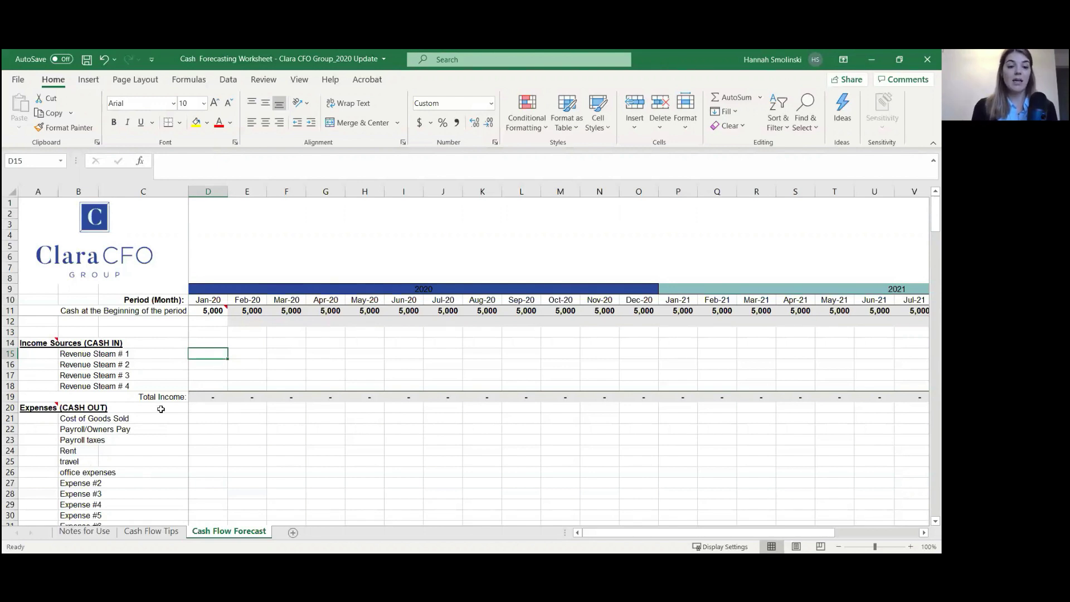
scroll(160, 409, down, 1)
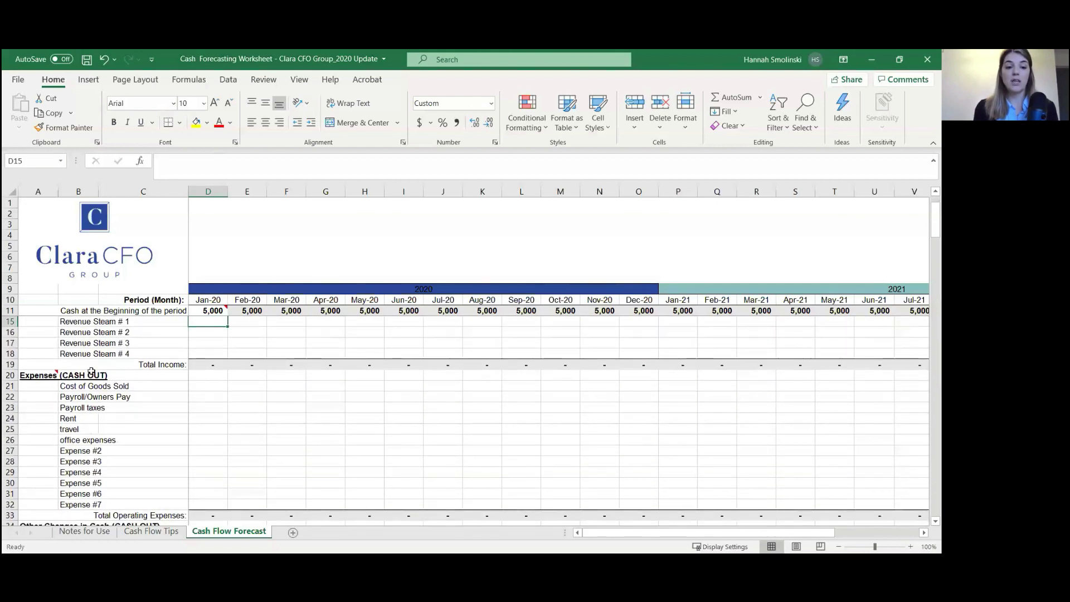
scroll(99, 432, down, 3)
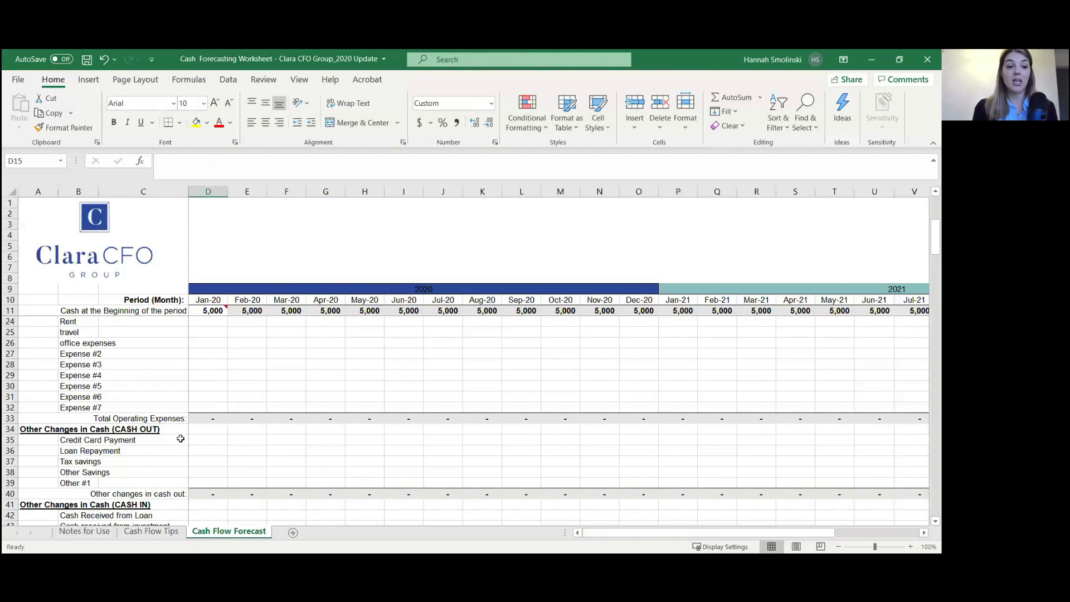
scroll(181, 438, down, 1)
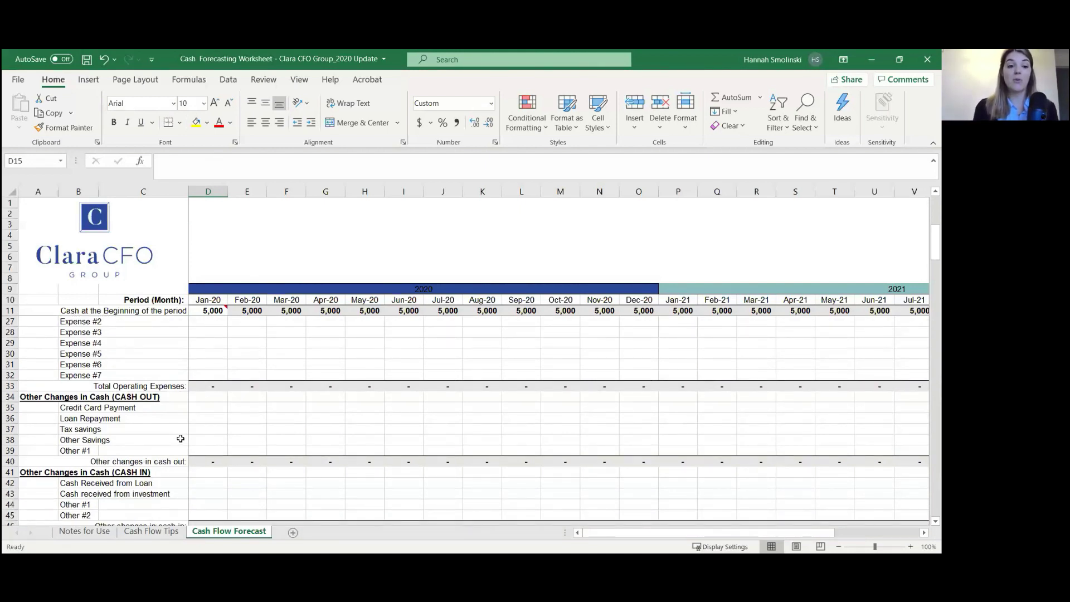
drag(76, 407, 78, 450)
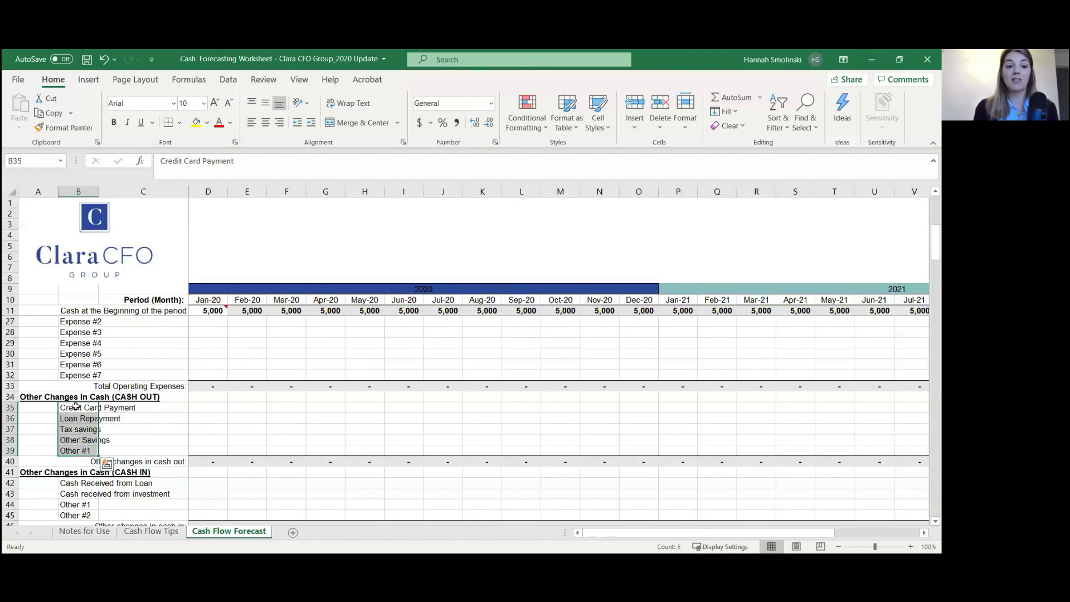
click(80, 441)
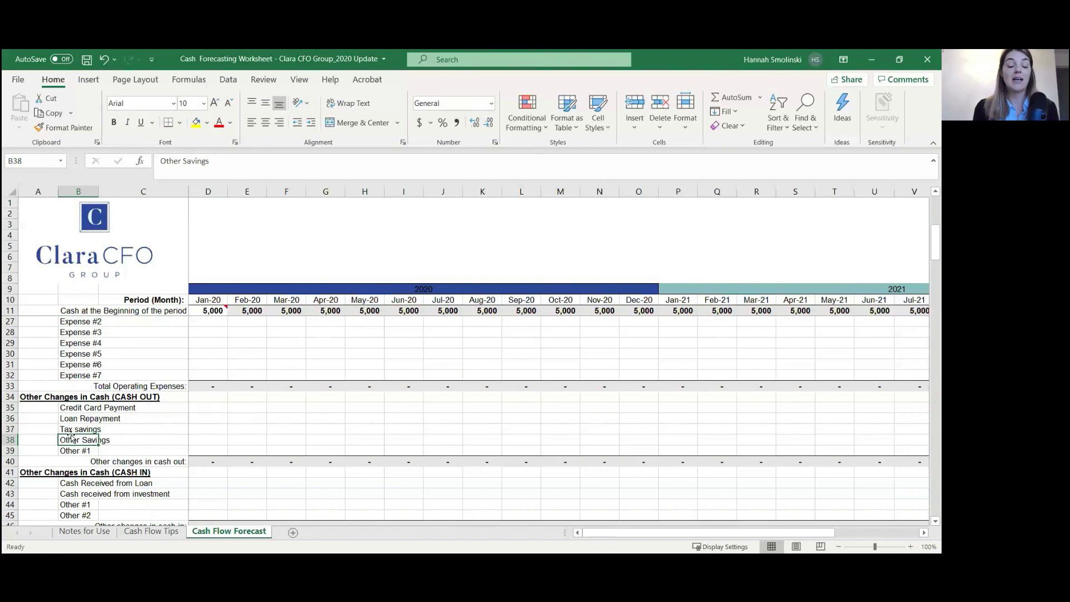
scroll(76, 449, down, 1)
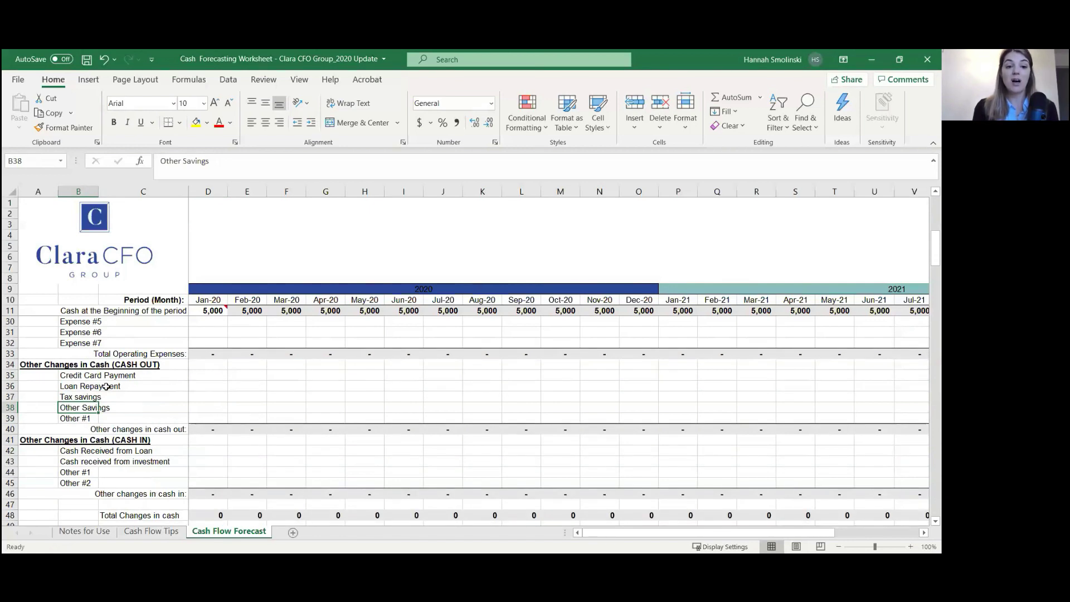
Step: Compare the monthly entry areas for operating expenses and revenue streams with the Loan Repayment row under other cash out
scroll(105, 386, up, 4)
drag(204, 347, 744, 470)
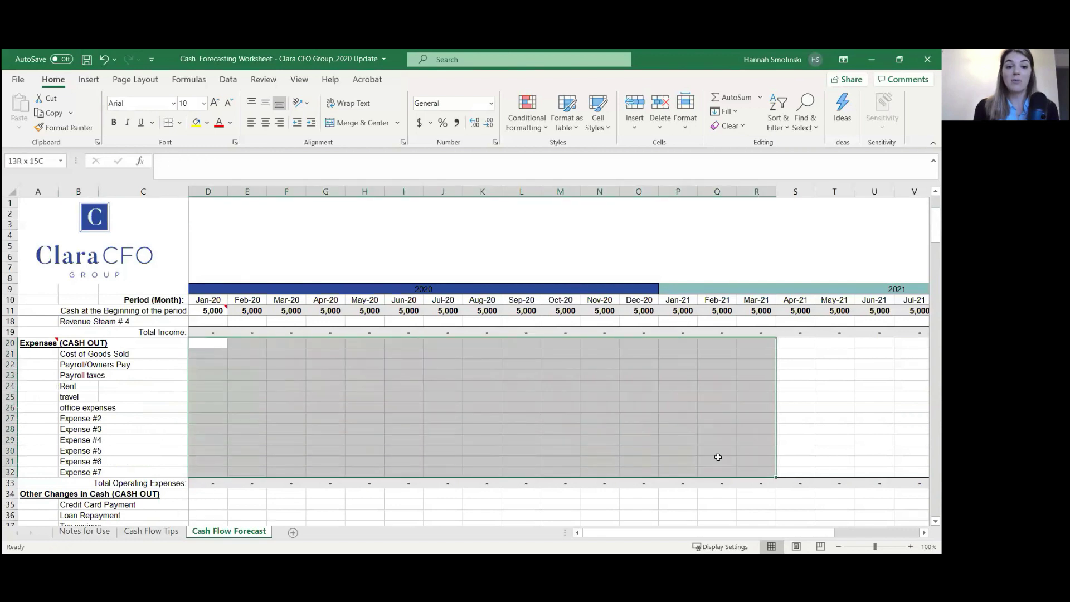
scroll(234, 346, up, 2)
drag(197, 351, 660, 373)
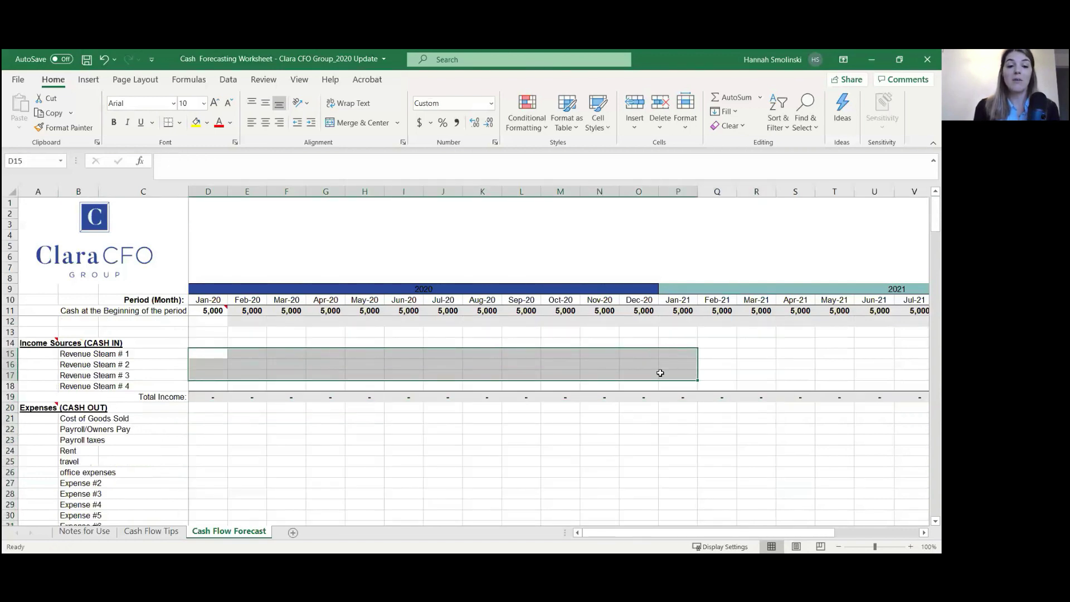
scroll(251, 454, down, 6)
click(206, 386)
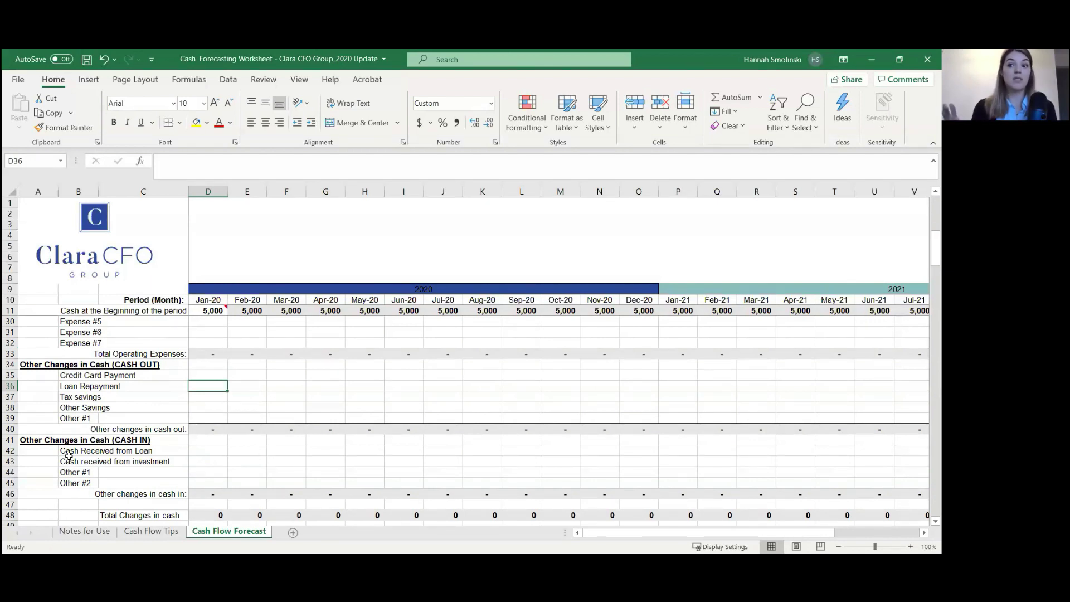
Step: Try 50000 as the April 2020 Cash Received from Loan, and clear that trial amount again
click(330, 449)
text(50000)
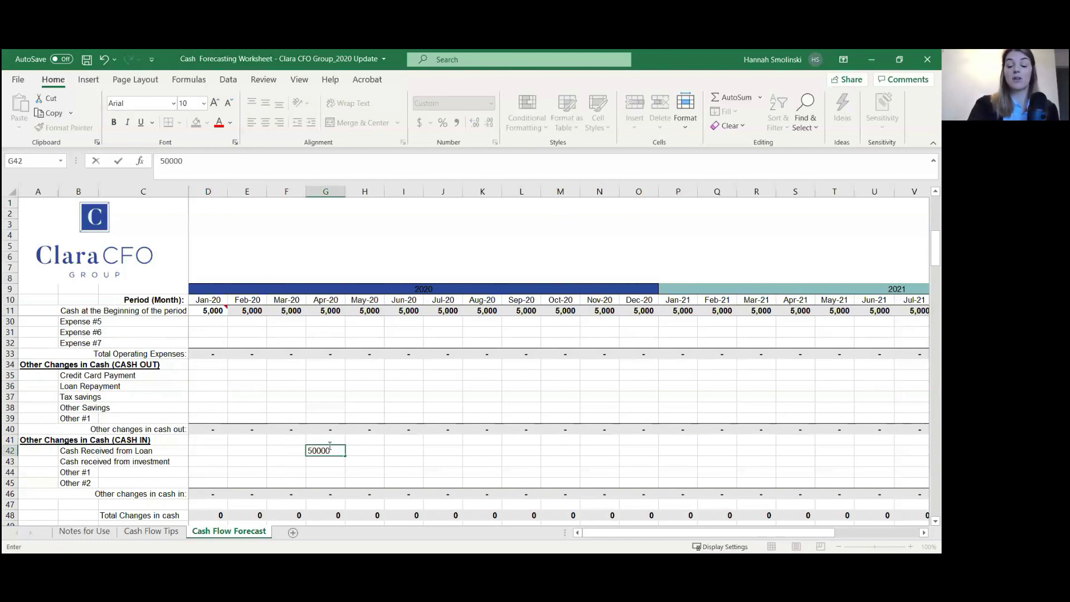
key(Return)
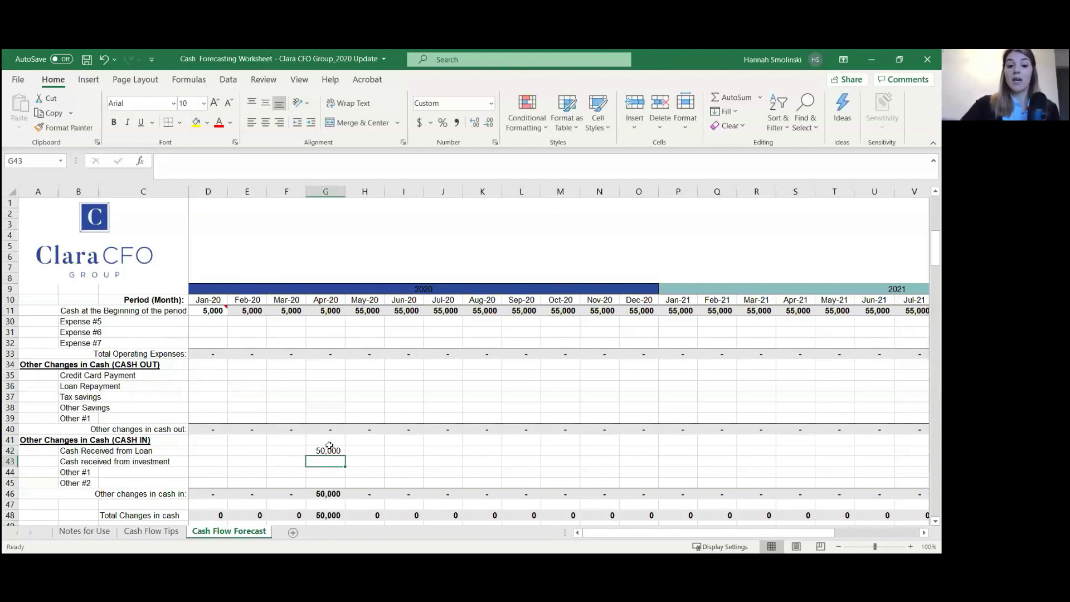
click(324, 449)
key(Delete)
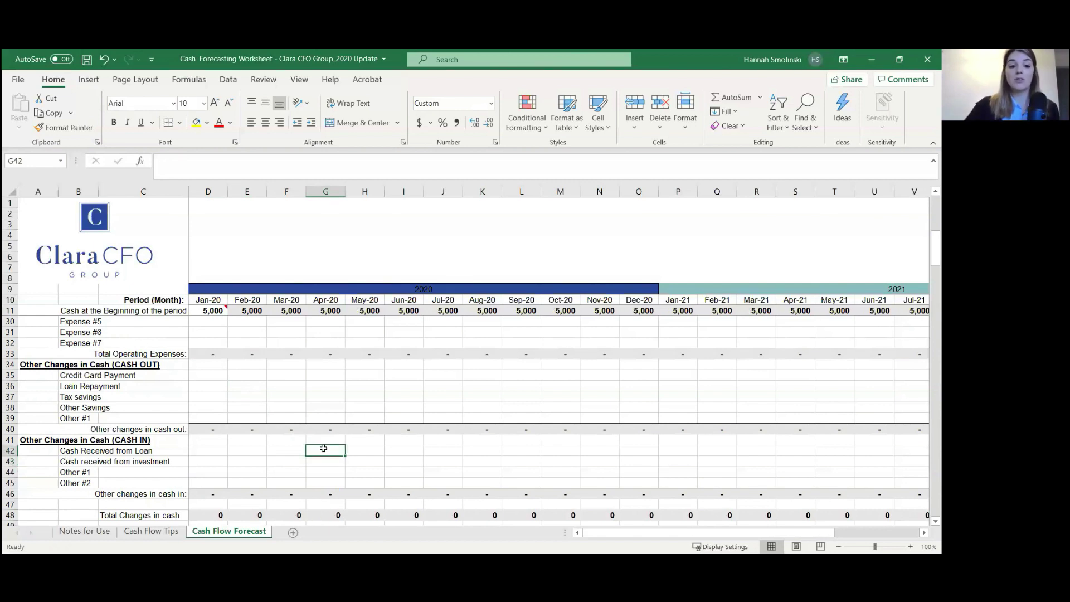
Step: Examine the Cash received from investment row, the January ending-cash formula and the minimum cash threshold below it
click(83, 461)
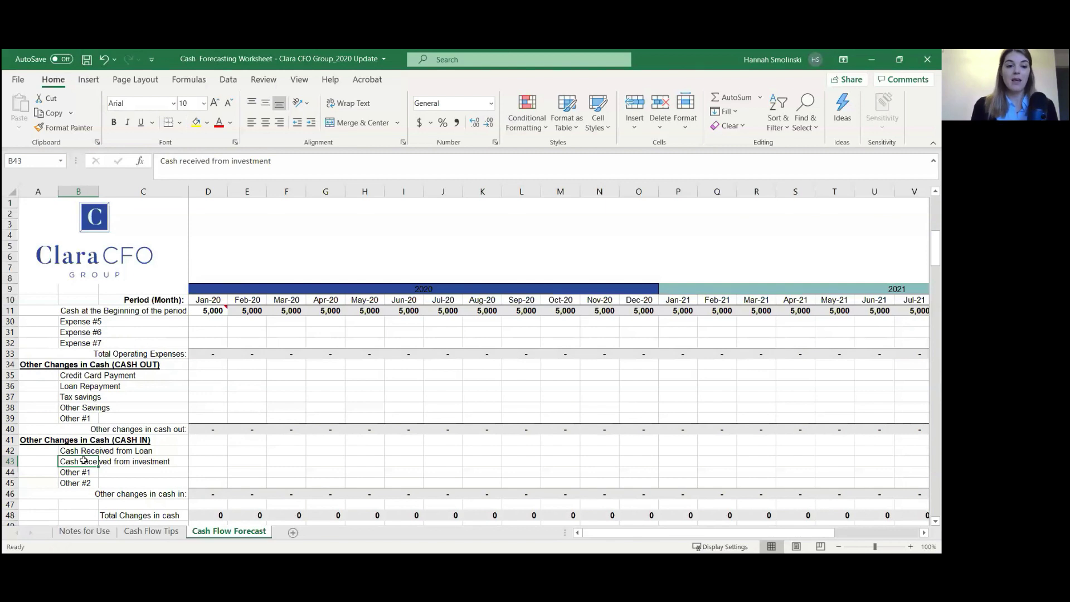
scroll(289, 441, up, 1)
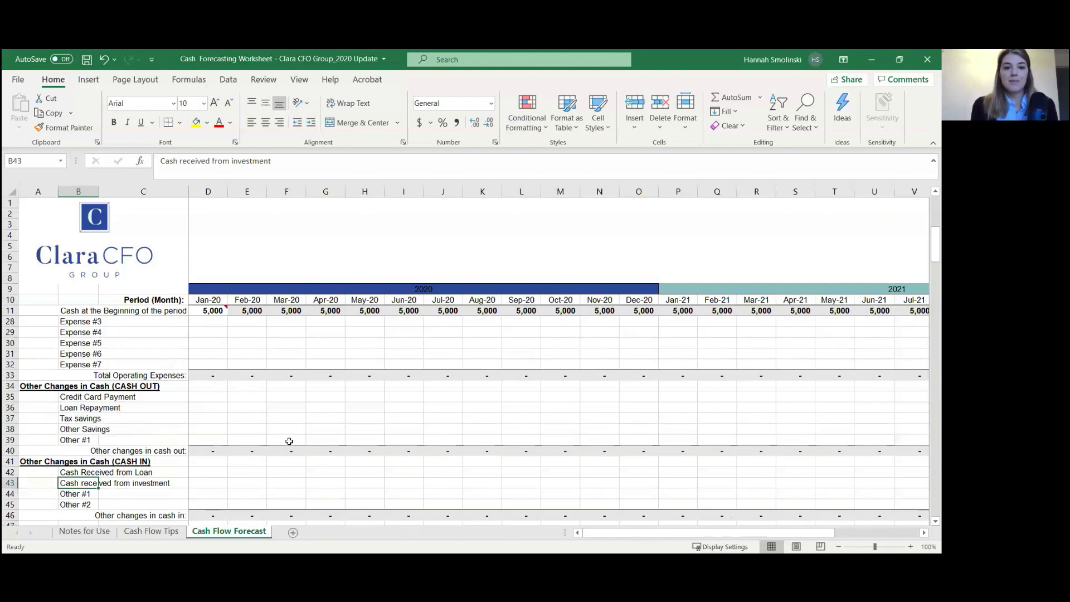
scroll(289, 442, down, 4)
scroll(284, 442, up, 4)
scroll(282, 442, down, 4)
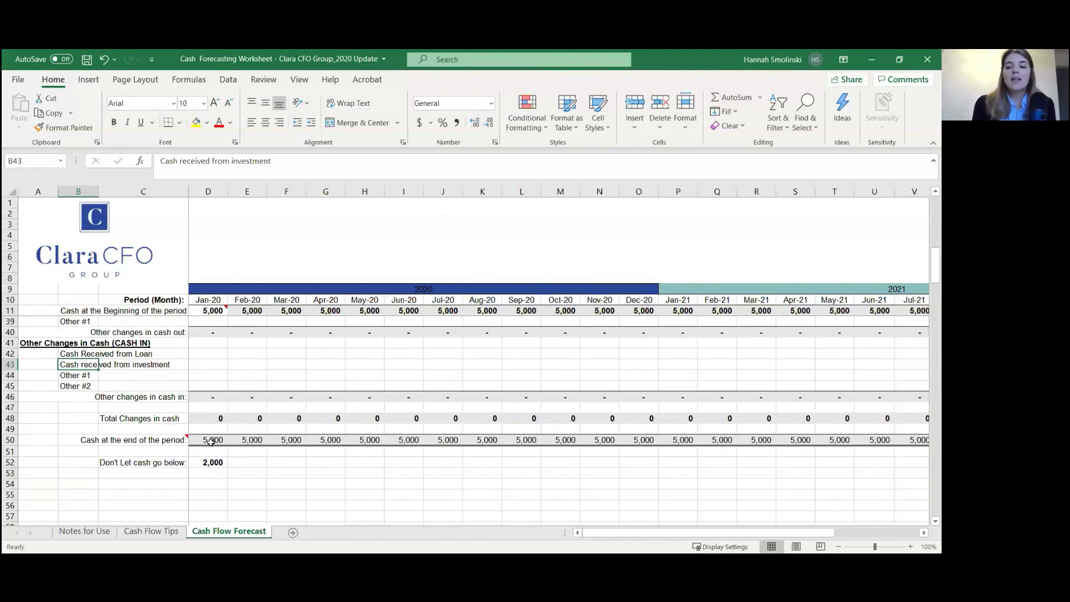
click(211, 441)
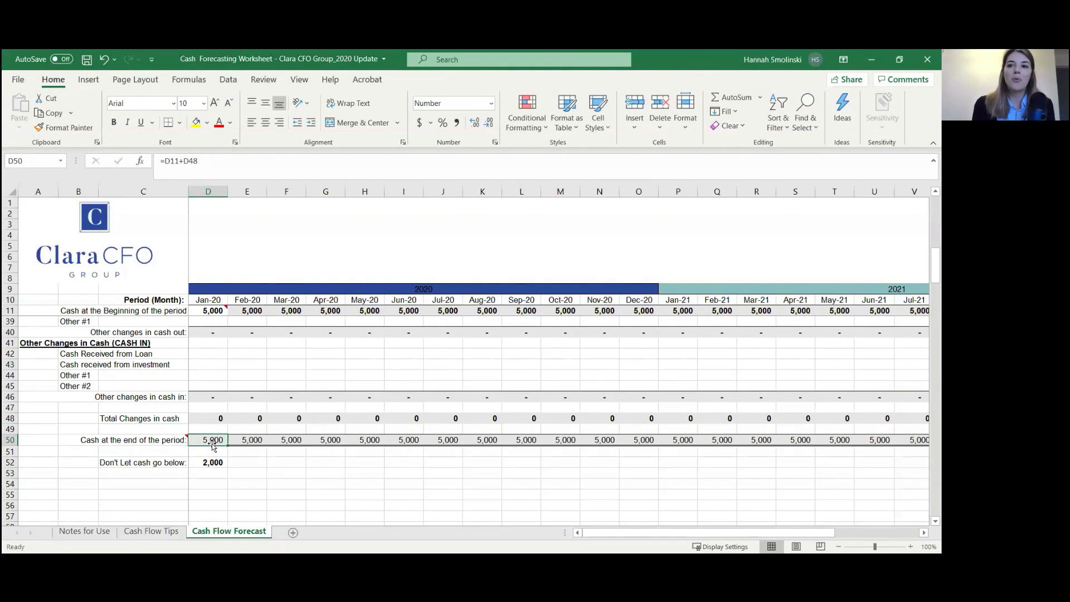
click(164, 464)
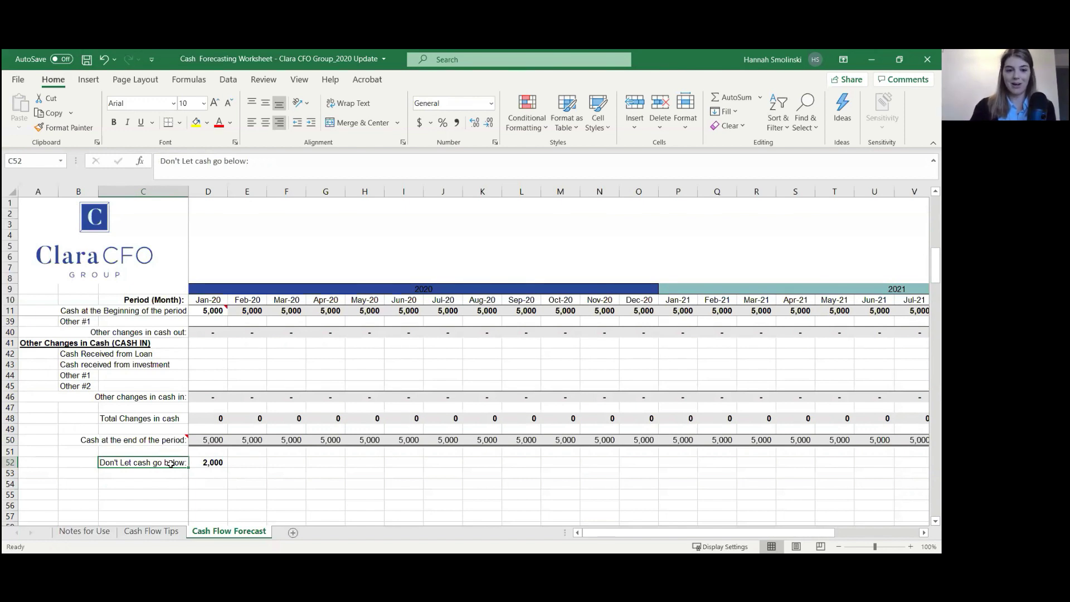
click(200, 463)
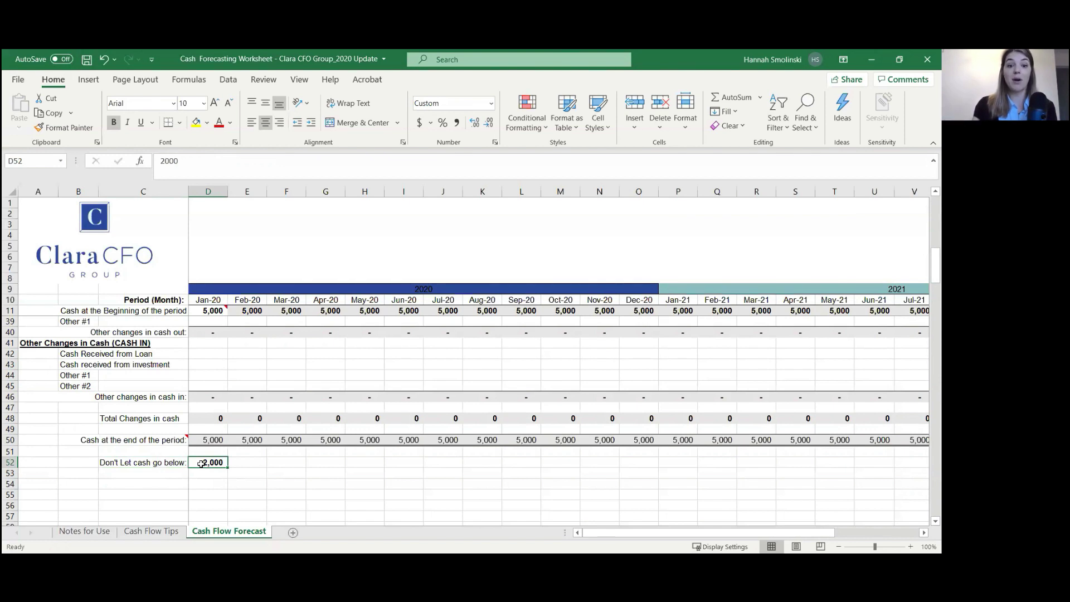
Step: Try 50000 as the minimum cash threshold, and set it back to 2000
text(50000)
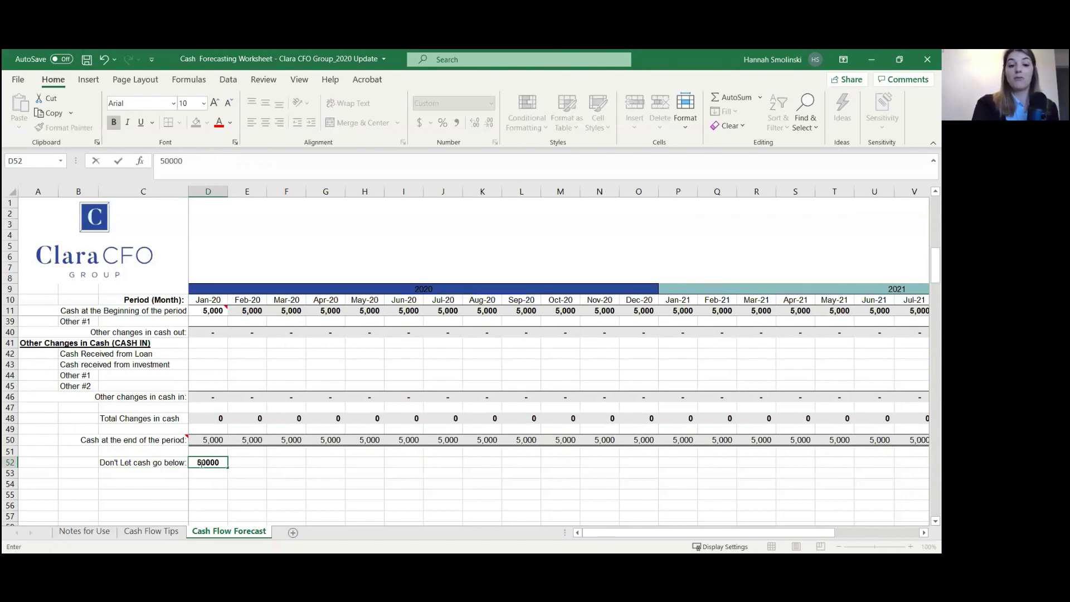
key(Return)
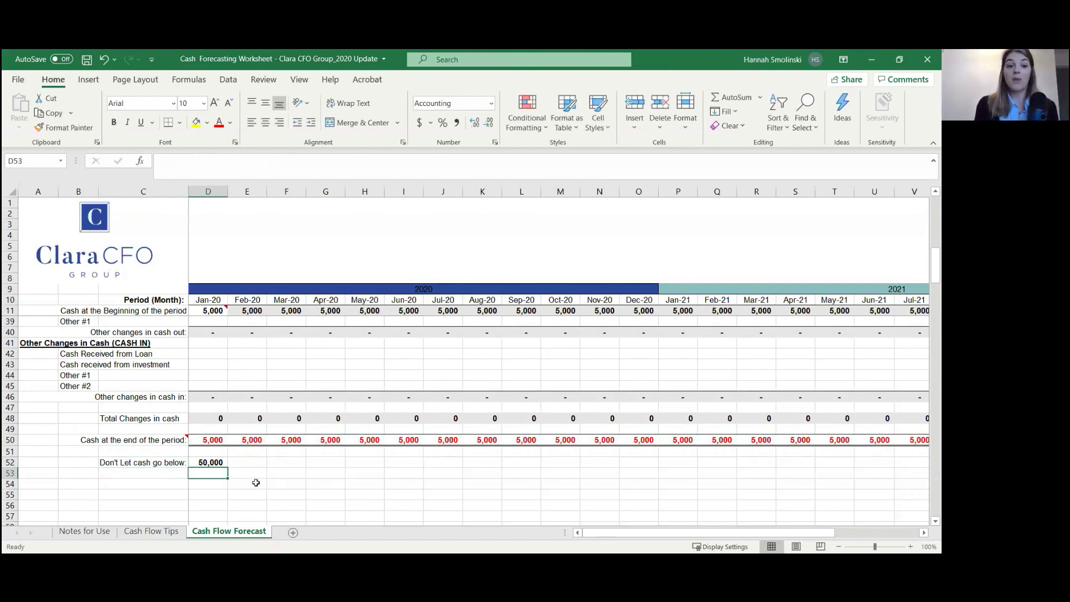
click(207, 463)
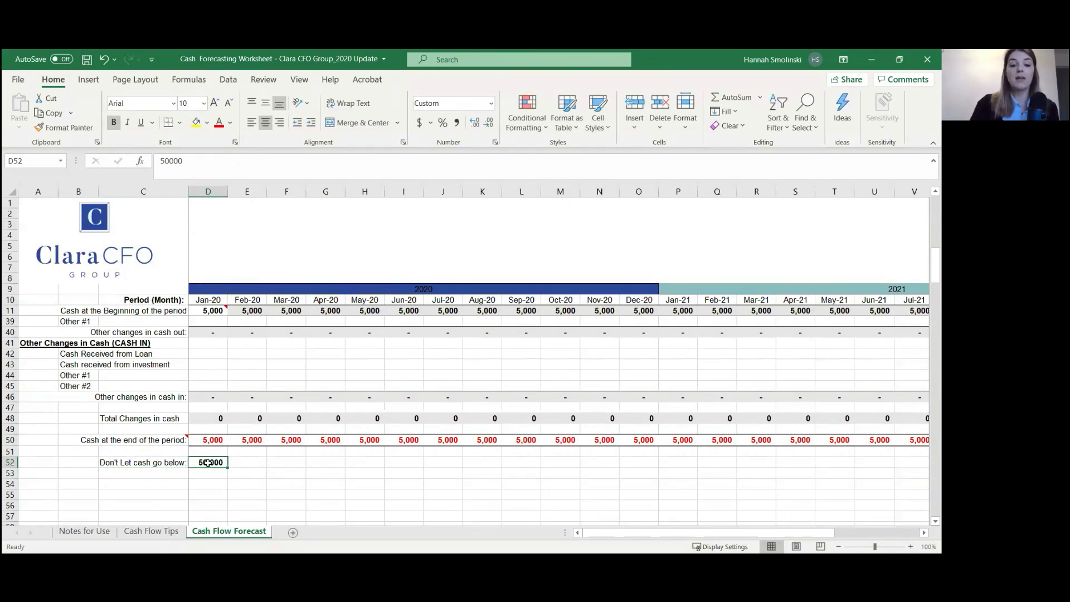
text(2000)
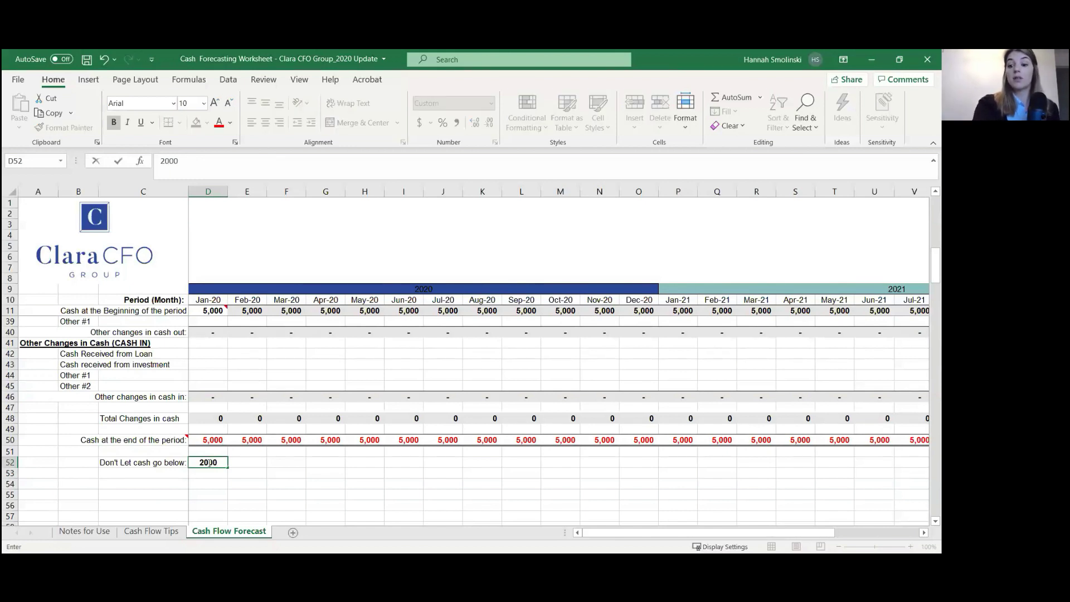
key(Return)
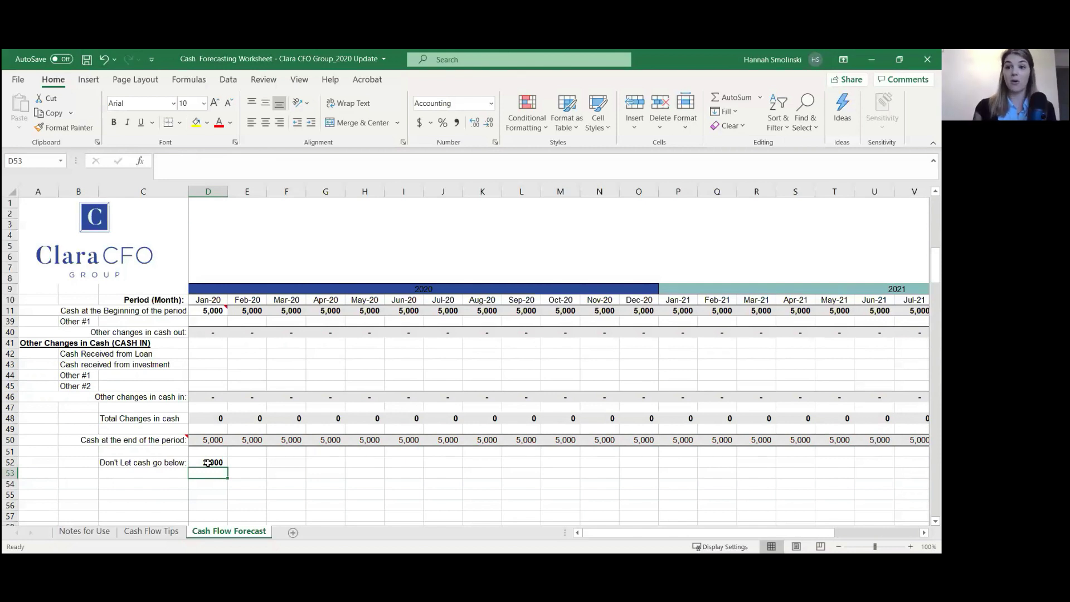
Step: Try 6000 as the amount that cash must not go below
click(208, 462)
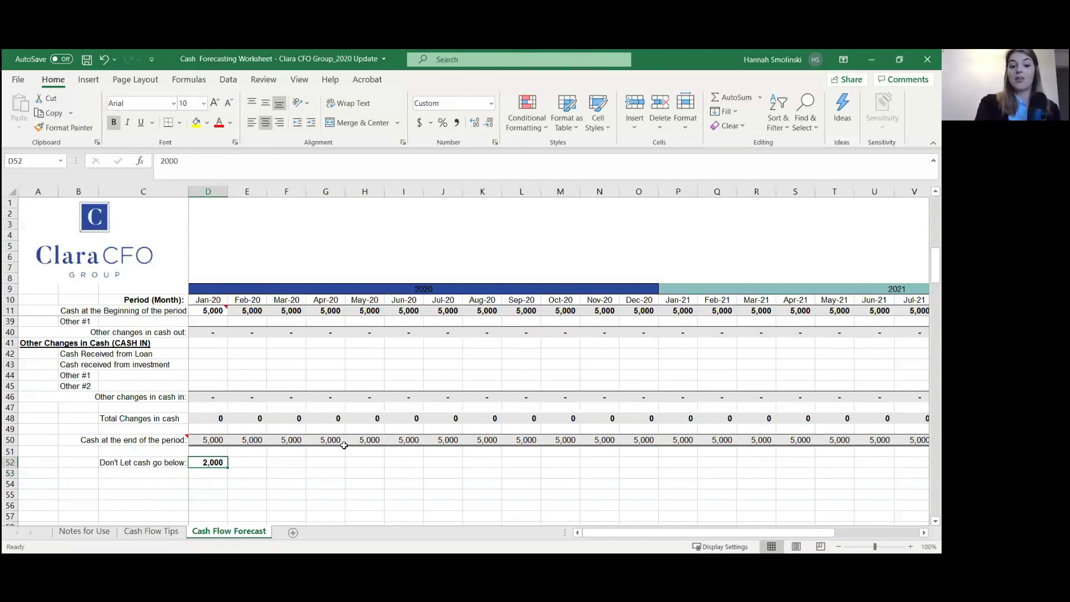
text(50000)
key(BackSpace)
key(BackSpace)
key(BackSpace)
key(BackSpace)
key(BackSpace)
text(6000)
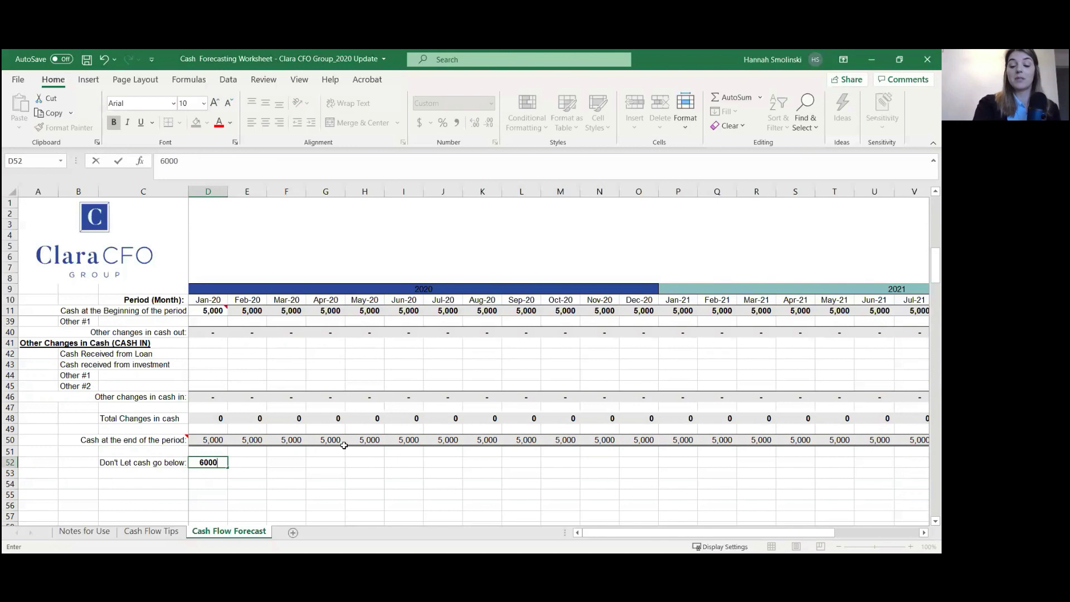
key(Return)
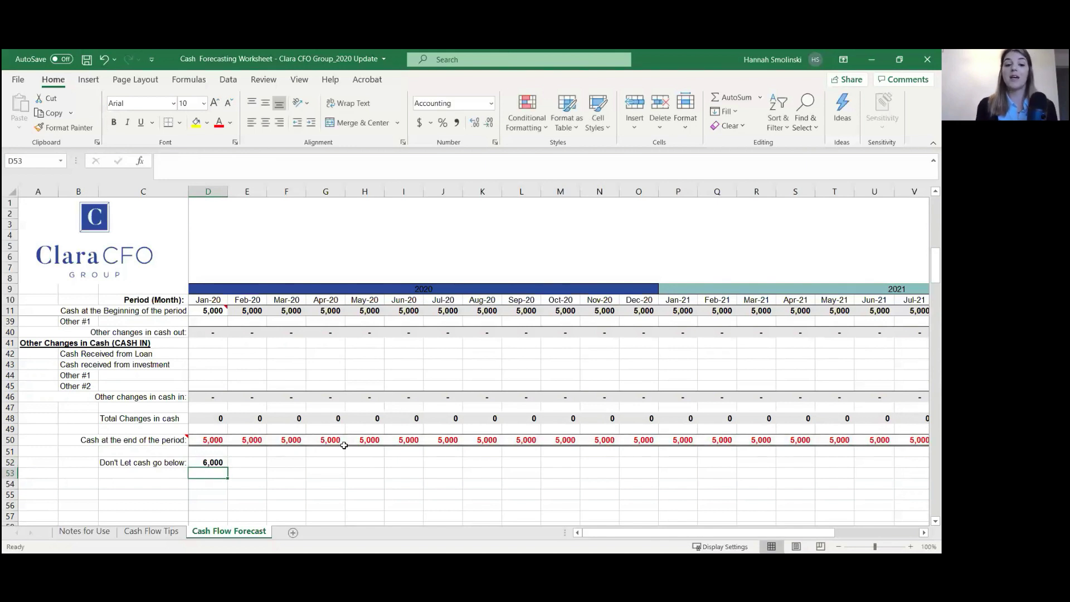
Step: Set the minimum cash threshold to 5000
click(207, 462)
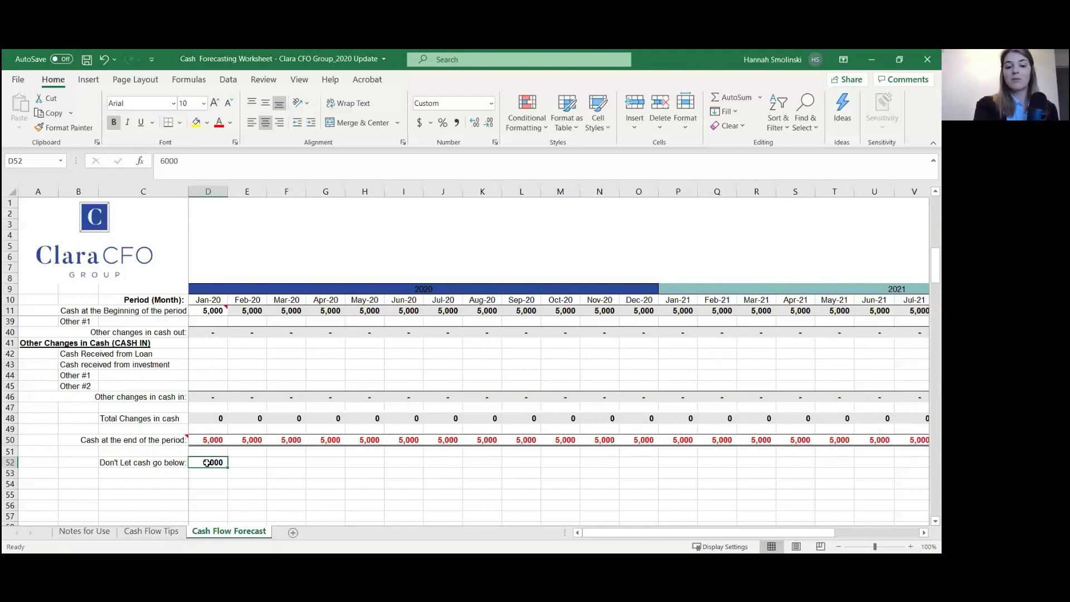
text(5000)
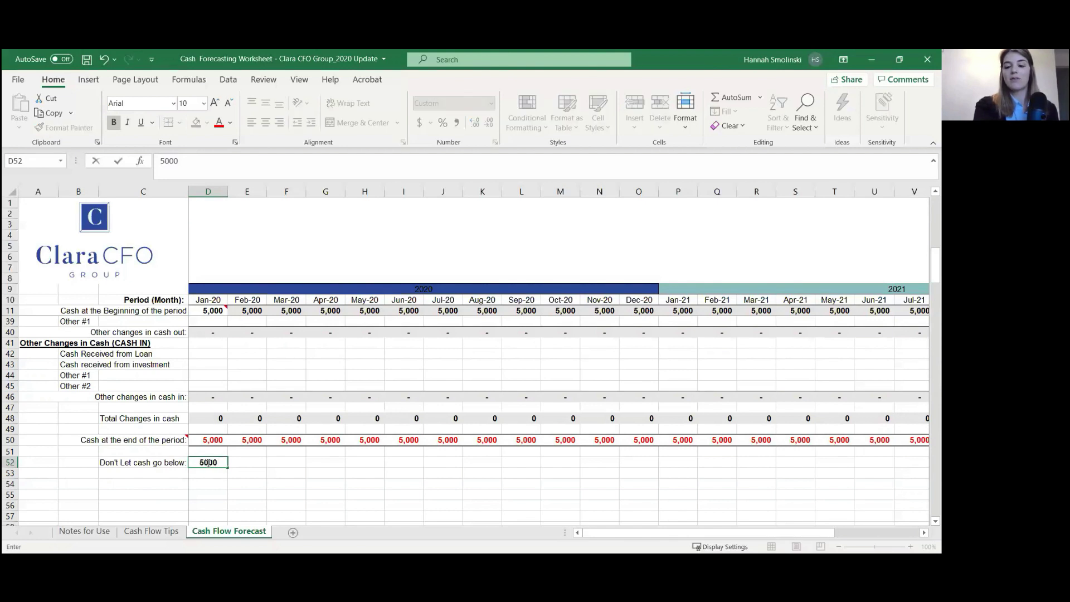
key(Return)
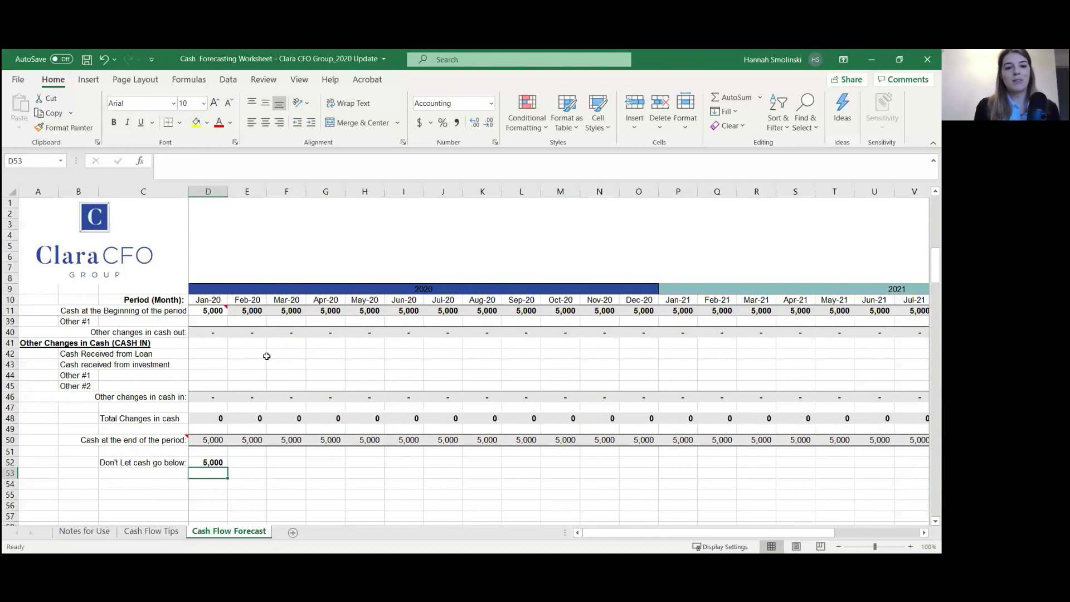
Step: Enter 10000 as the January 2020 income for the first revenue stream
scroll(267, 356, up, 9)
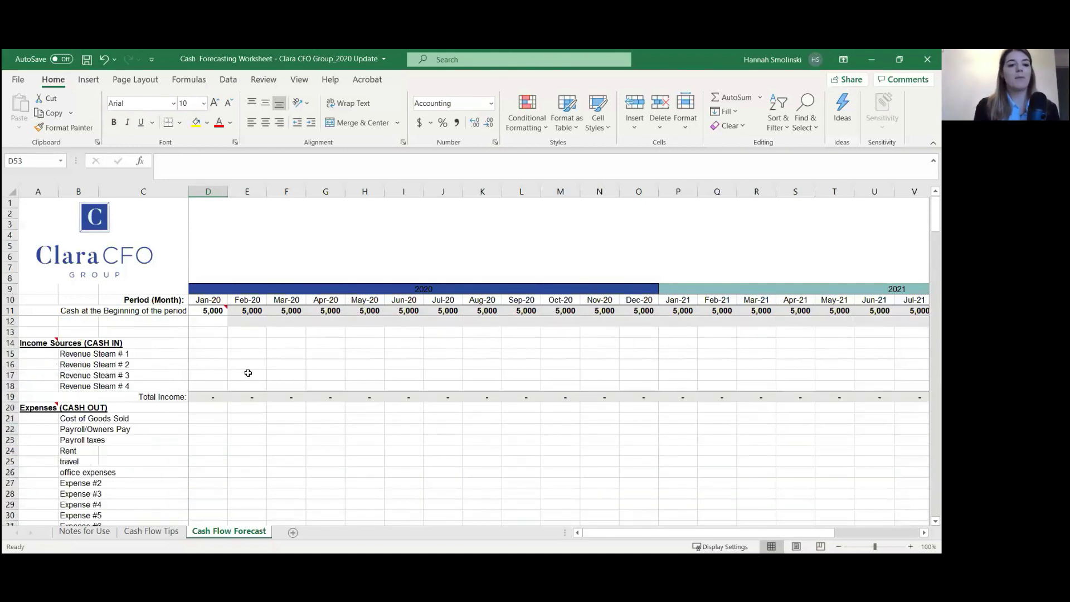
click(206, 354)
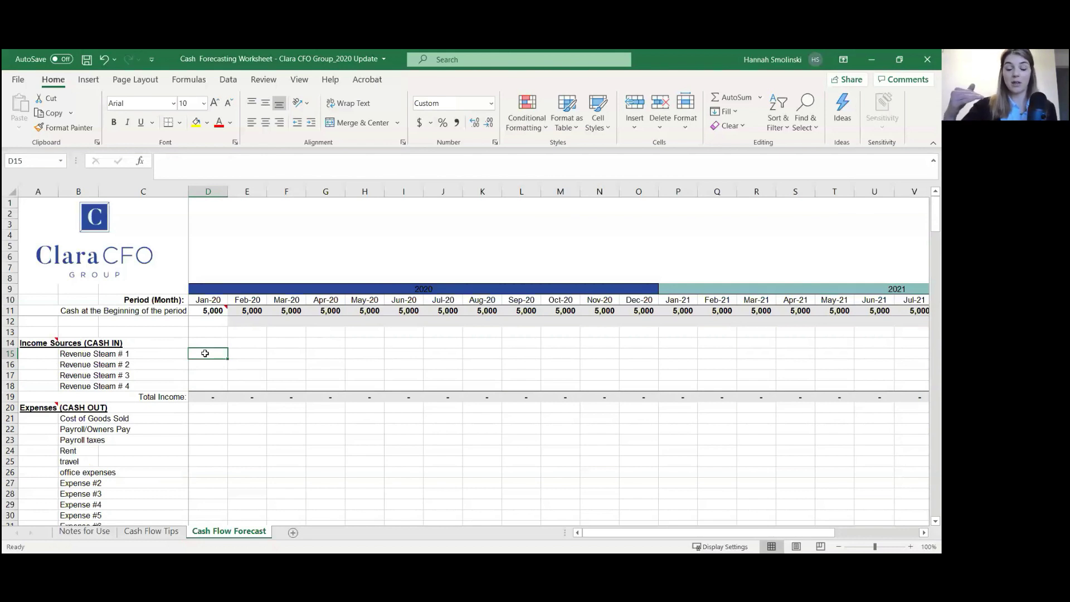
click(211, 311)
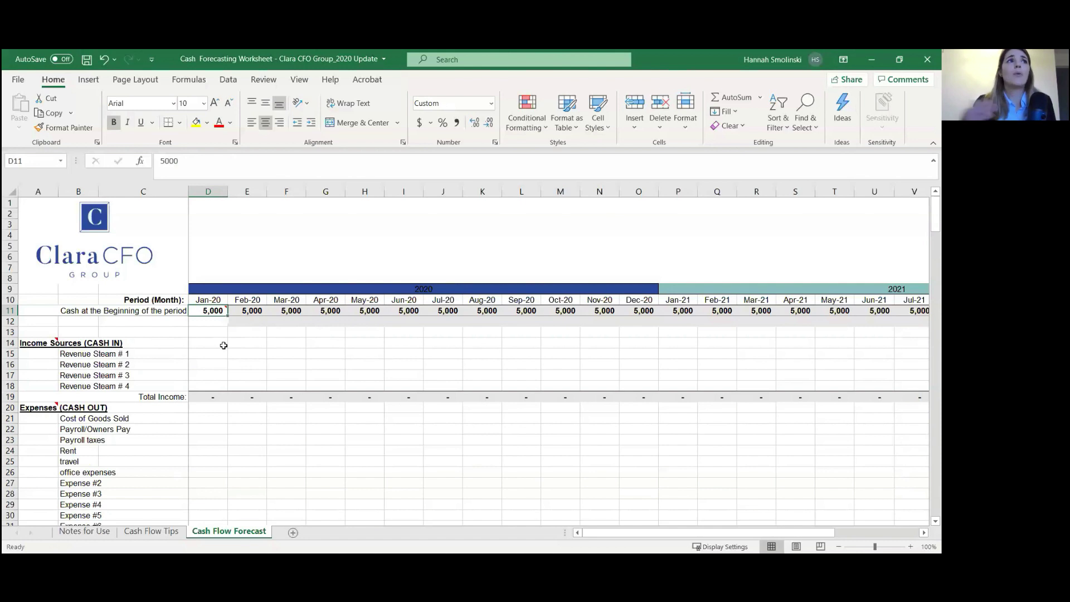
click(207, 356)
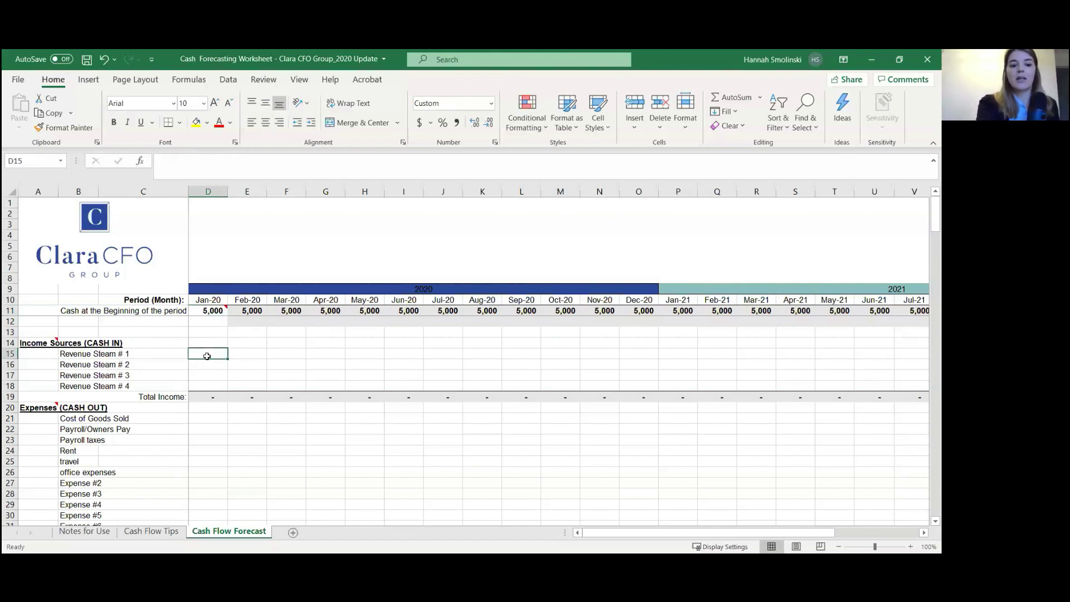
text(10,000)
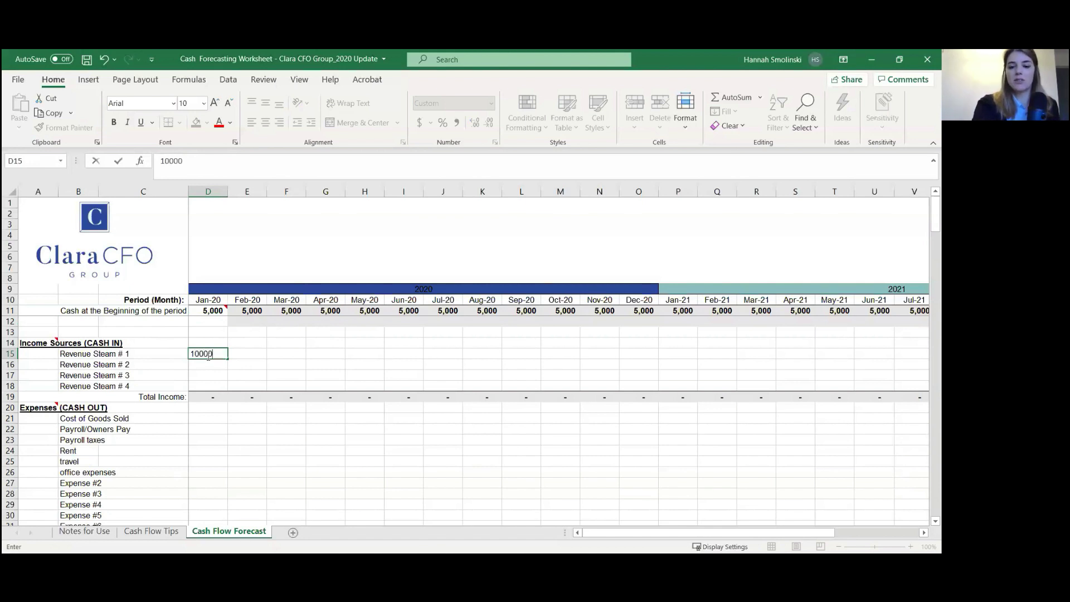
key(Return)
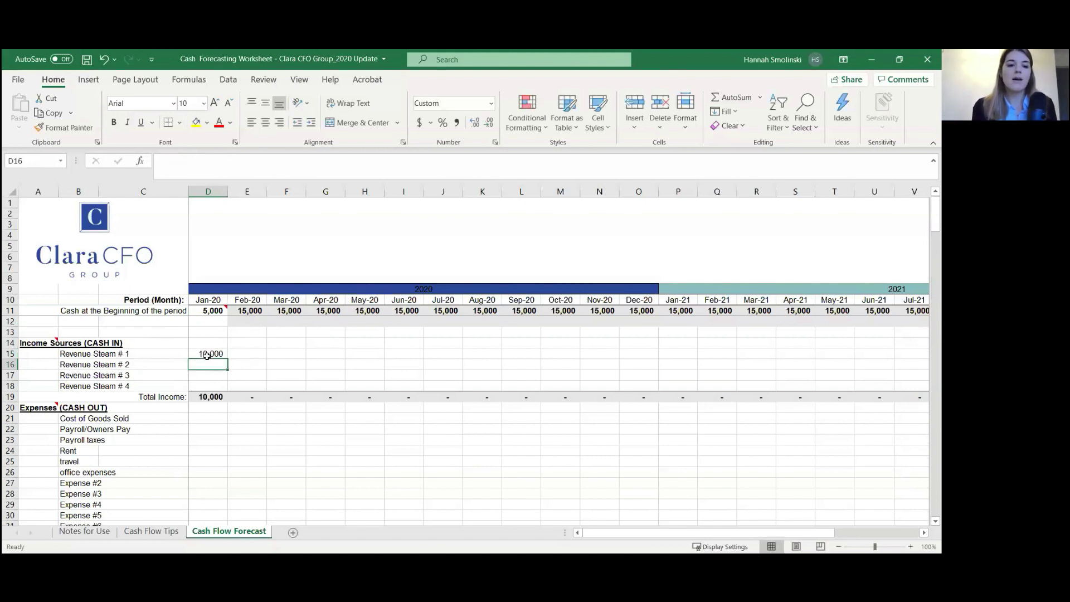
Step: Enter January 2020 expenses of 1000 for Cost of Goods Sold and 1400 for Payroll/Owners Pay
click(208, 418)
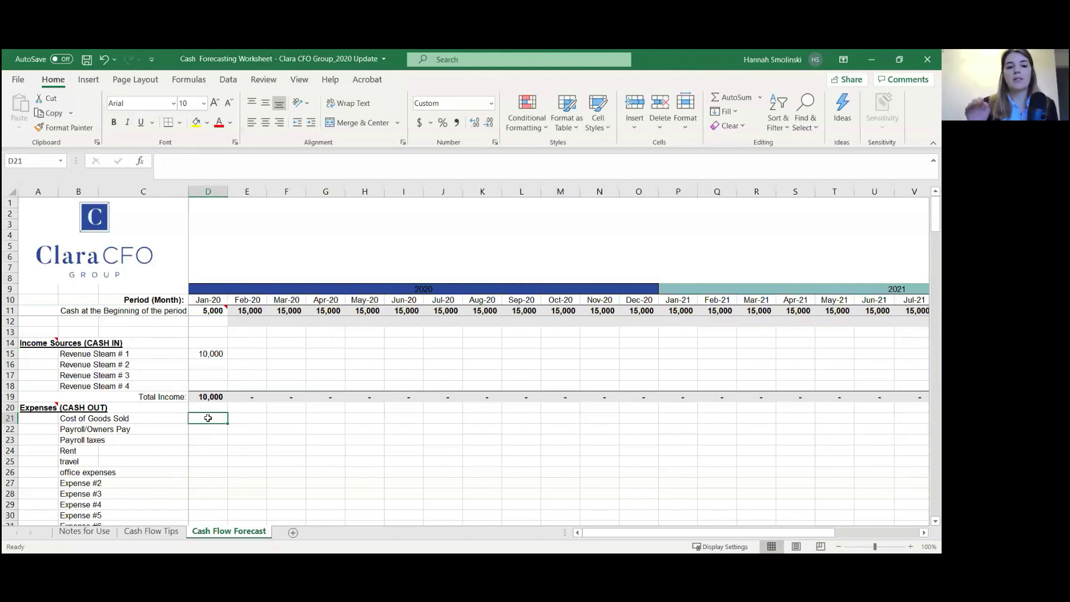
text(1,00)
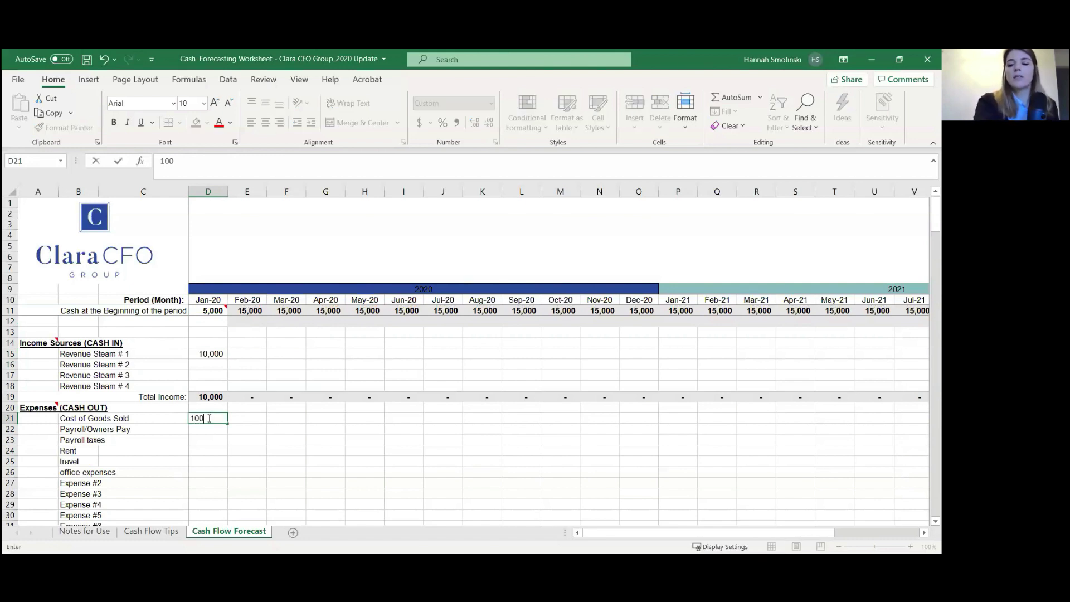
text(0)
key(Return)
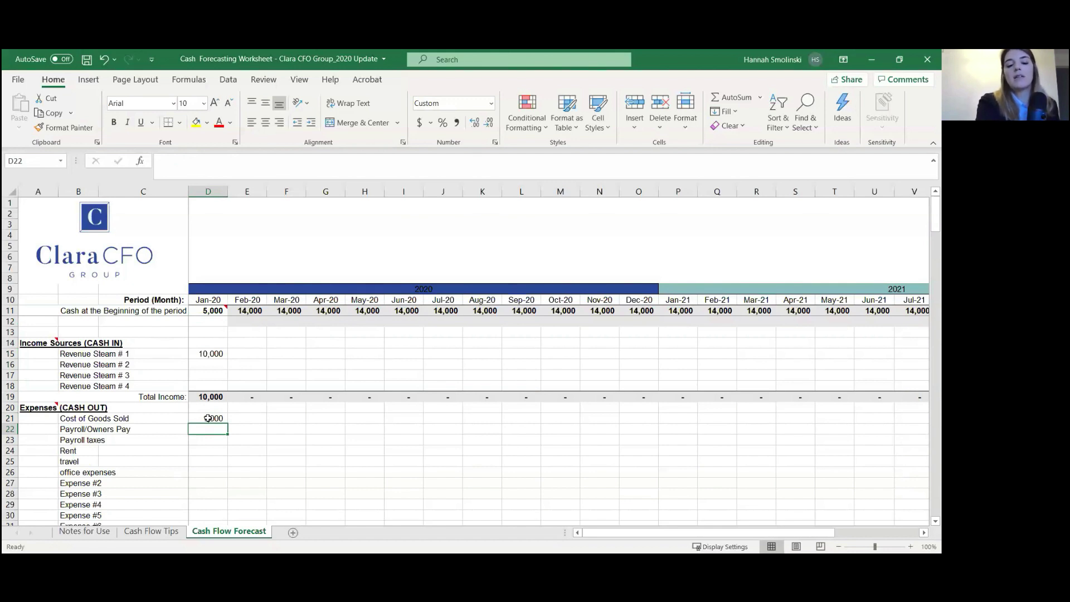
text(1400)
key(BackSpace)
key(BackSpace)
text(00)
key(Return)
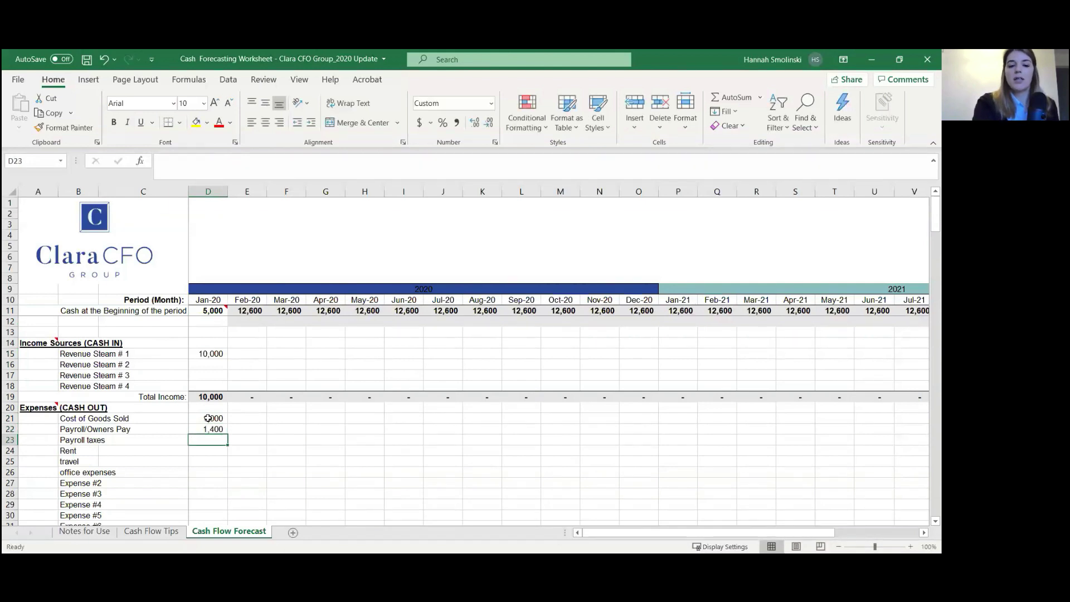
Step: Enter January 2020 expenses of 140 for Payroll taxes and 500 for Rent
text(140)
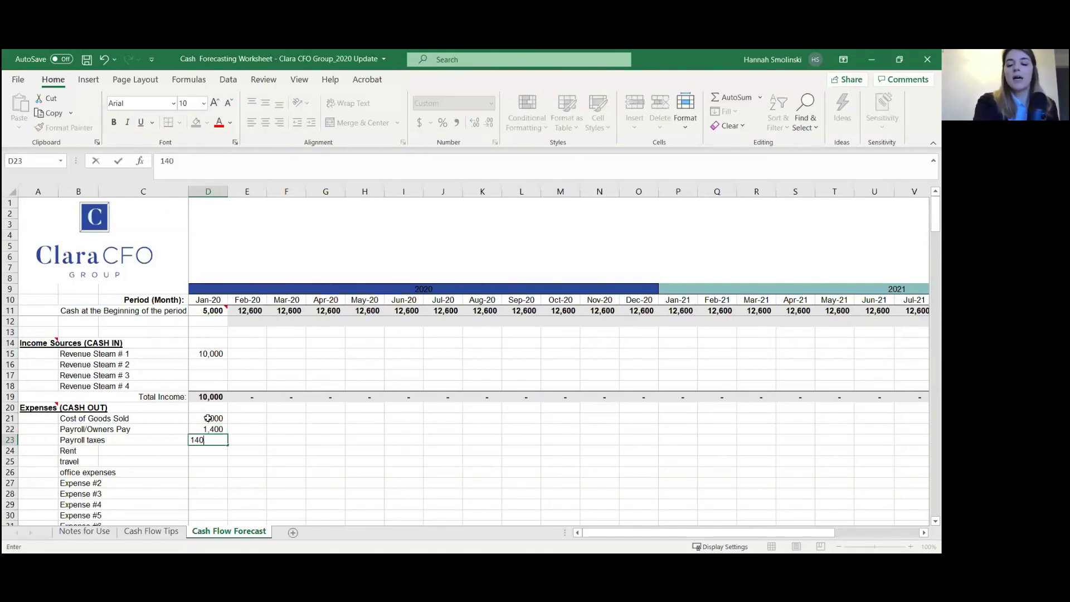
key(Return)
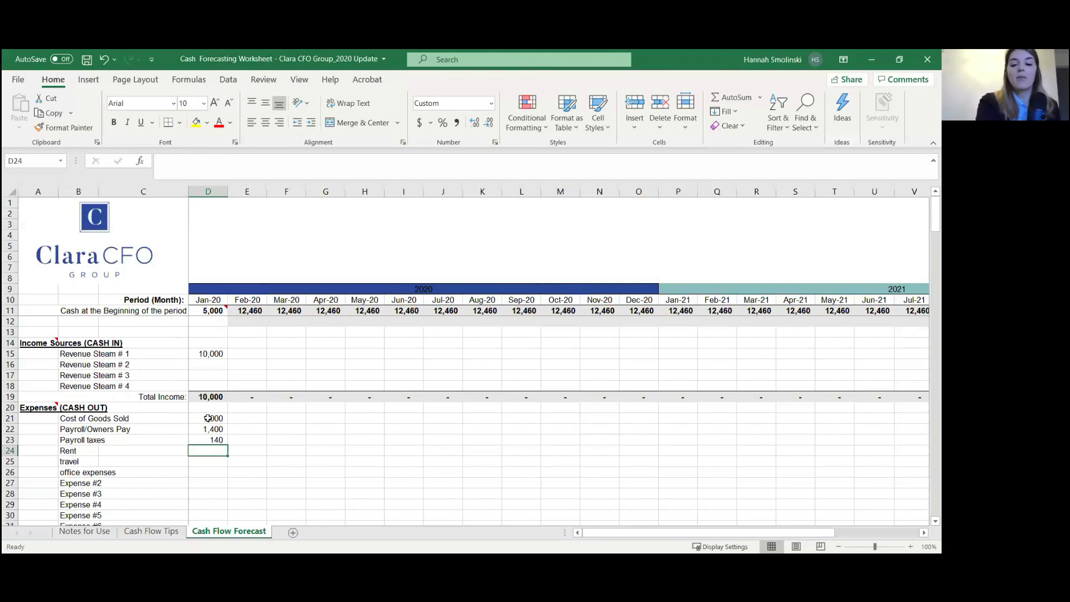
text(500)
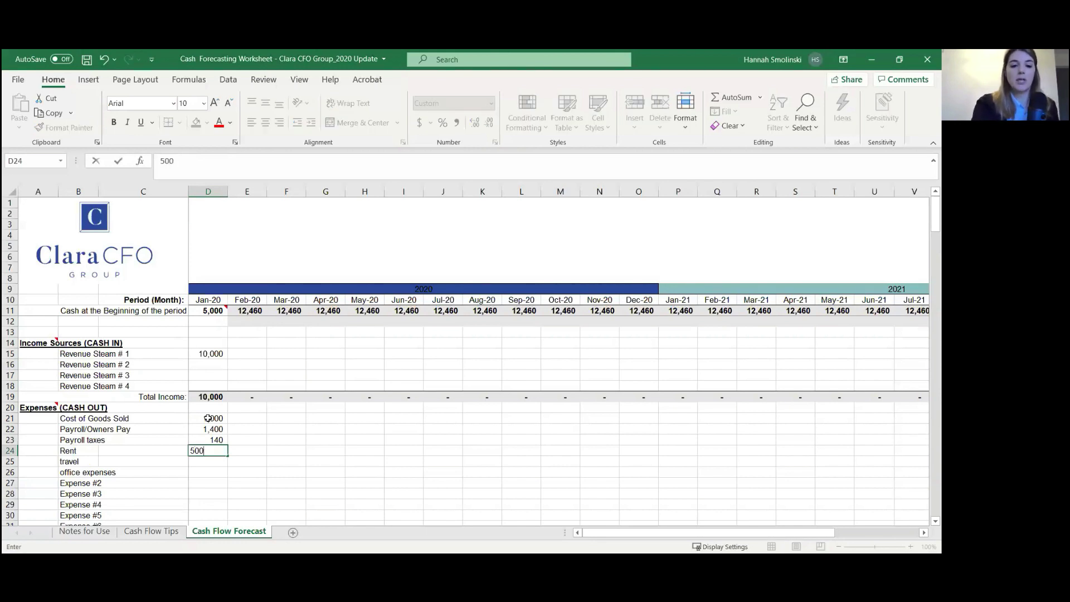
key(Return)
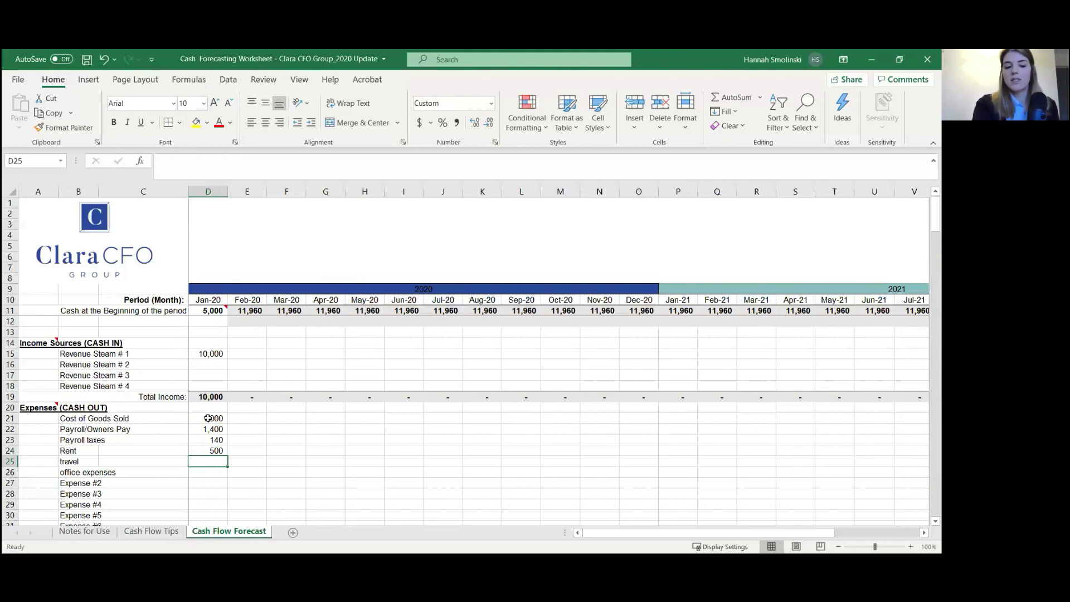
Step: Leave travel empty and enter 300 for the January 2020 office expenses
key(Down)
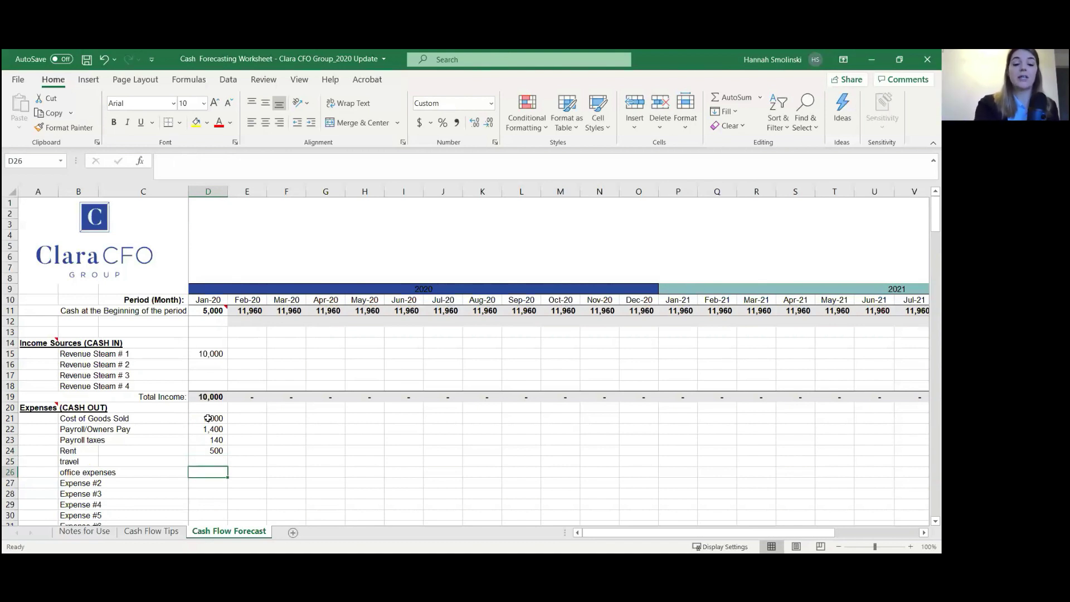
text(300)
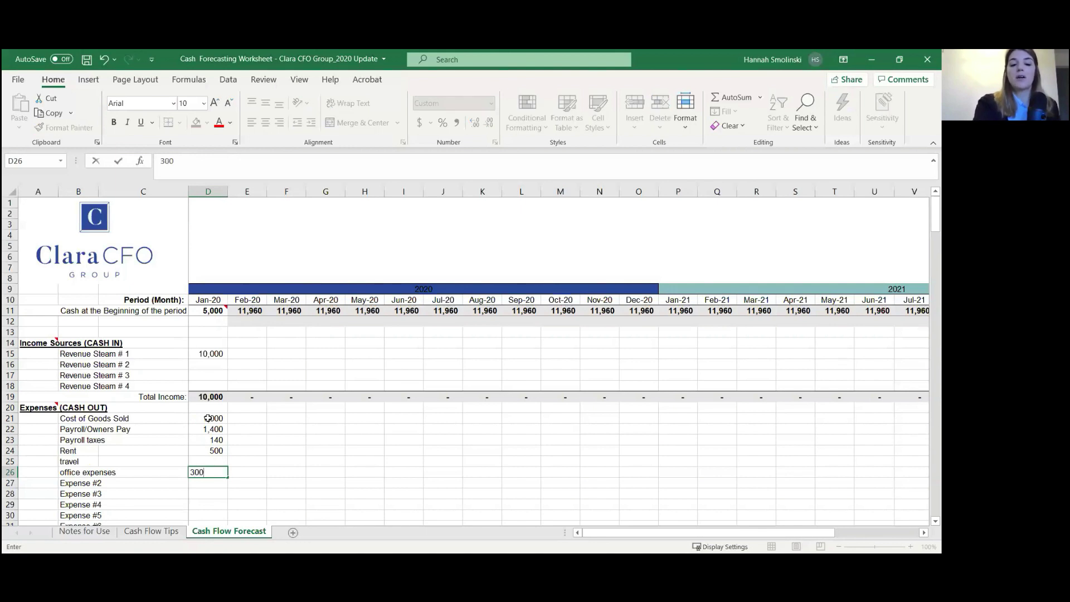
key(Return)
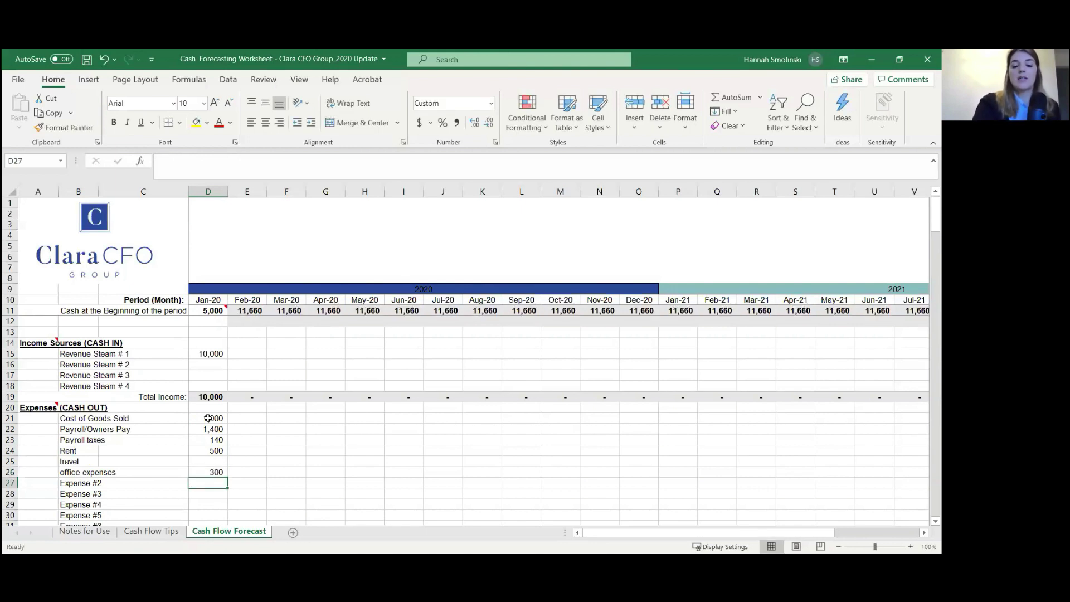
Step: Rename the Expense #2 category as "owners draw"
key(Left)
key(Left)
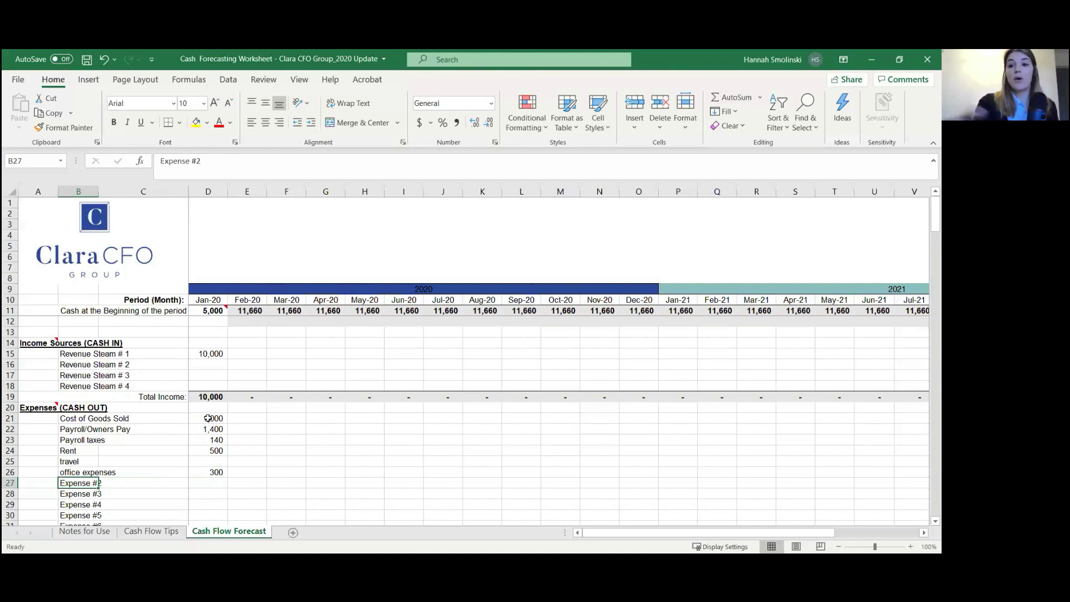
text(o)
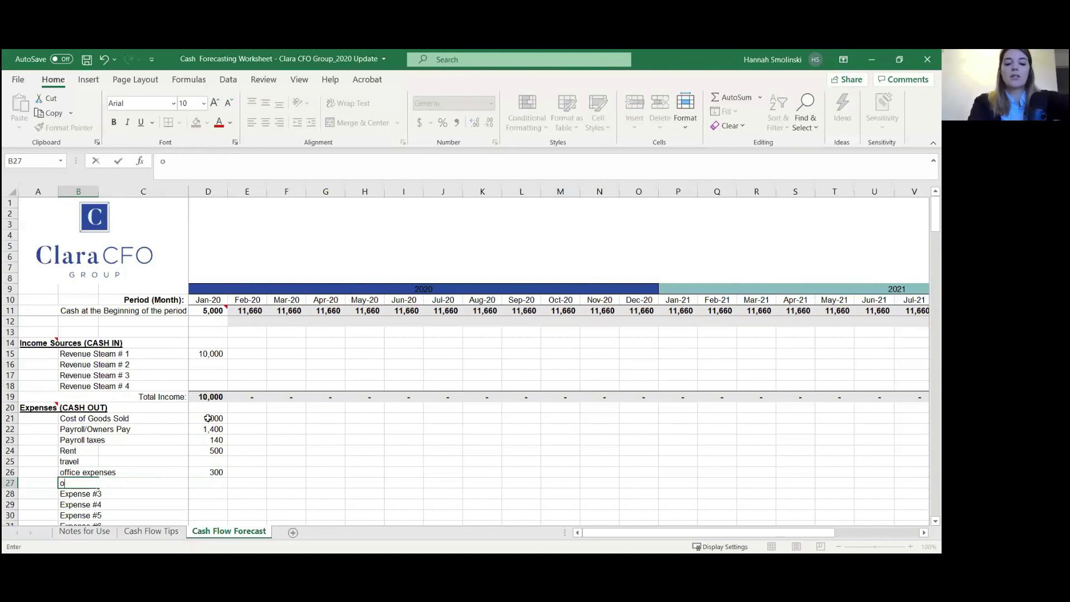
text(wners d)
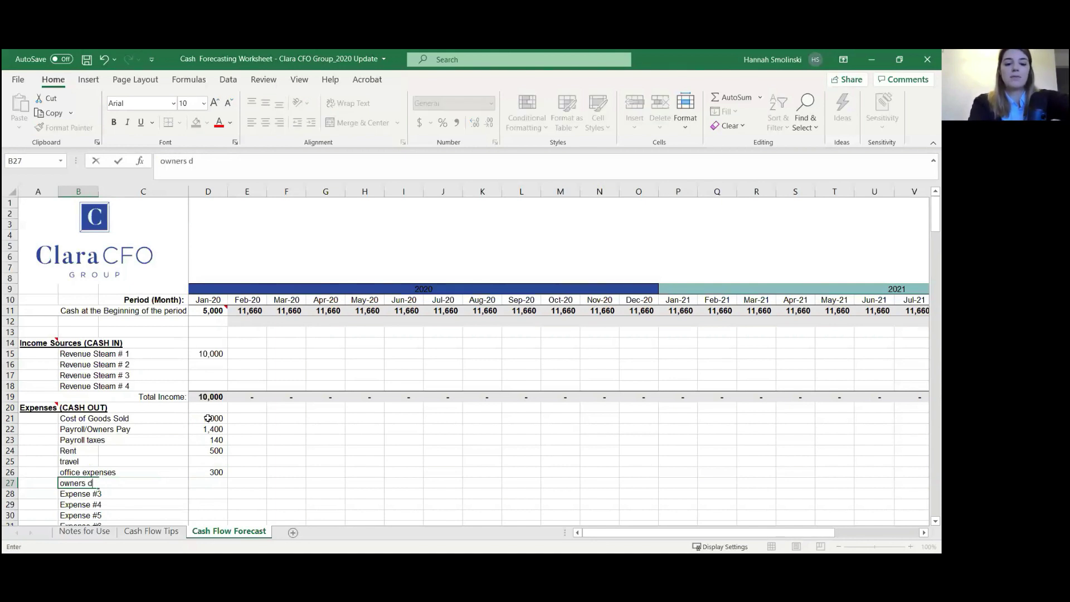
text(rA)
key(BackSpace)
text(aw)
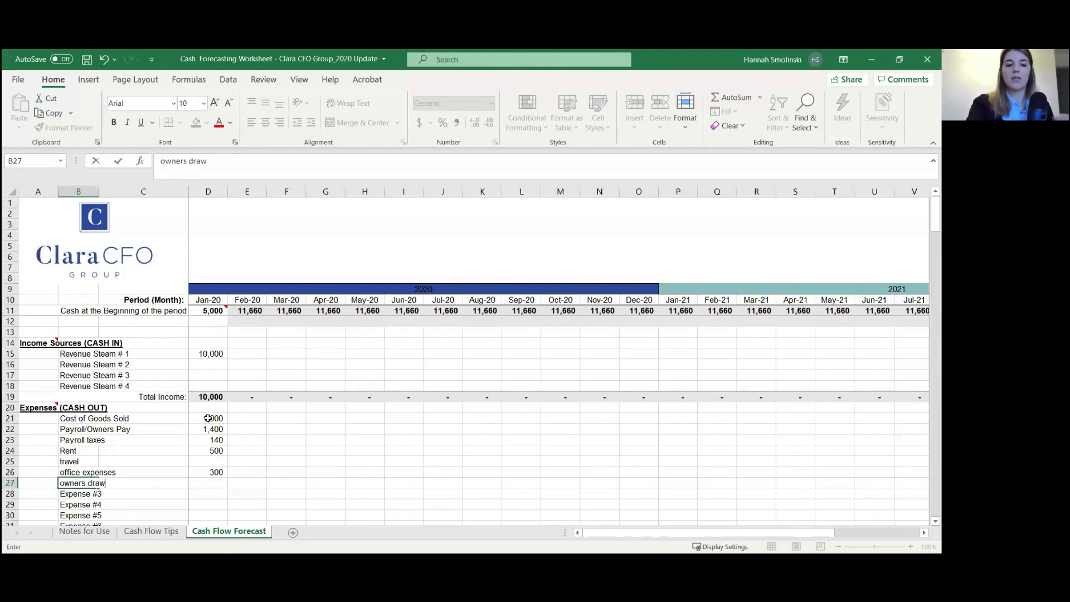
key(Return)
Step: Enter 5000 as the January 2020 owners draw, and compare it with the Payroll/Owners Pay category
key(Up)
key(Right)
key(Right)
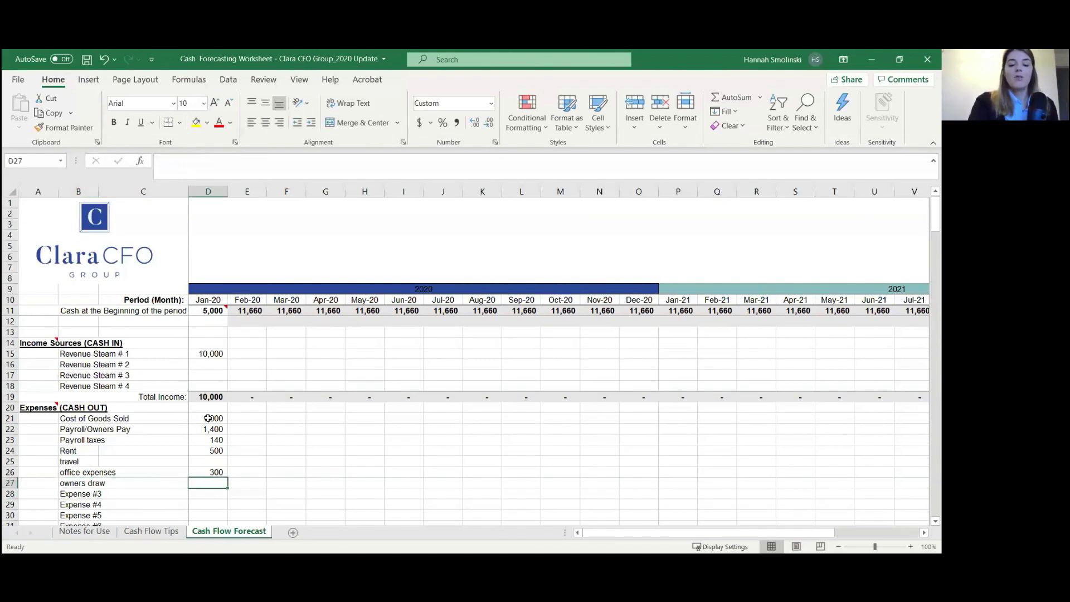
text(5000)
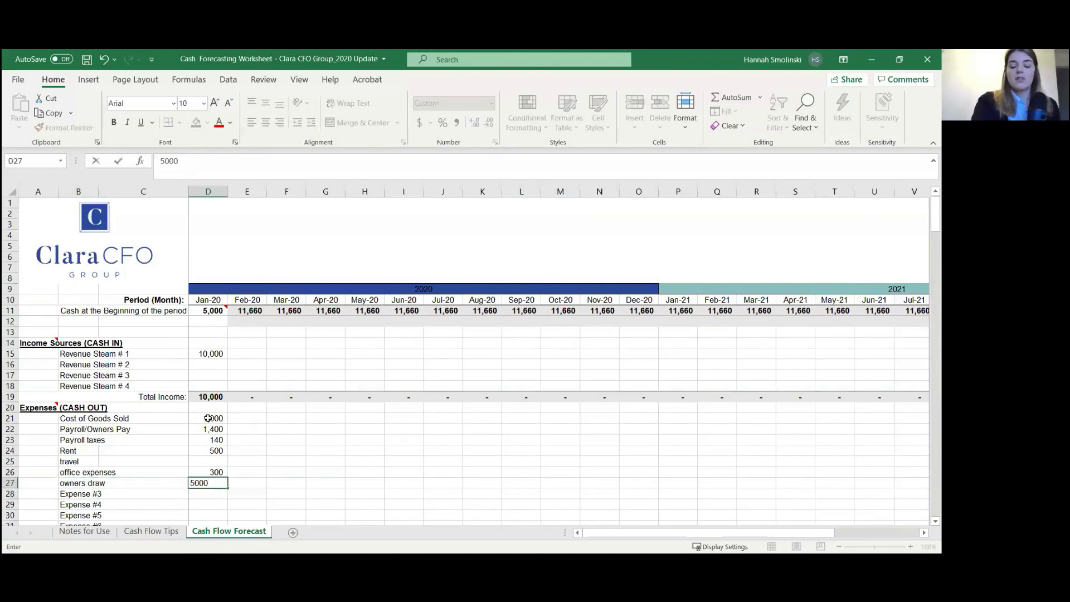
key(Return)
click(75, 428)
click(211, 483)
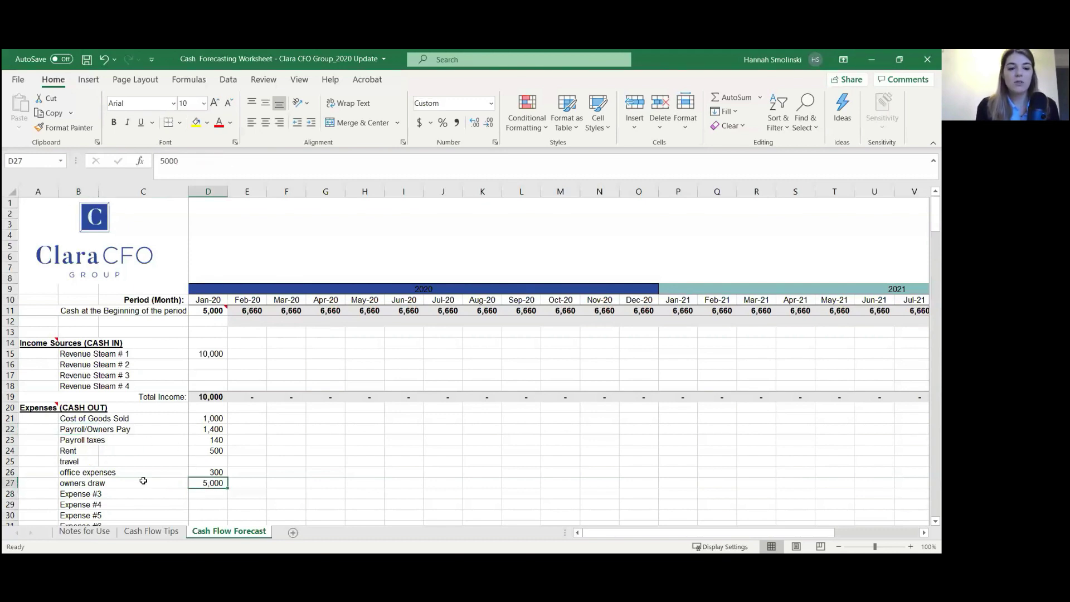
Step: Examine the Other Changes in Cash (CASH OUT) categories and compare the owners draw row with the Payroll/Owners Pay category
scroll(144, 481, down, 4)
click(80, 475)
click(80, 482)
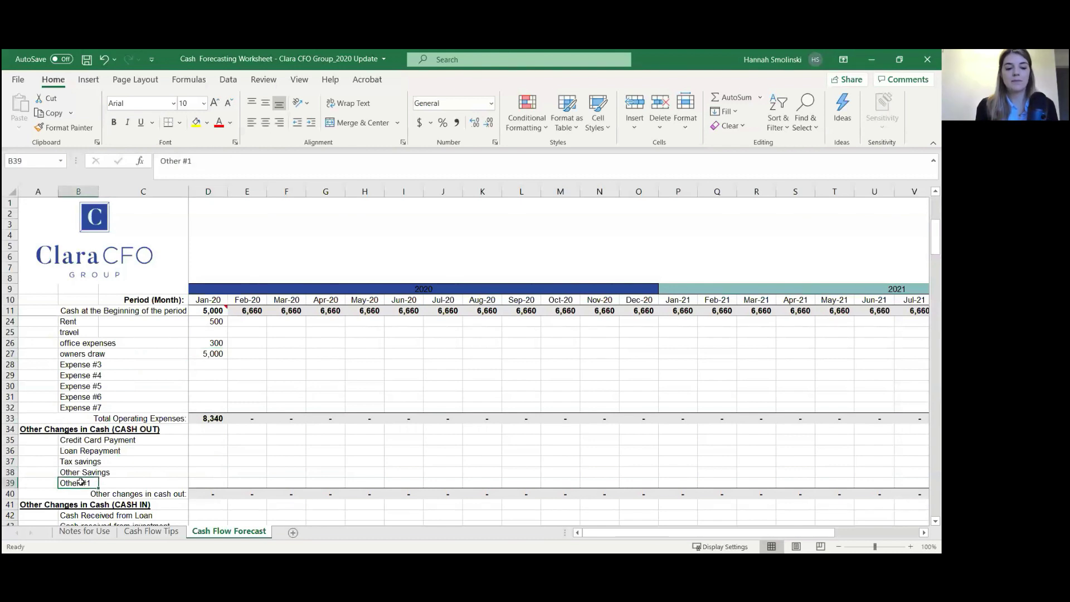
scroll(81, 483, up, 2)
click(81, 419)
click(10, 418)
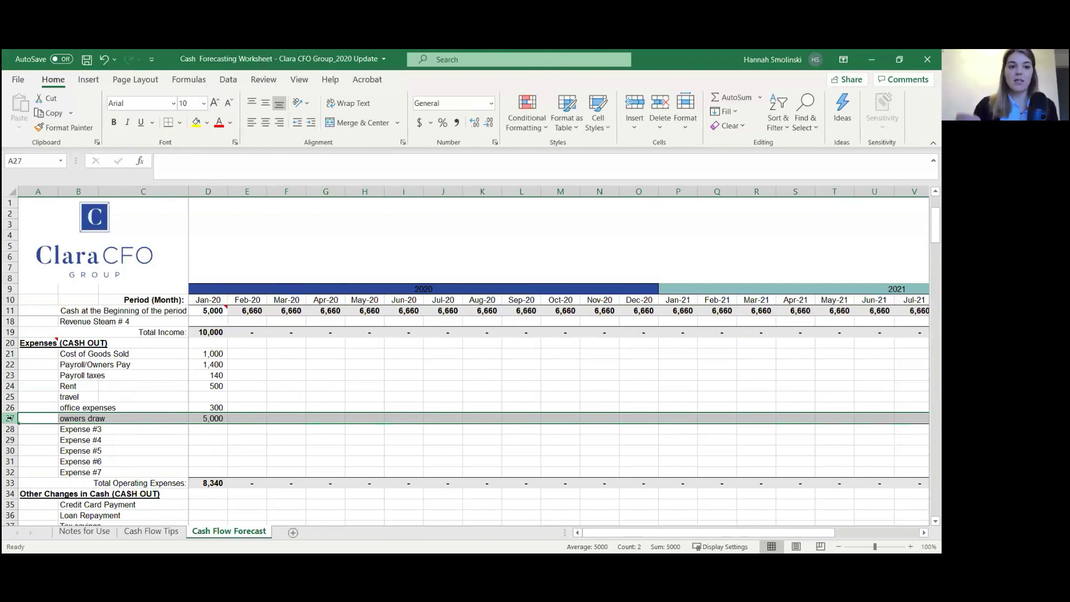
drag(97, 352, 214, 418)
click(214, 418)
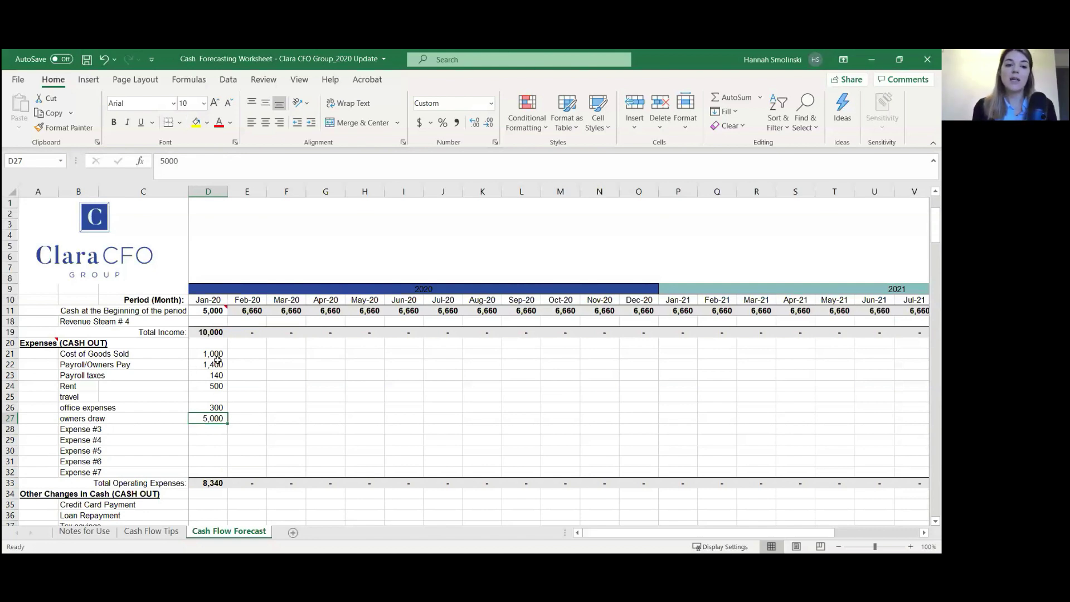
click(75, 364)
click(84, 418)
click(75, 364)
click(84, 418)
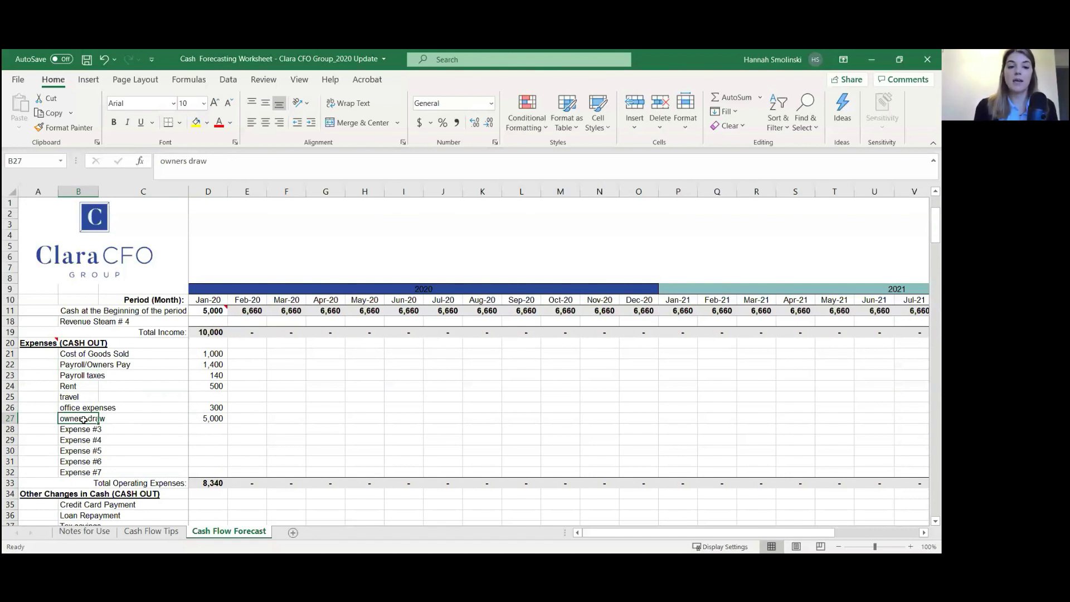
click(88, 363)
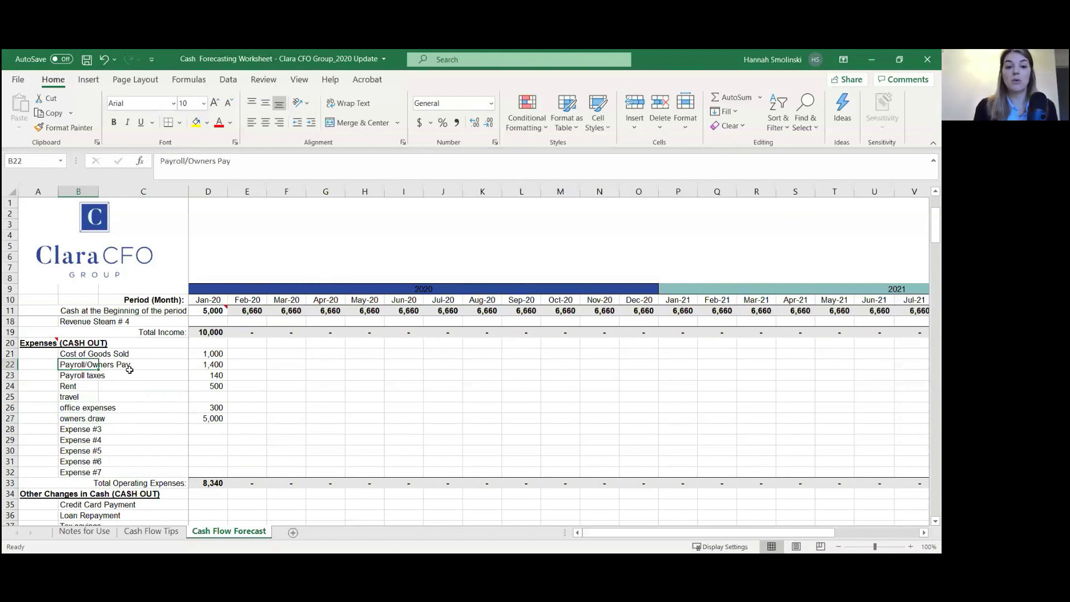
click(86, 418)
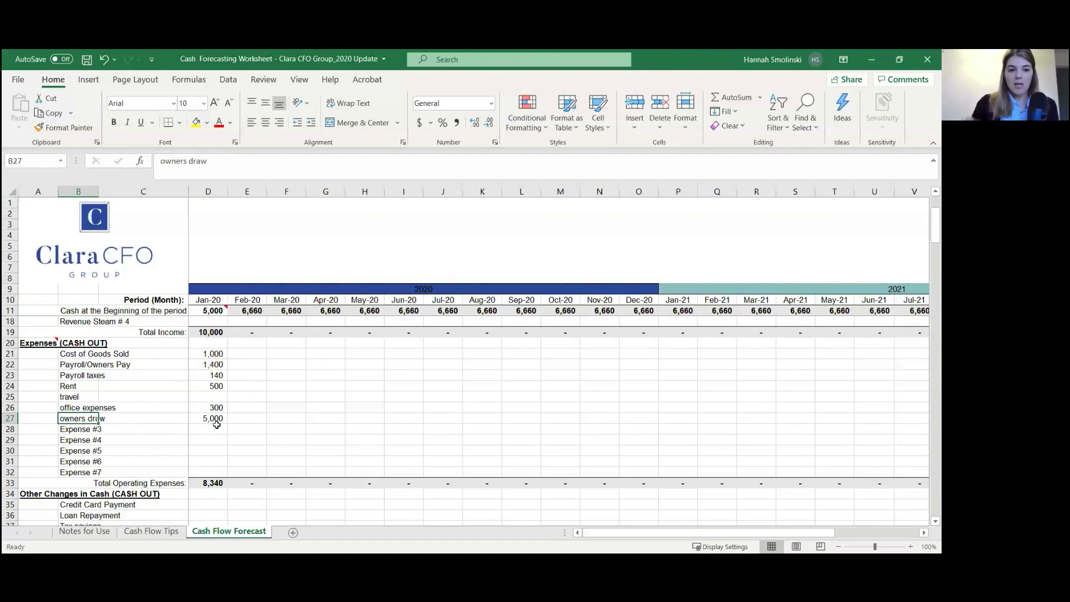
Step: Enter January 2020 expenses of 400 for Expense #3 and 700 for Expense #4
click(72, 430)
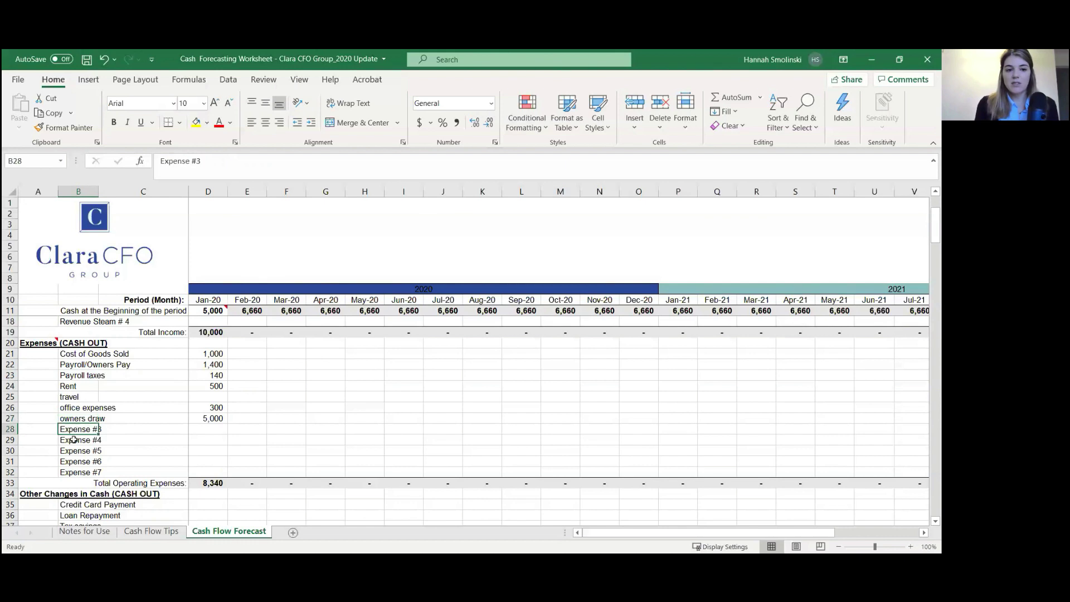
click(210, 427)
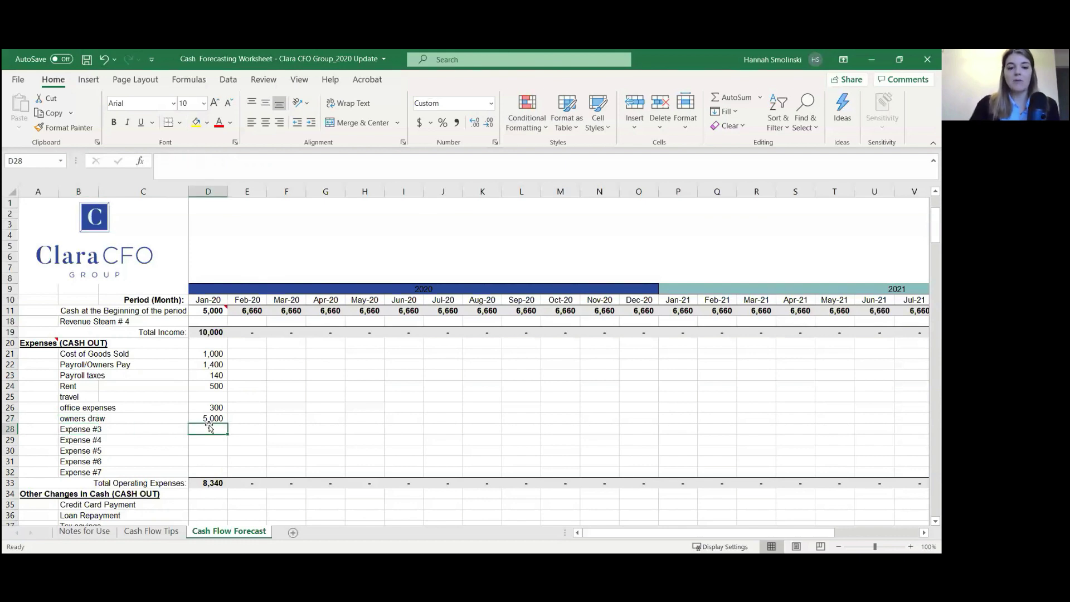
text(400)
key(Return)
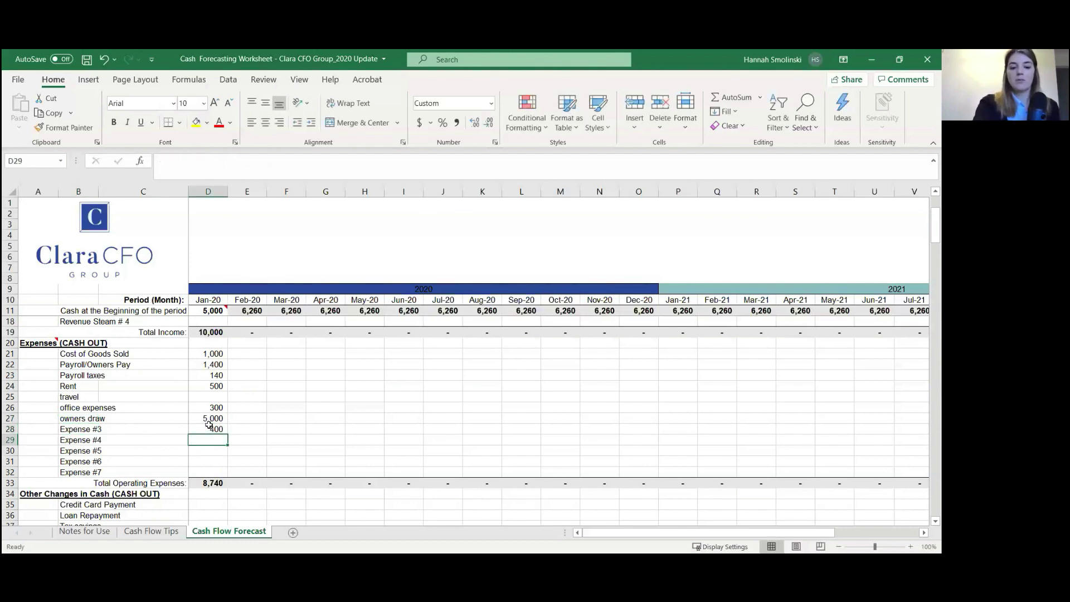
text(700)
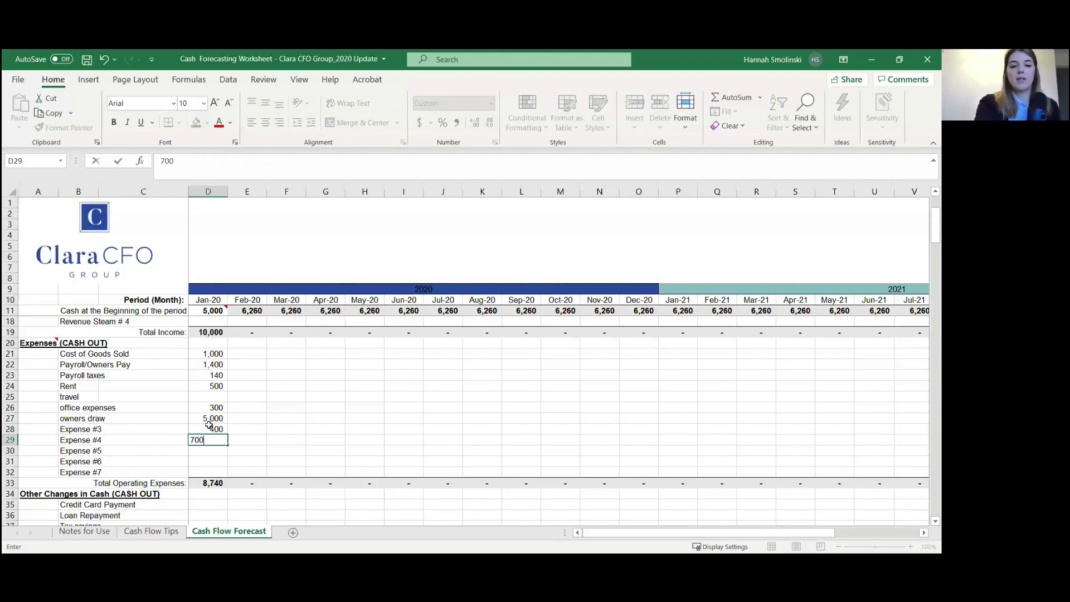
key(Return)
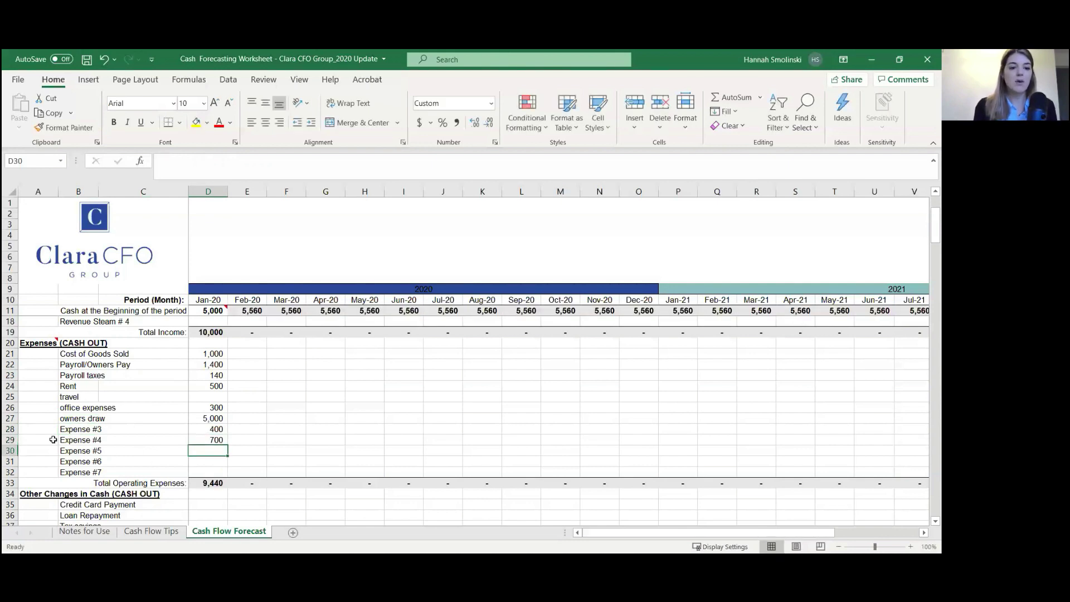
Step: Insert a blank row between Expense #3 and Expense #4 in the expenses section
click(67, 430)
click(71, 443)
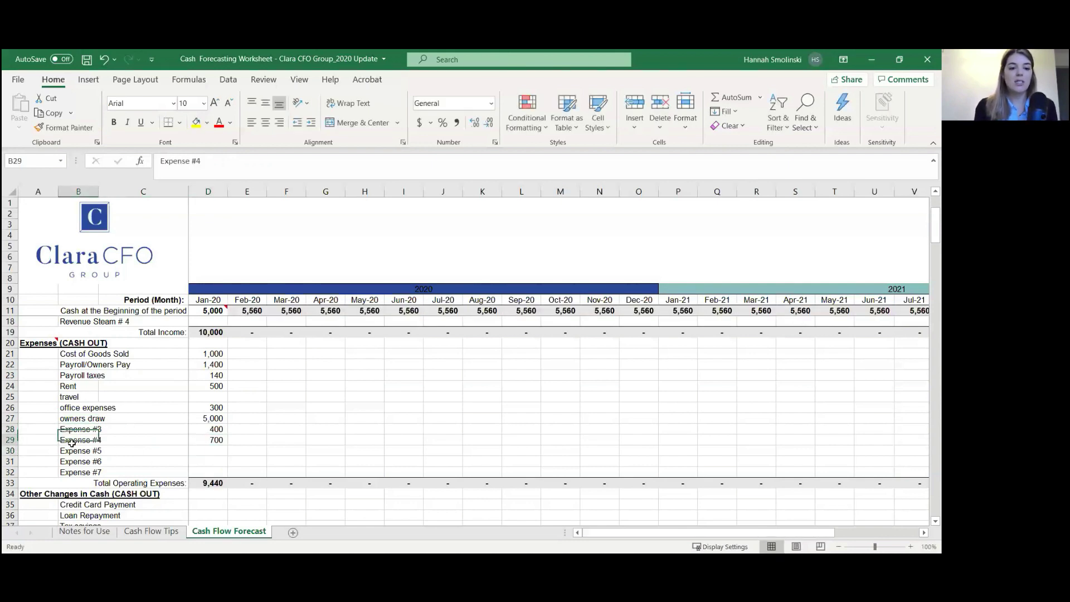
click(10, 440)
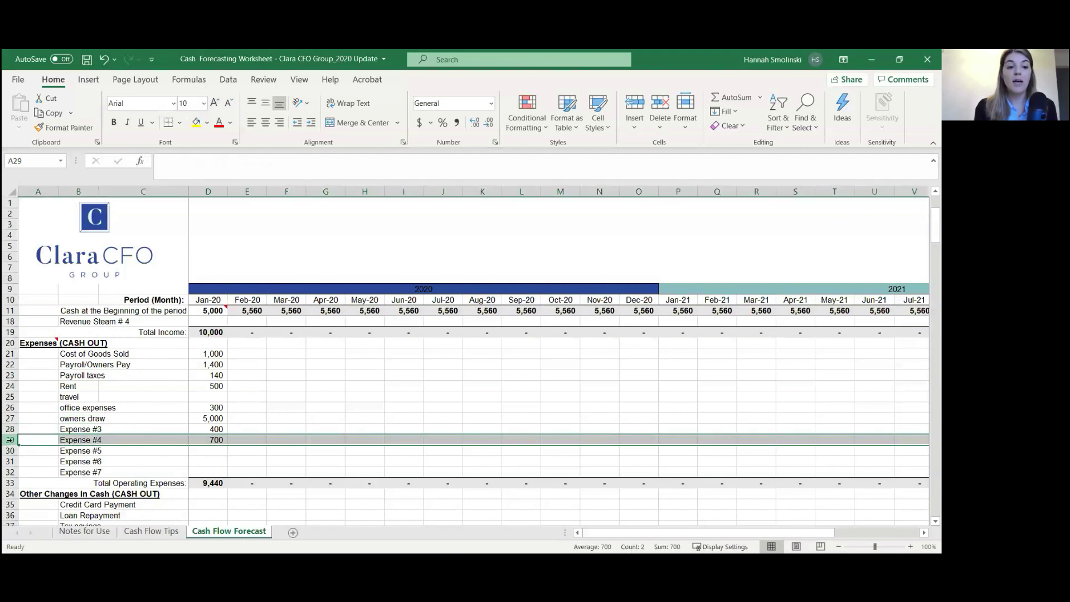
right_click(10, 441)
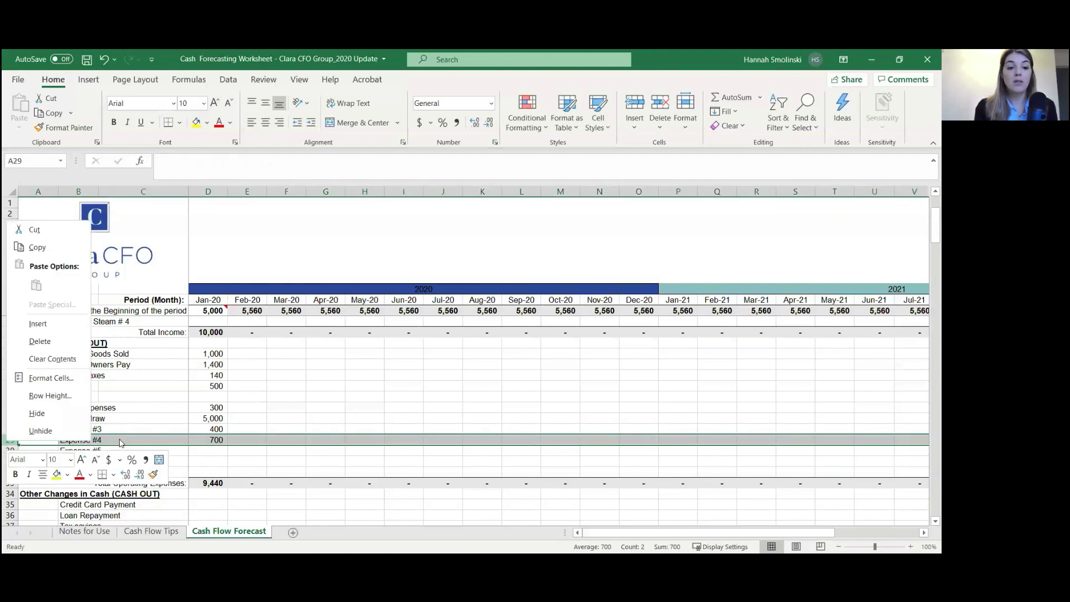
click(9, 440)
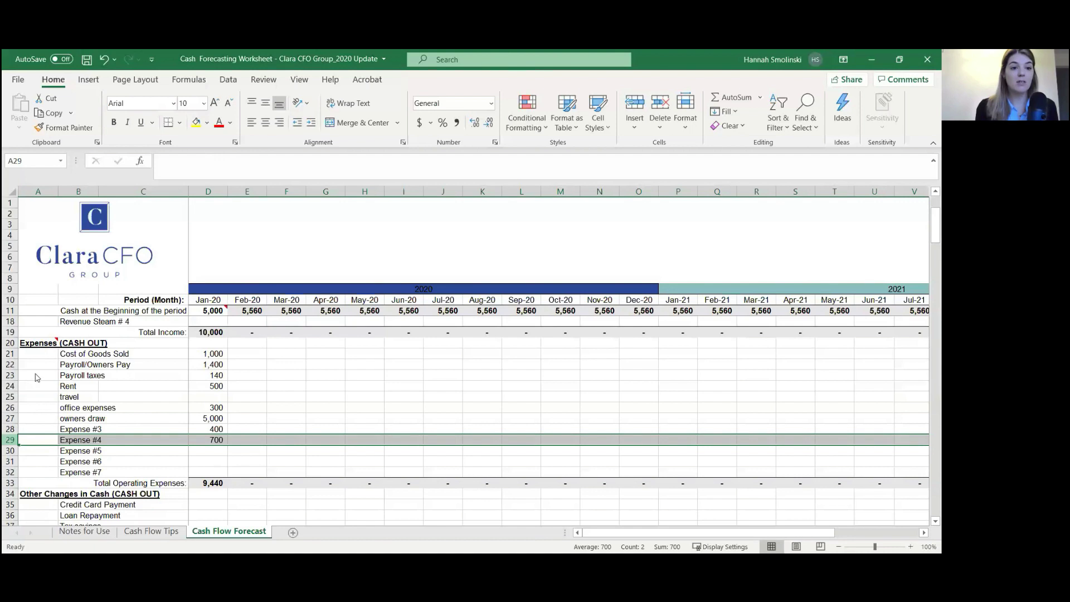
right_click(9, 440)
click(43, 325)
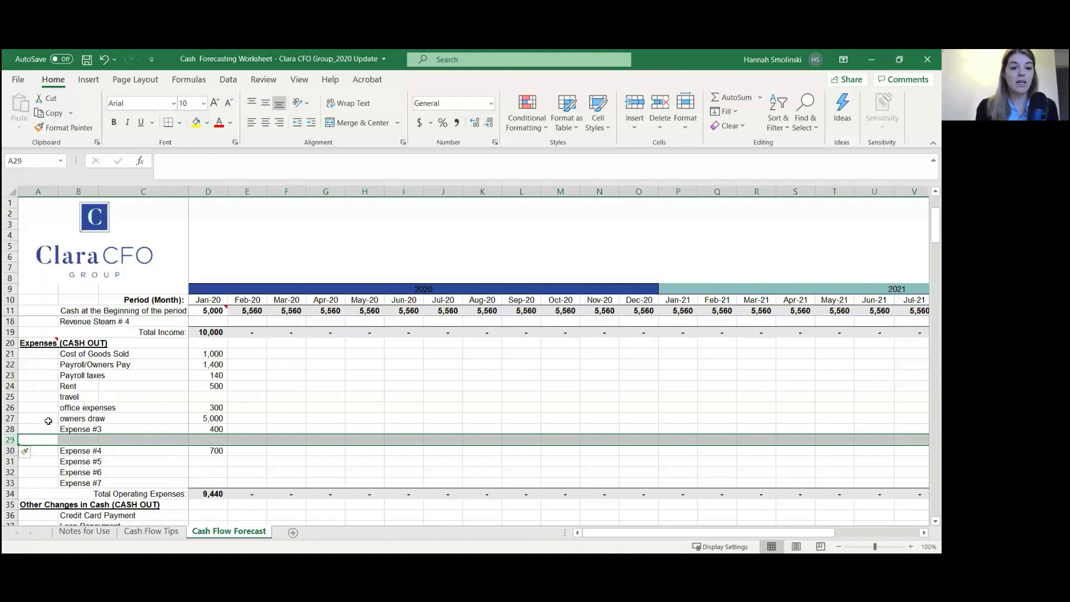
Step: Check that the January 2020 Total Operating Expenses formula covers all expense rows, including the inserted blank row
drag(75, 351, 99, 484)
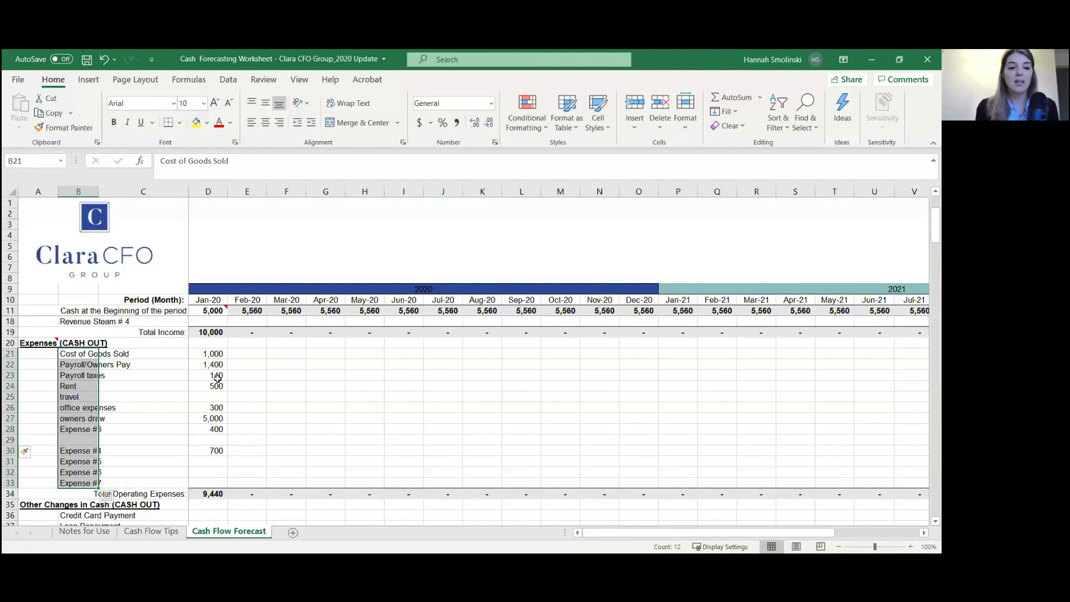
double_click(214, 494)
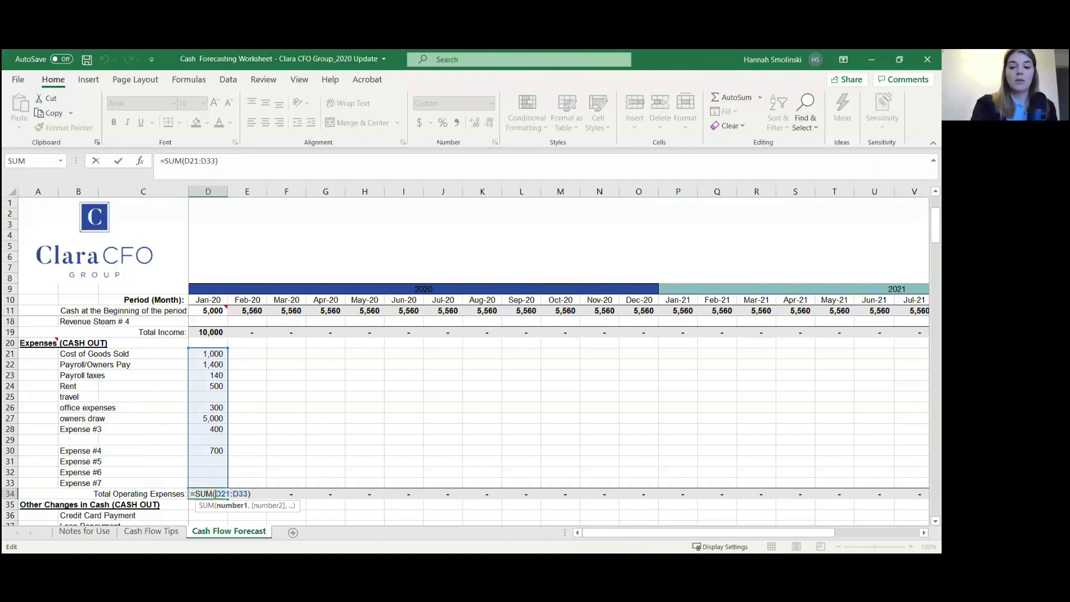
key(Return)
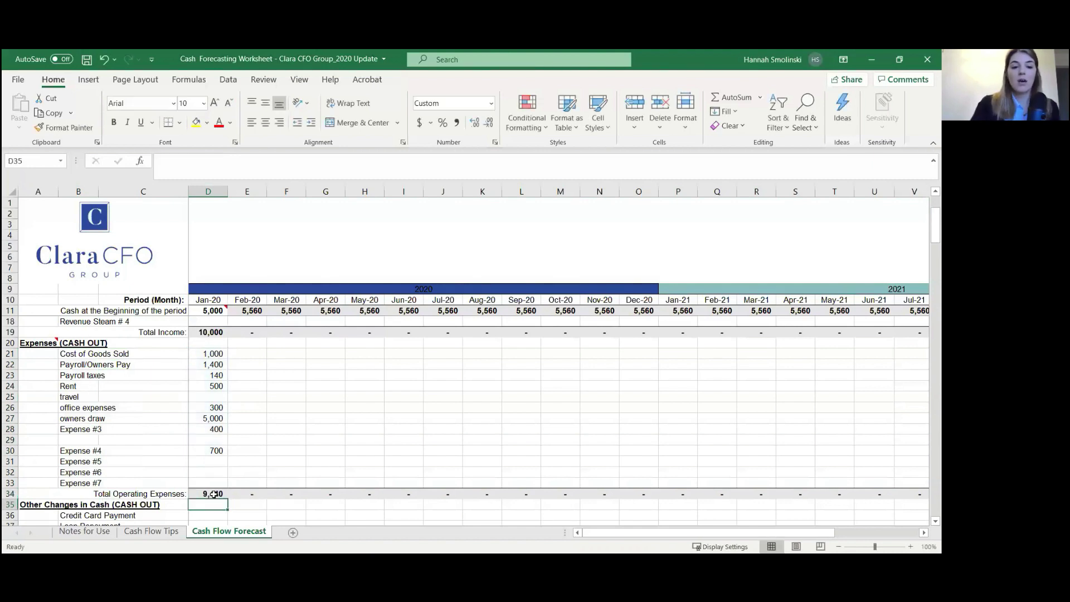
Step: Try inserting a row directly above Total Operating Expenses to test the January 2020 sum range, and undo the insertion
click(10, 494)
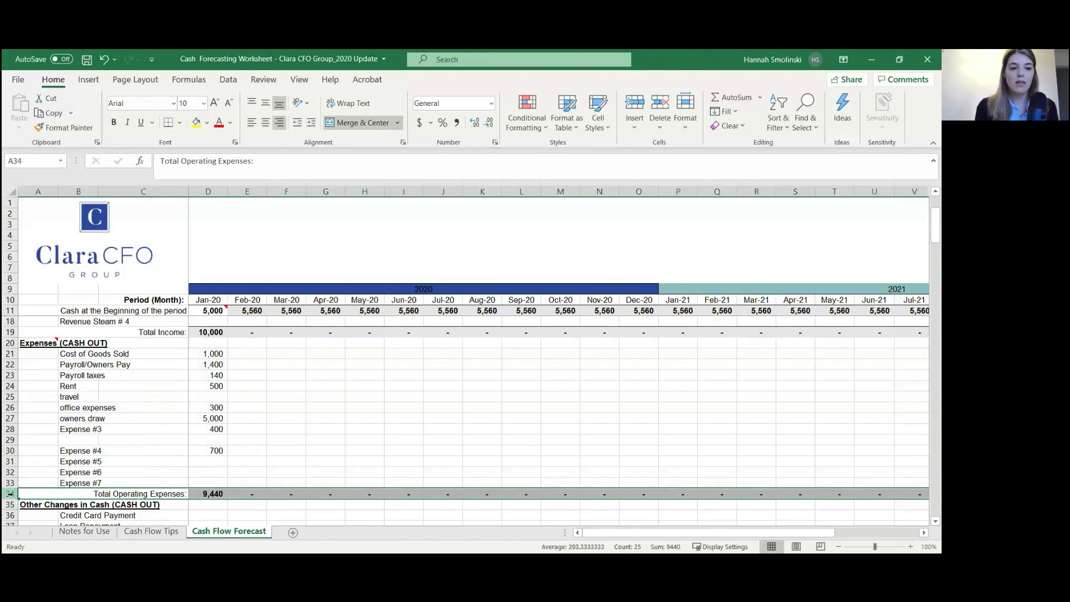
right_click(10, 494)
click(39, 378)
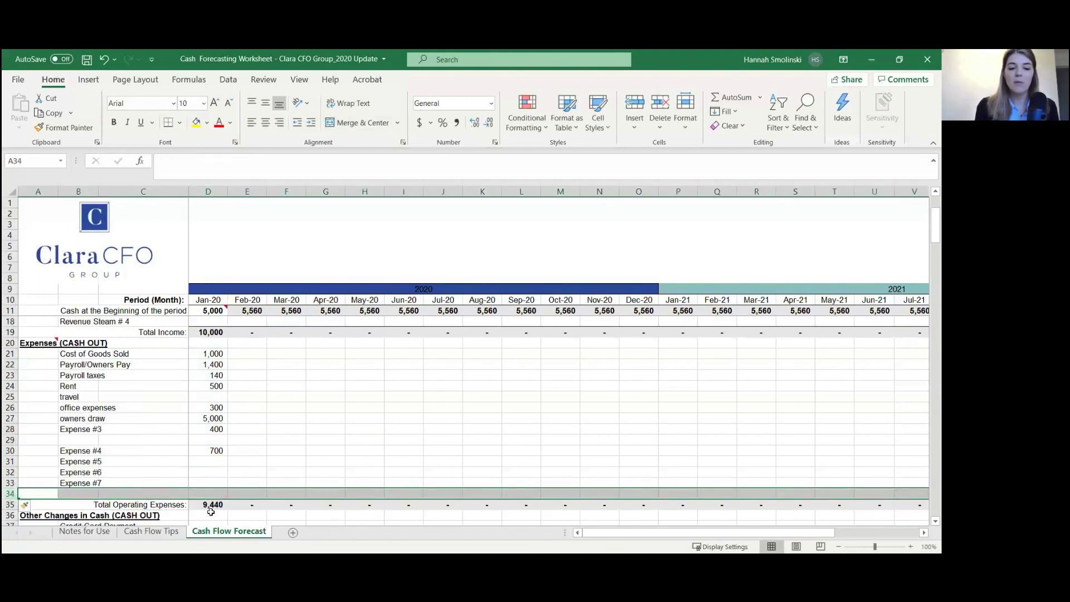
double_click(208, 504)
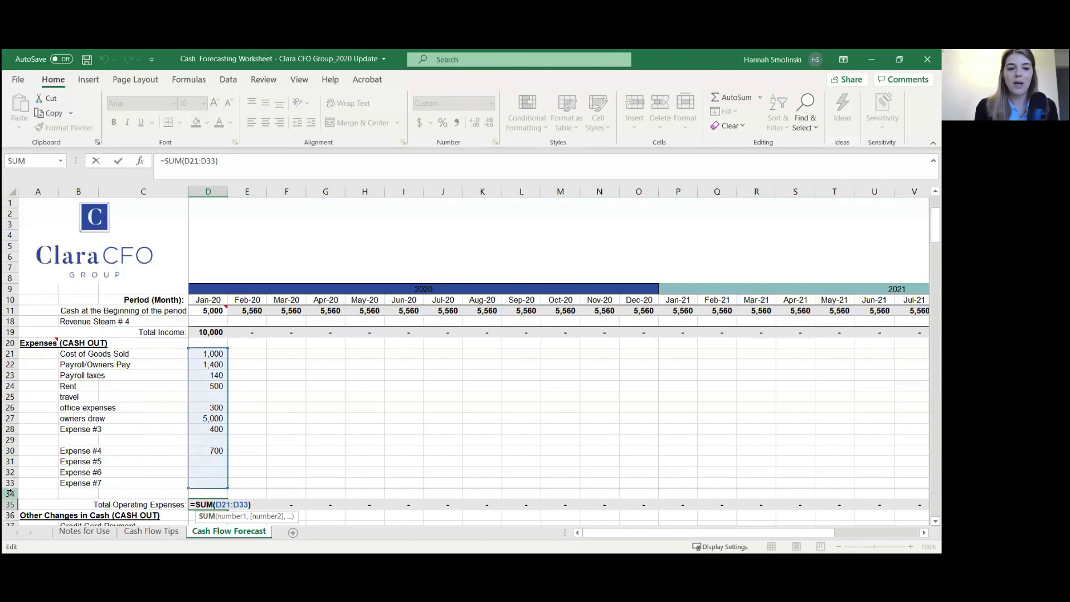
click(149, 422)
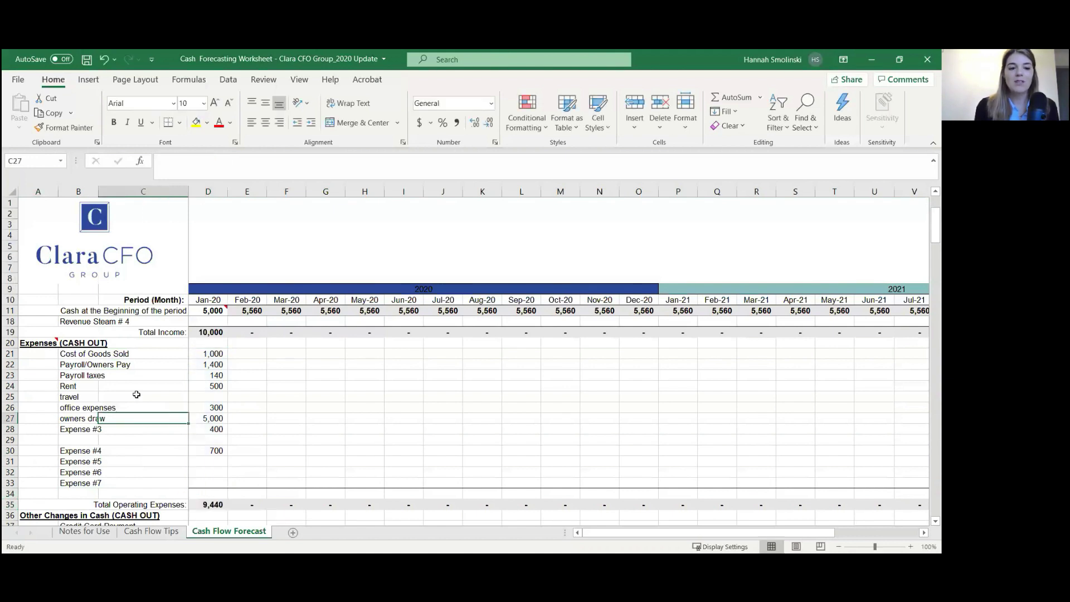
click(90, 61)
click(103, 65)
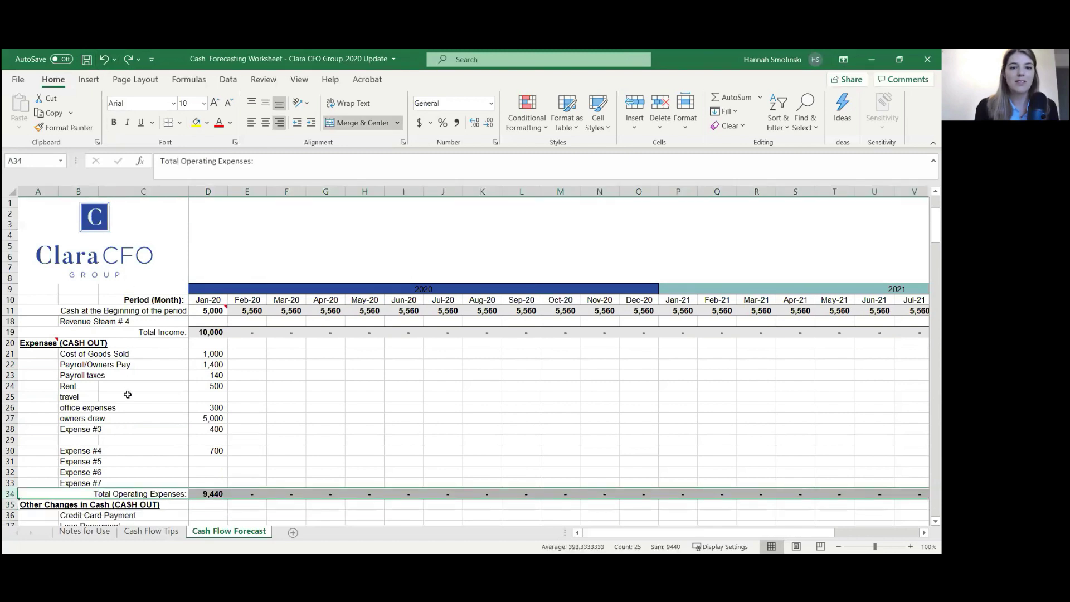
Step: Inspect the Total Operating Expenses formulas for January and February 2020 to verify their ranges include the blank row above Expense #4
click(170, 438)
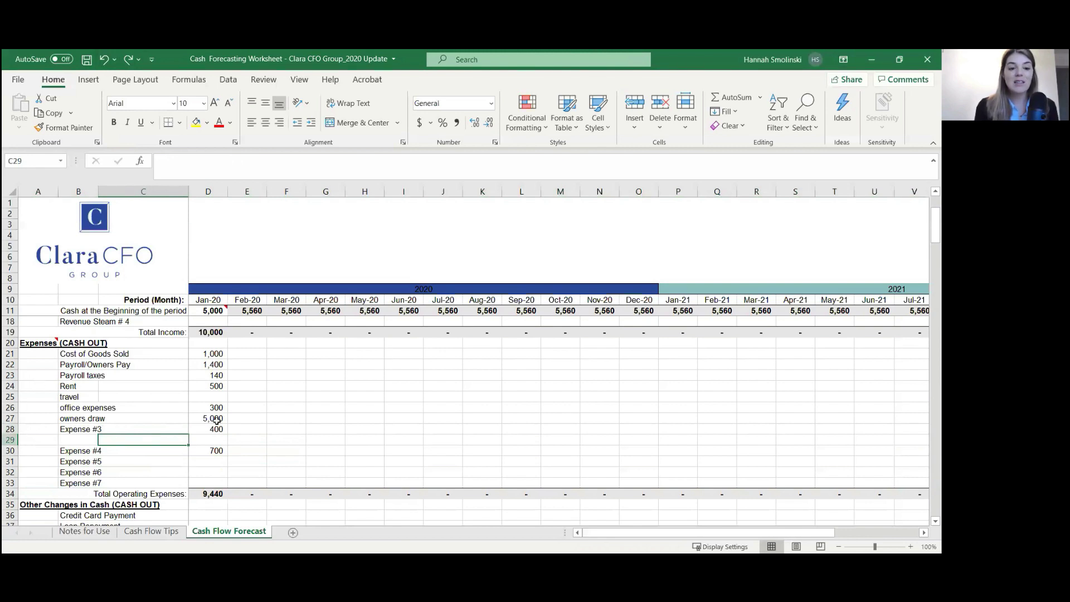
double_click(213, 494)
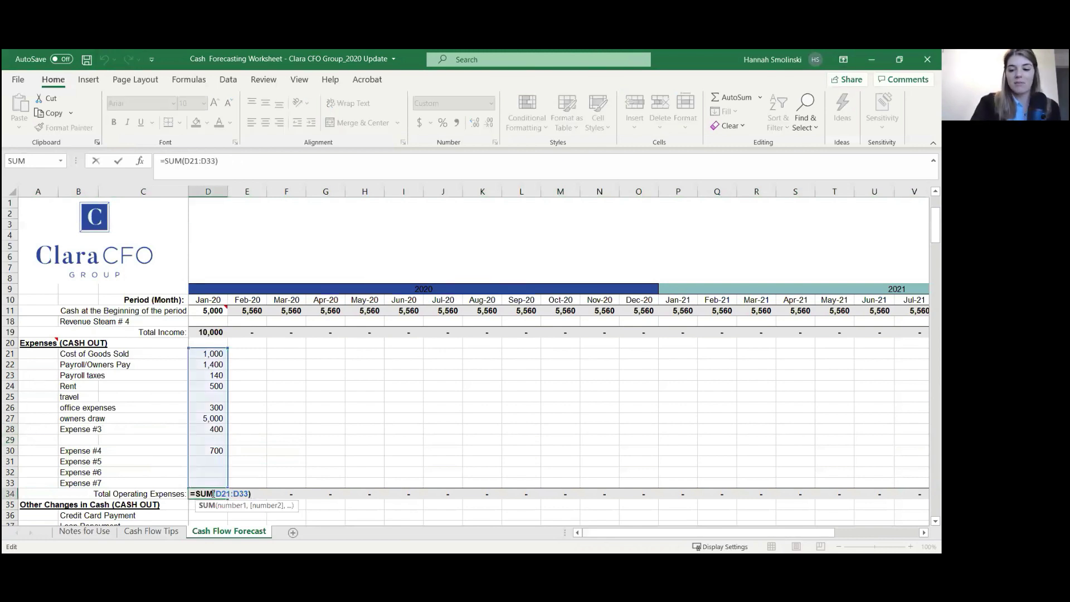
key(Return)
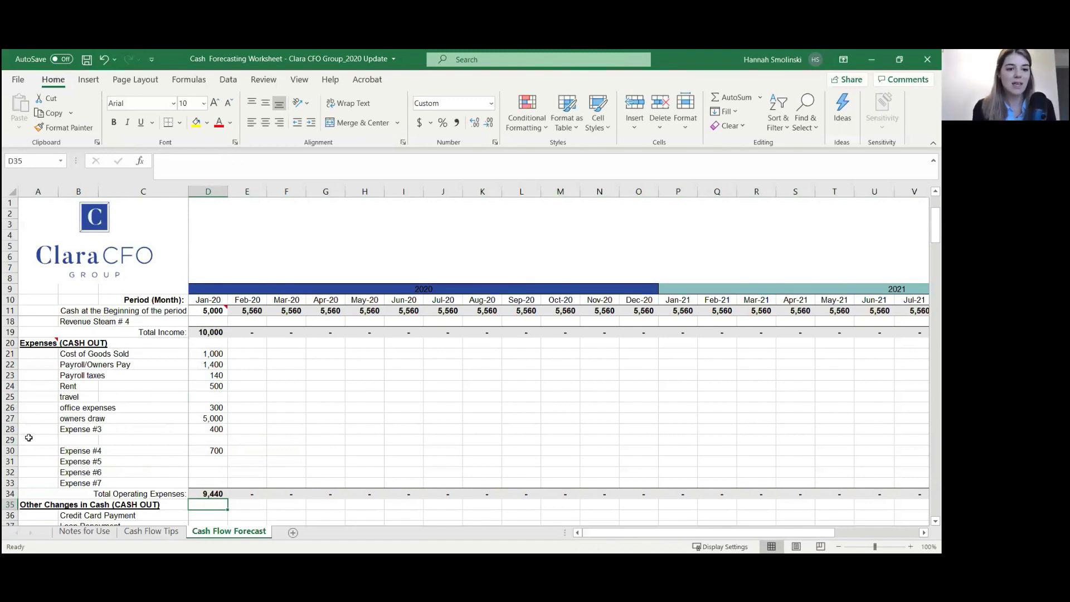
click(10, 440)
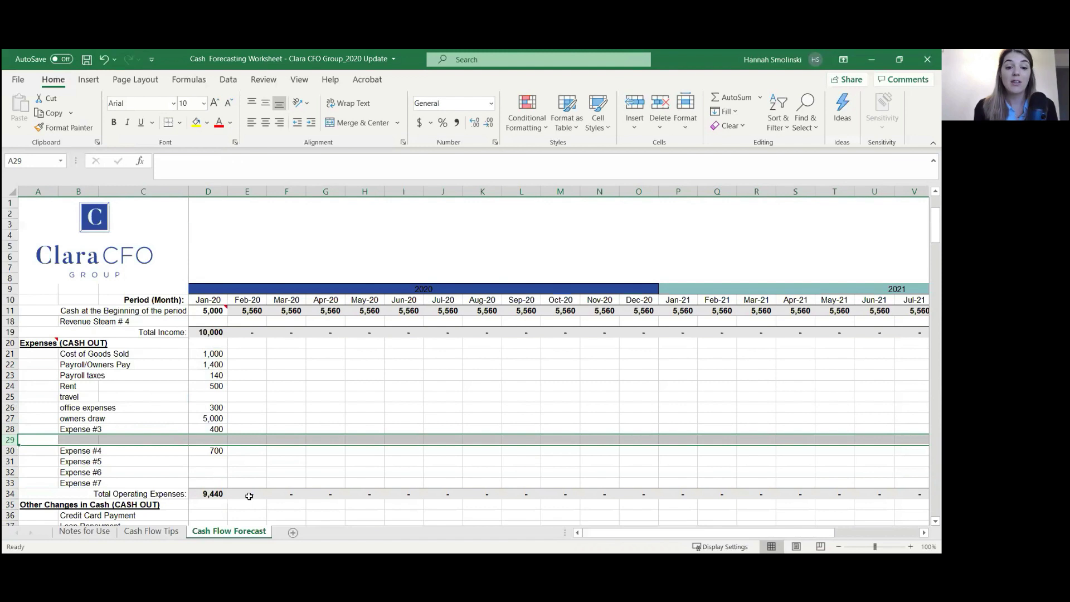
click(245, 495)
scroll(245, 495, down, 4)
click(247, 419)
double_click(236, 355)
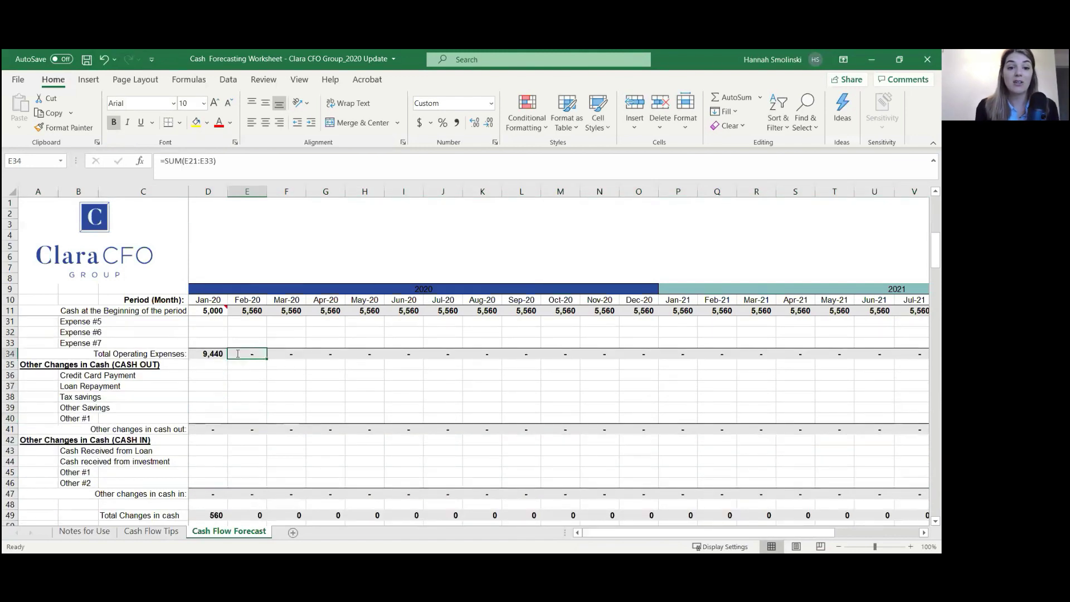
scroll(236, 354, up, 3)
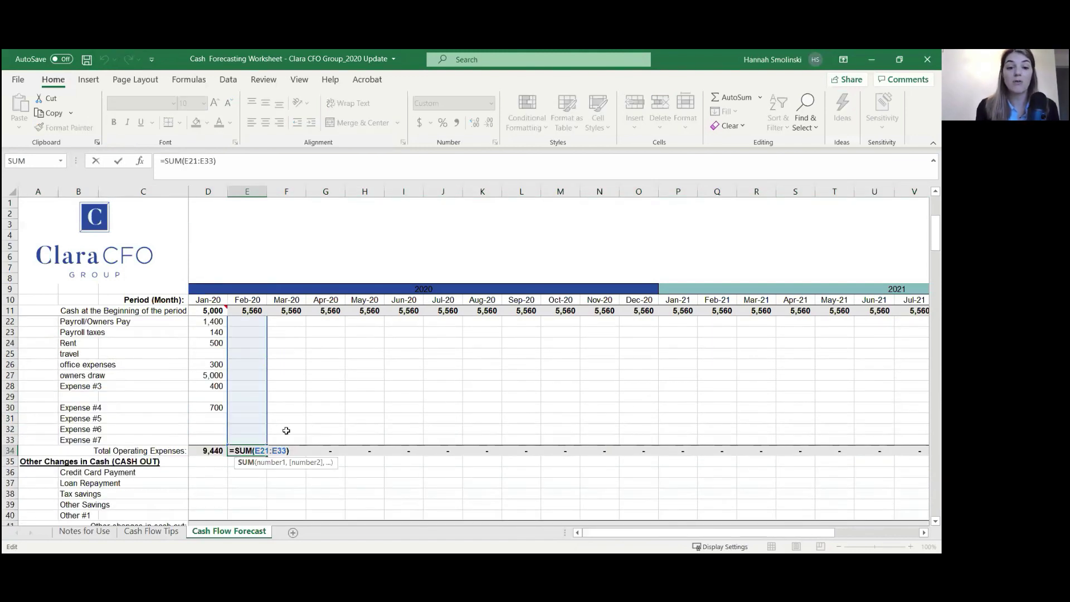
key(Return)
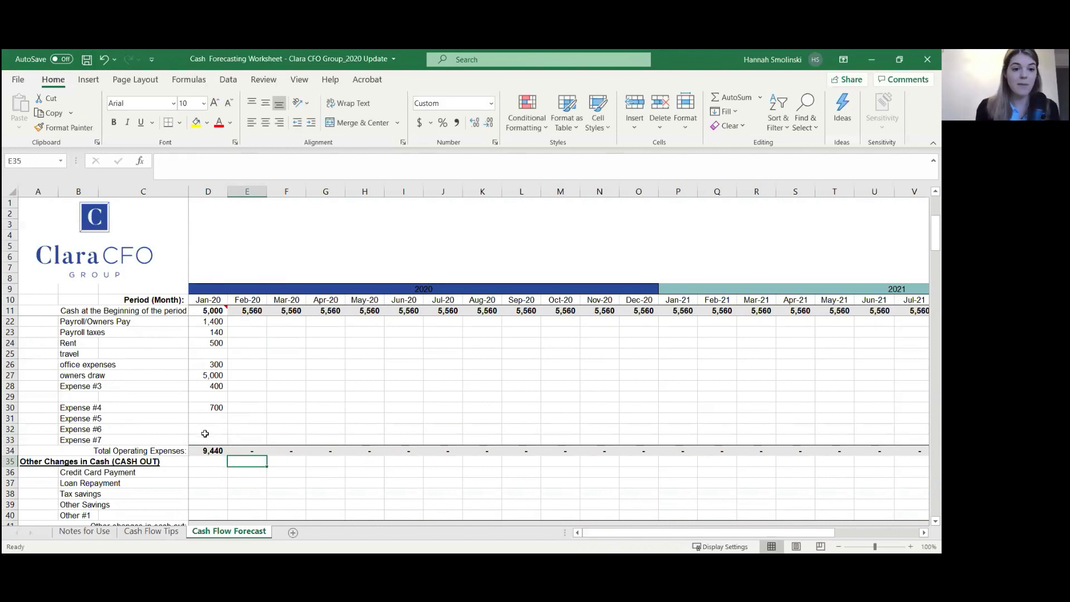
Step: Enter January 2020 cash-out amounts of 200 for Loan Repayment and 500 for Tax savings
scroll(234, 411, up, 1)
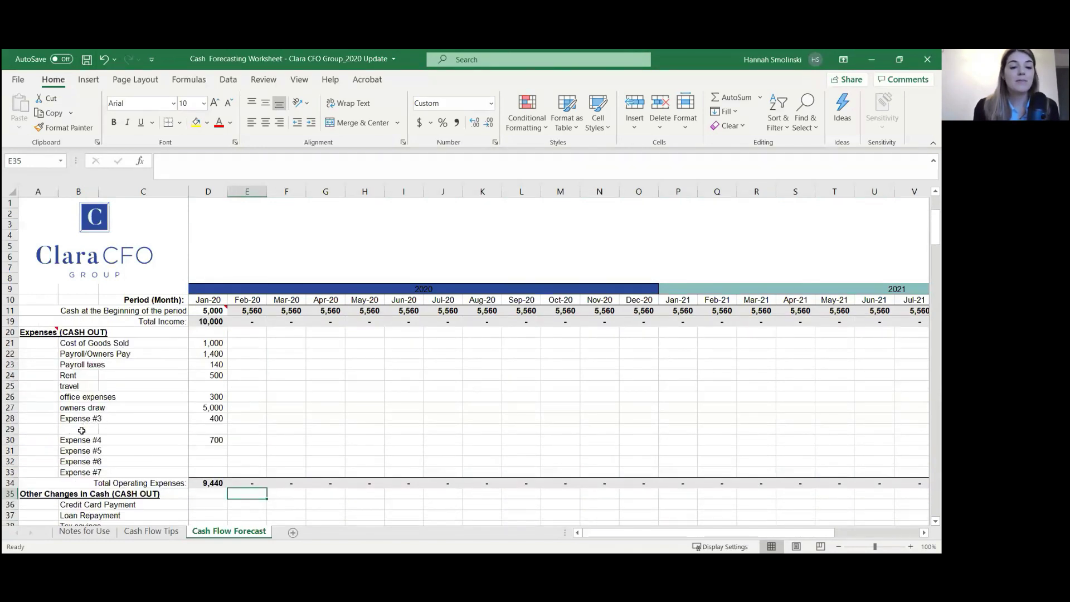
scroll(218, 379, down, 1)
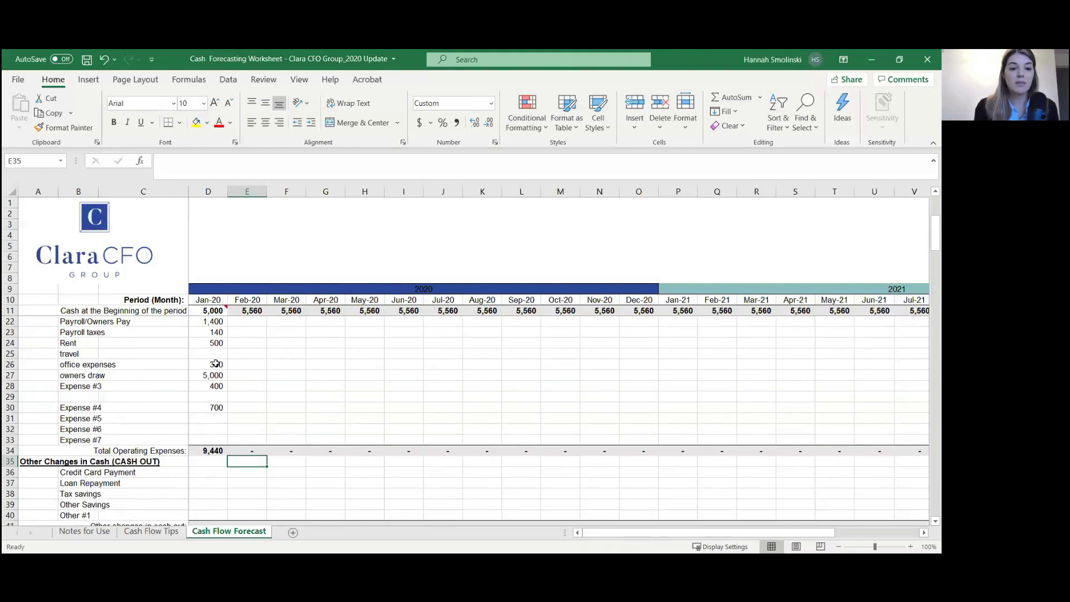
scroll(217, 447, down, 1)
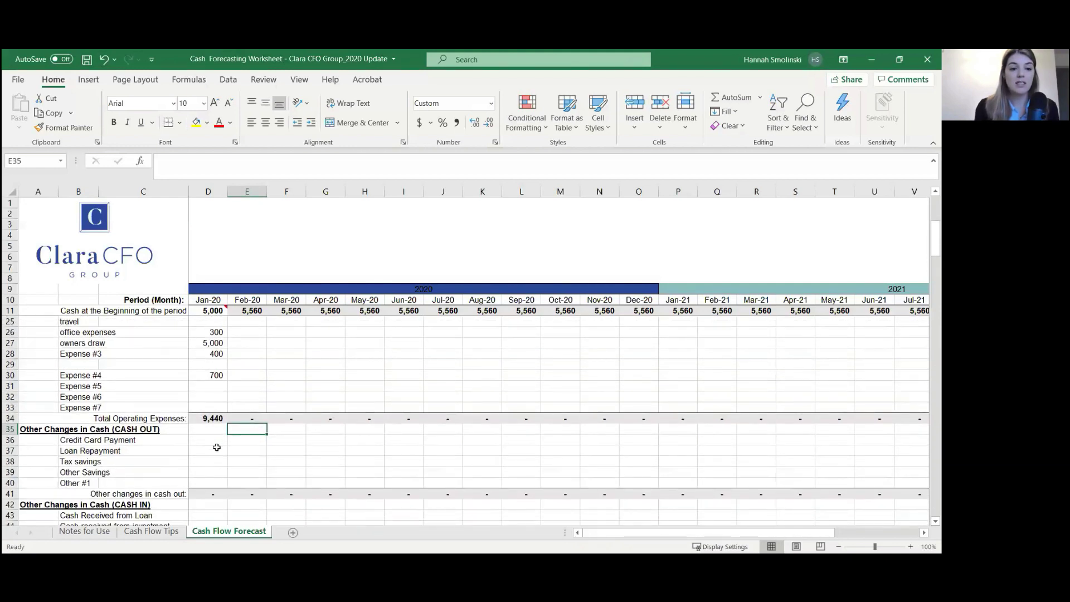
click(215, 449)
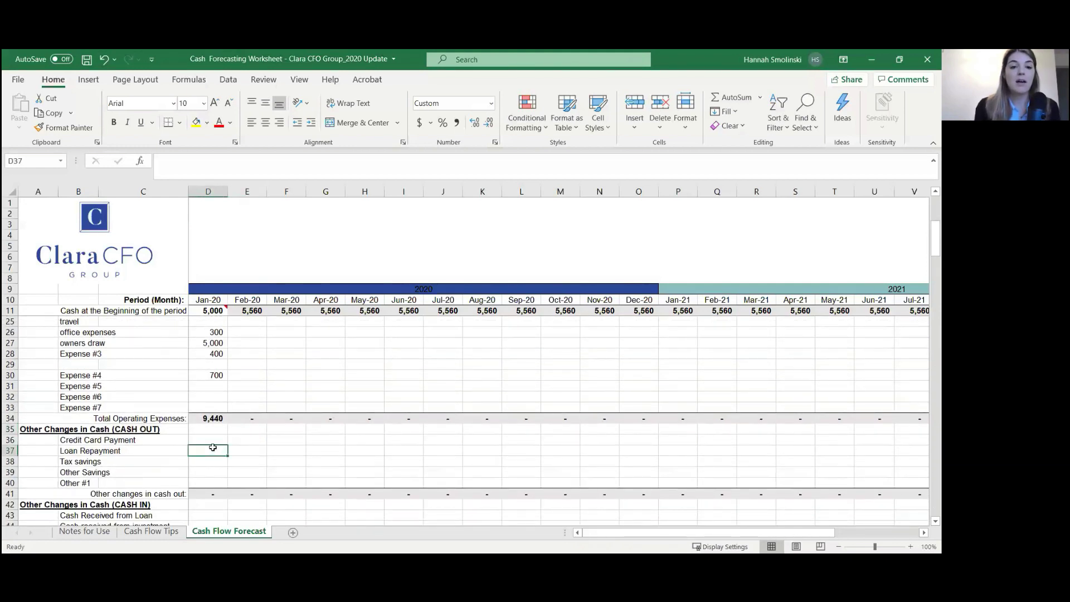
scroll(213, 448, down, 2)
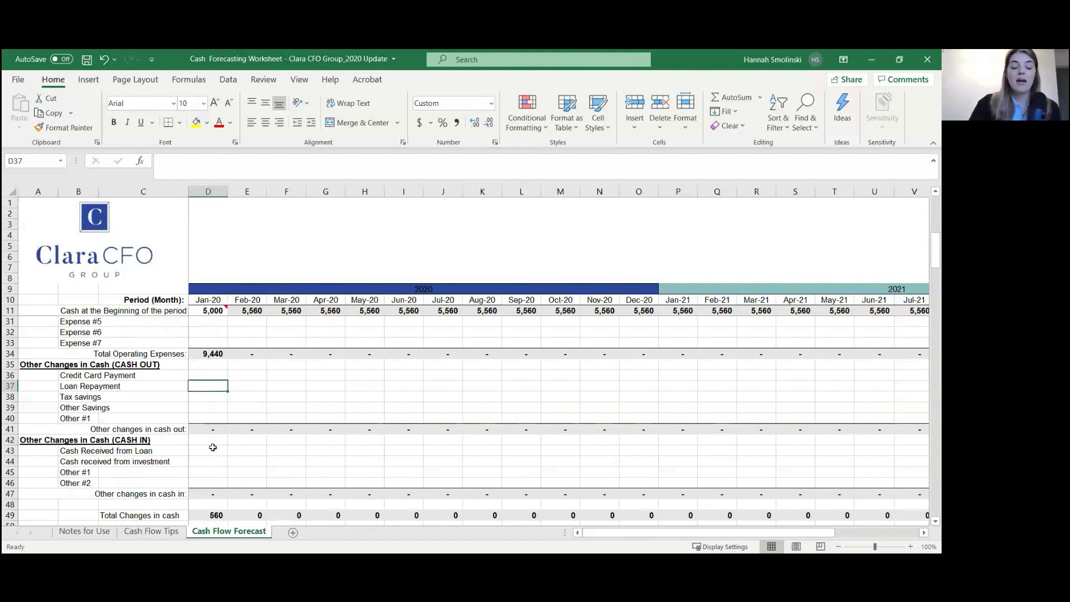
text(200)
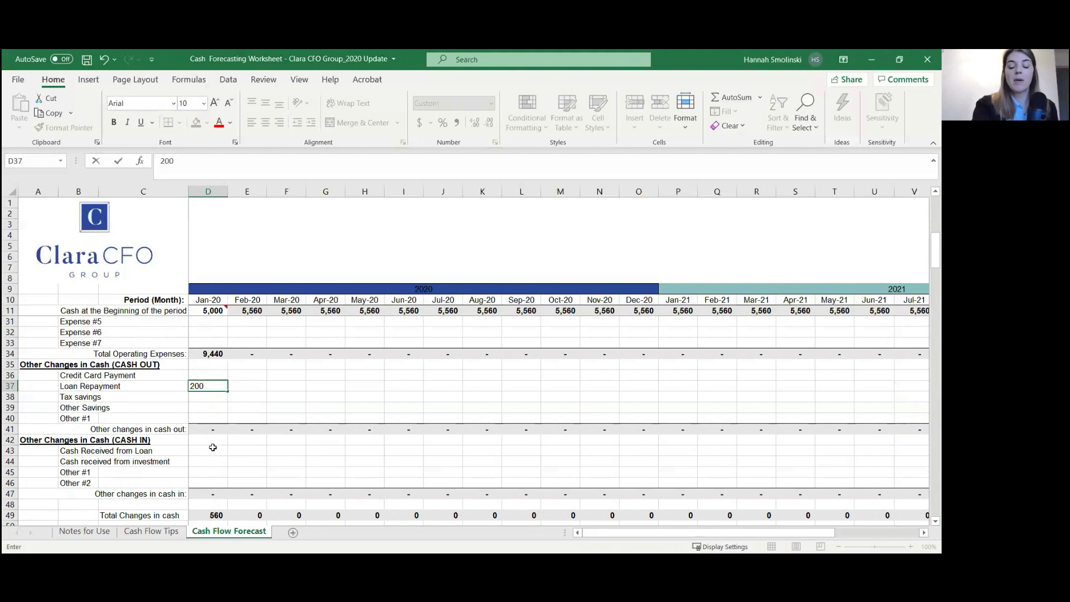
key(Return)
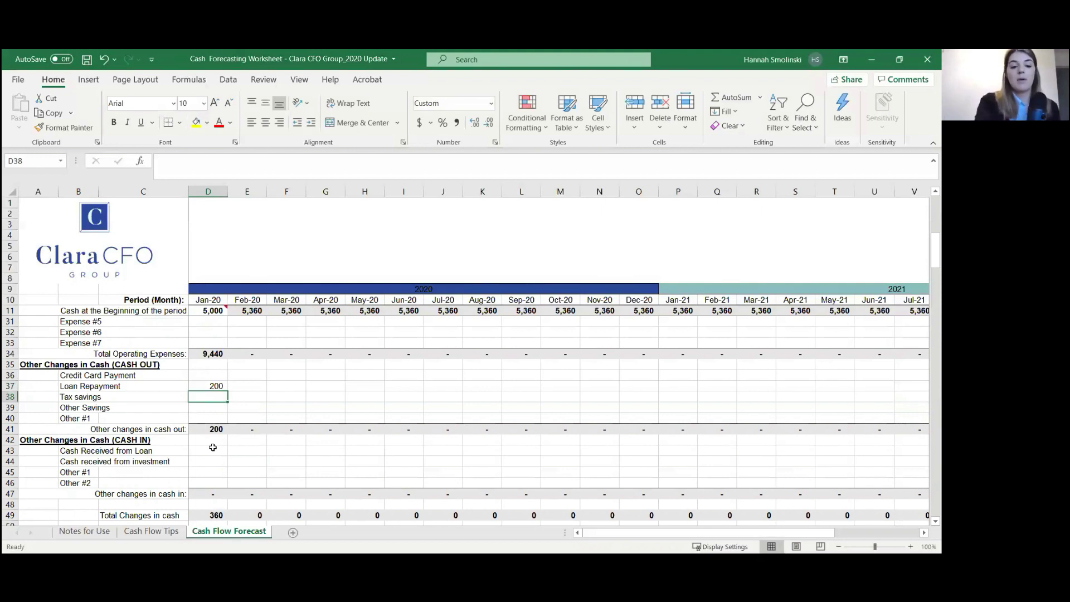
text(500)
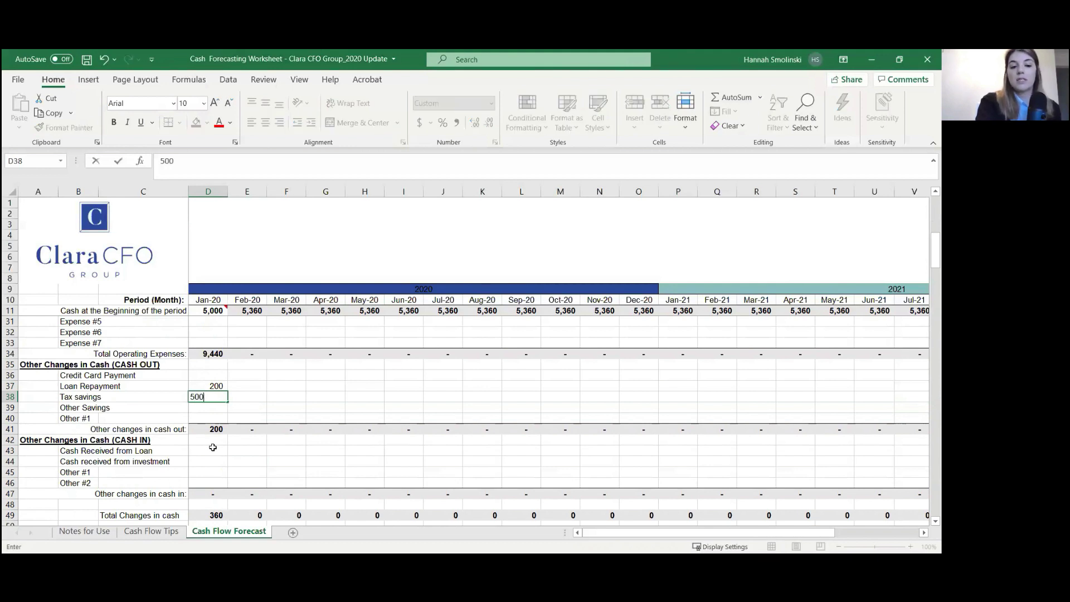
key(Return)
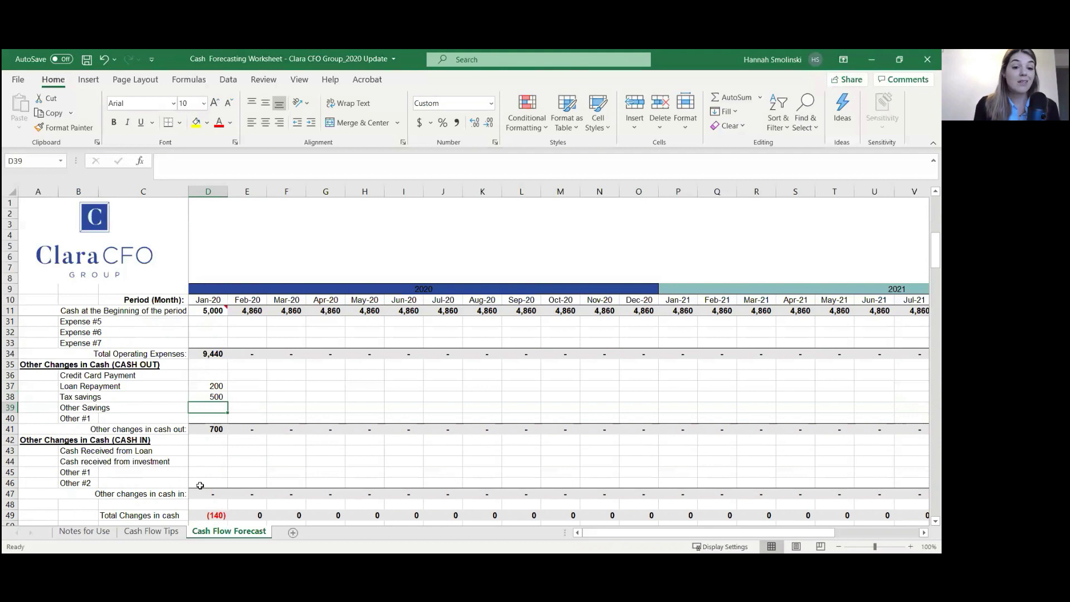
Step: Inspect the January 2020 Total Changes in cash formula to see which section totals it combines
scroll(202, 474, down, 1)
click(208, 485)
double_click(208, 484)
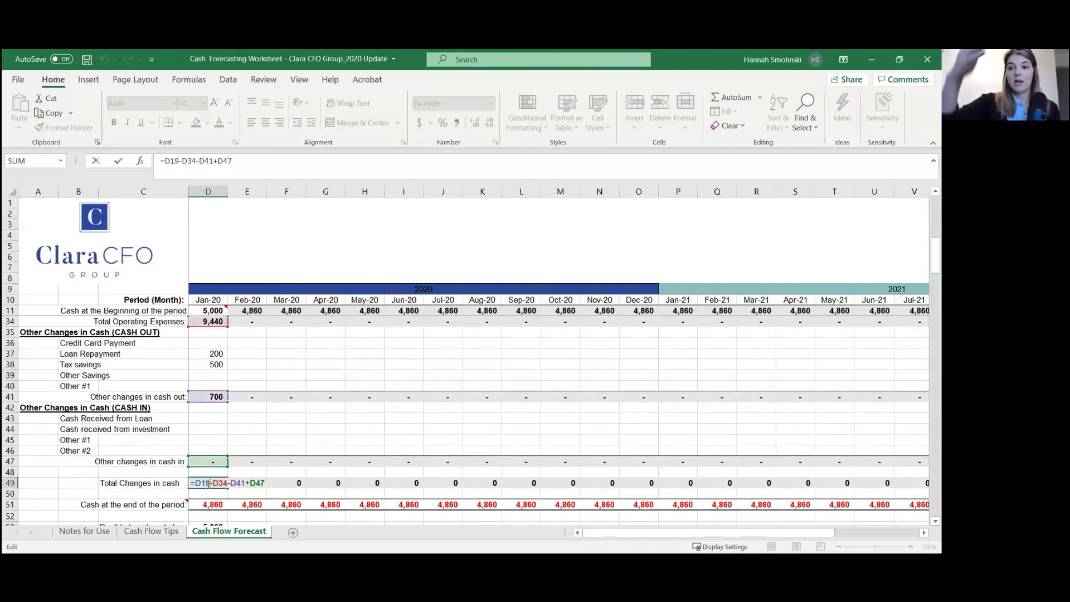
key(Return)
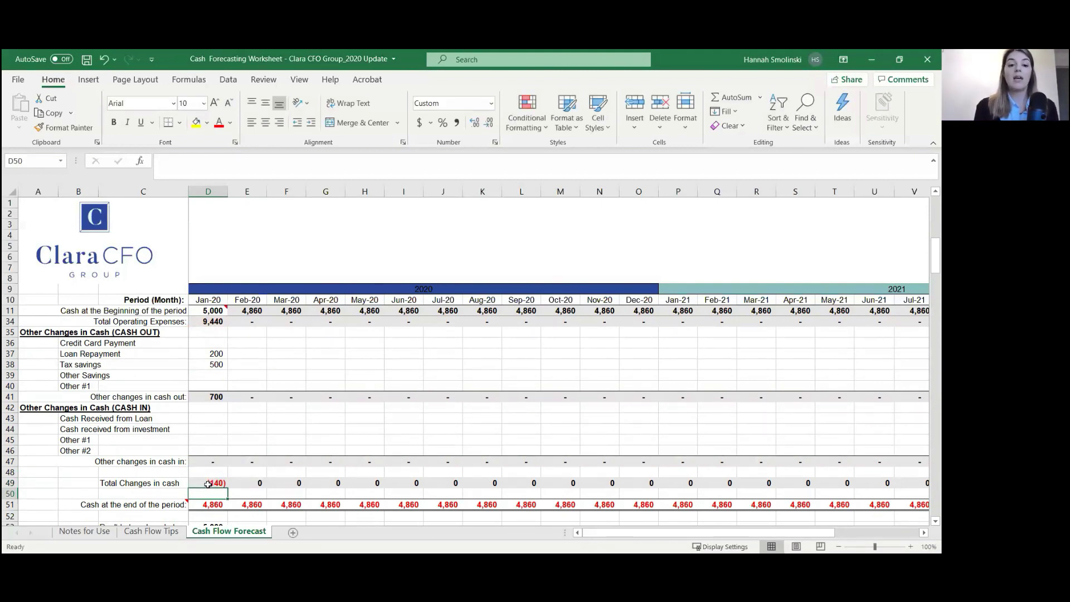
click(208, 485)
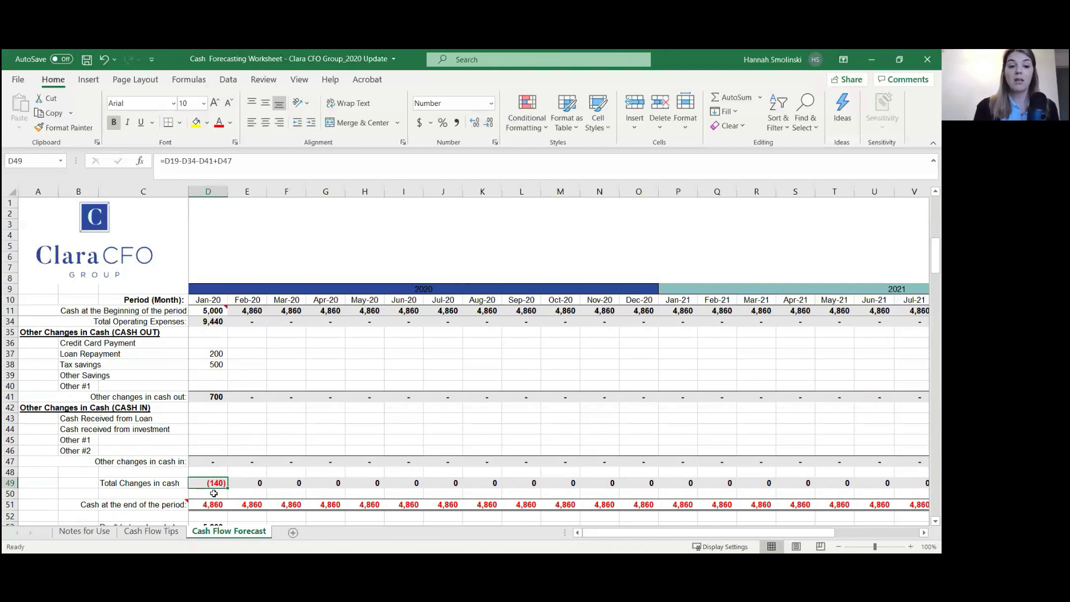
Step: Check the January 2020 formula for cash at the end of the period and the minimum cash threshold beneath it
scroll(214, 493, down, 2)
click(207, 439)
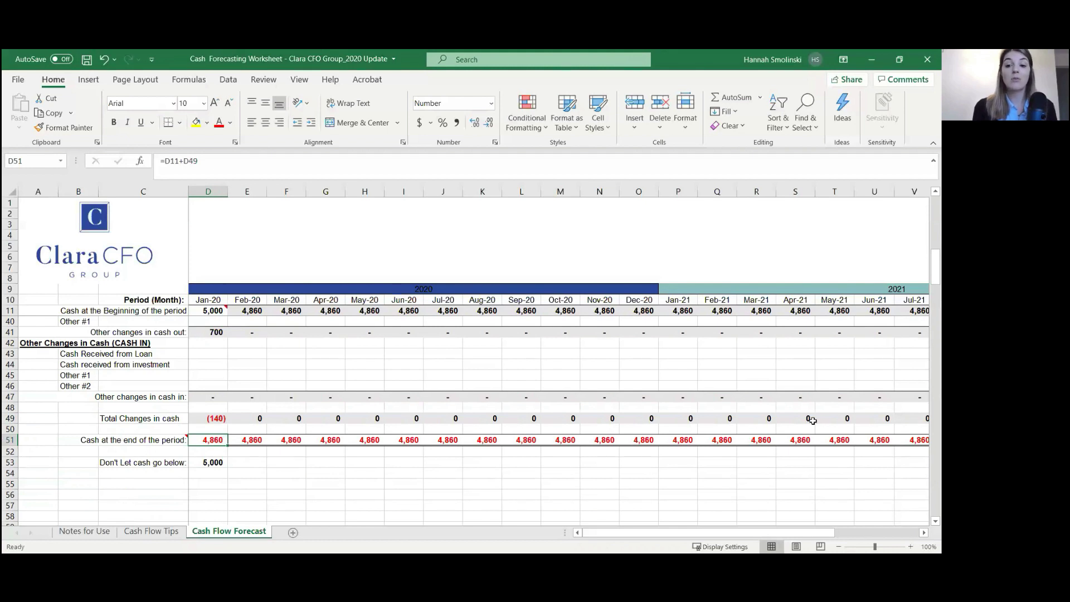
click(196, 464)
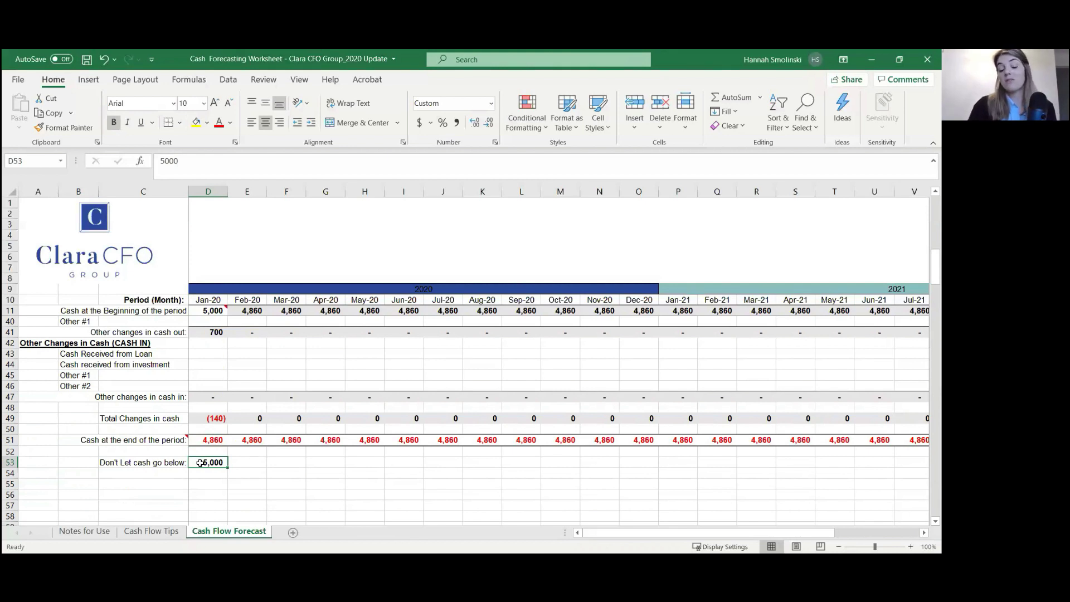
click(246, 465)
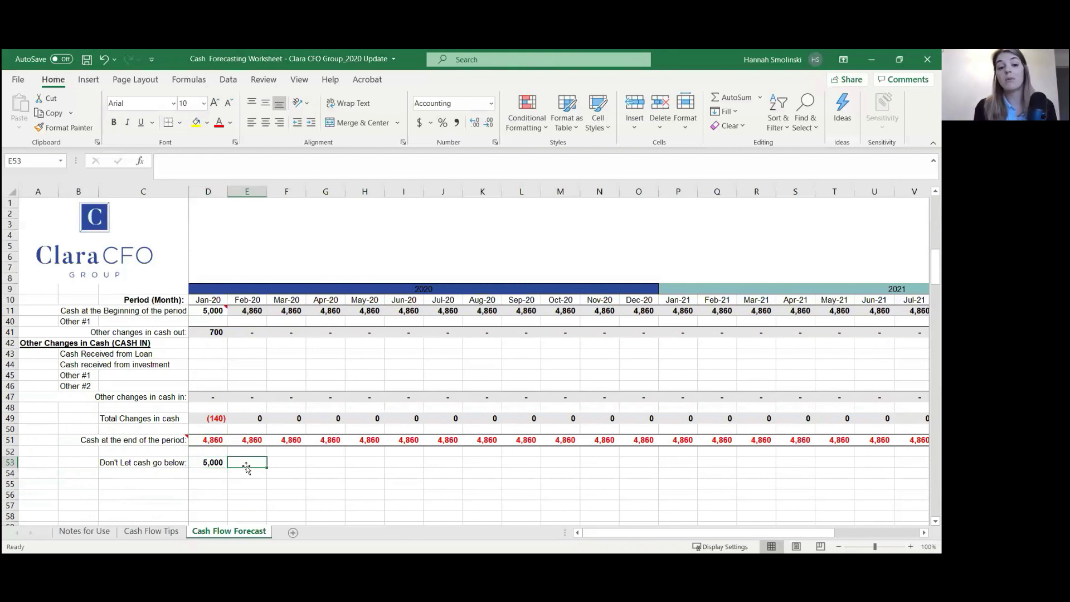
Step: Highlight the January 2020 expense amounts from Cost of Goods Sold through Expense #4, leaving out owners draw
scroll(246, 466, up, 9)
scroll(221, 424, down, 2)
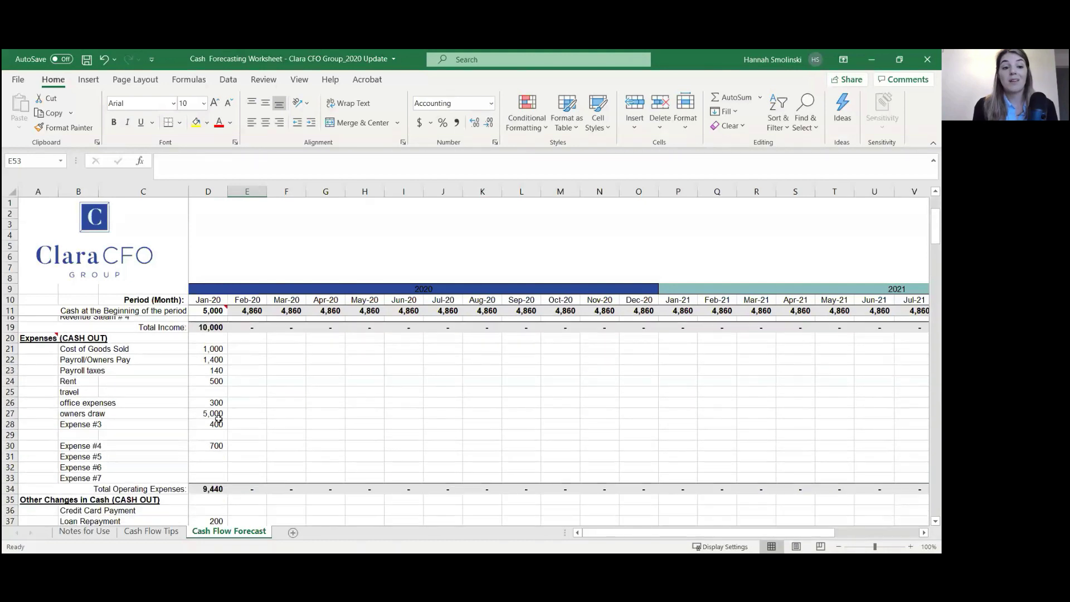
drag(205, 342, 215, 440)
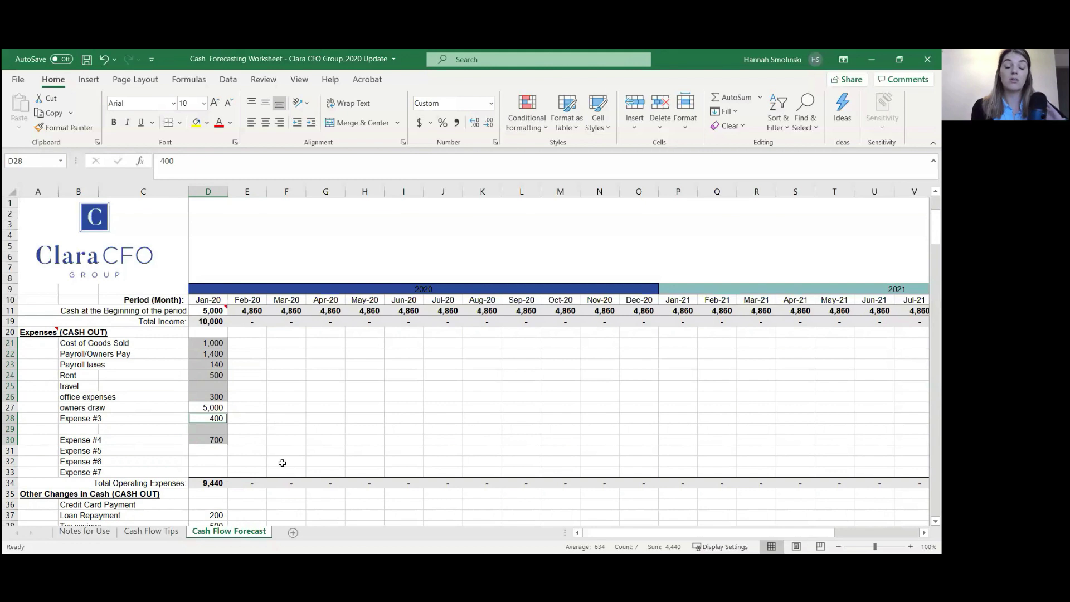
click(244, 410)
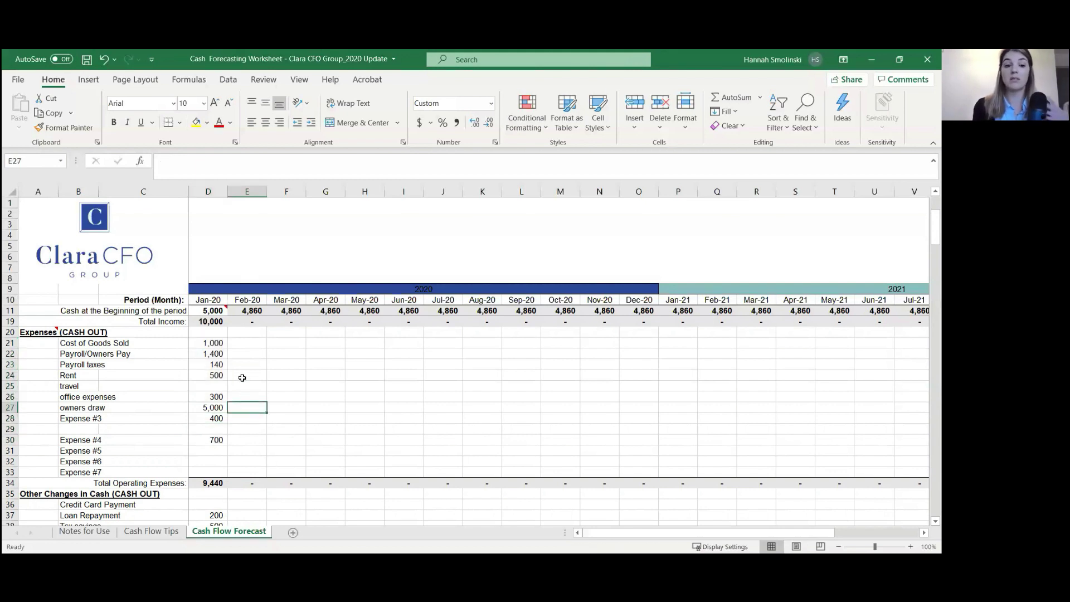
Step: Review the January 2020 column from income to the cash totals and examine the cash at the end of the period
scroll(247, 382, down, 3)
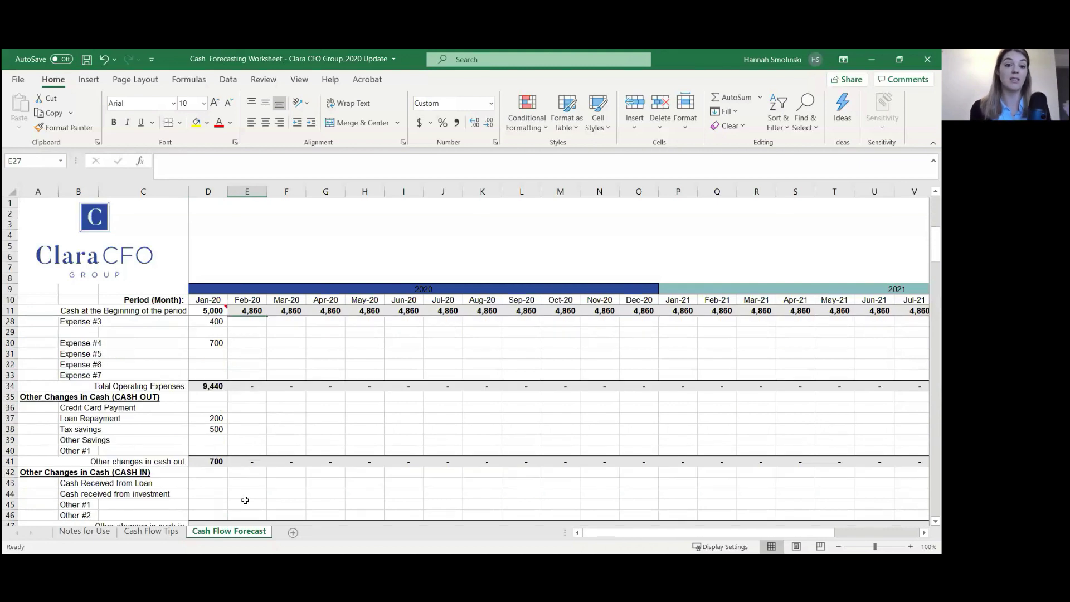
scroll(233, 479, down, 3)
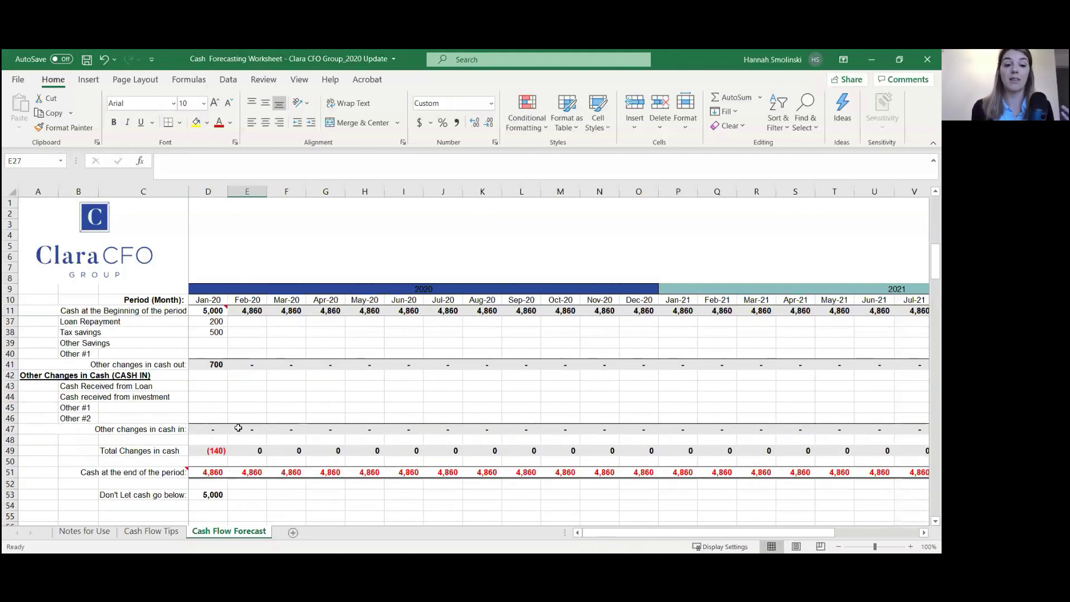
scroll(285, 419, up, 4)
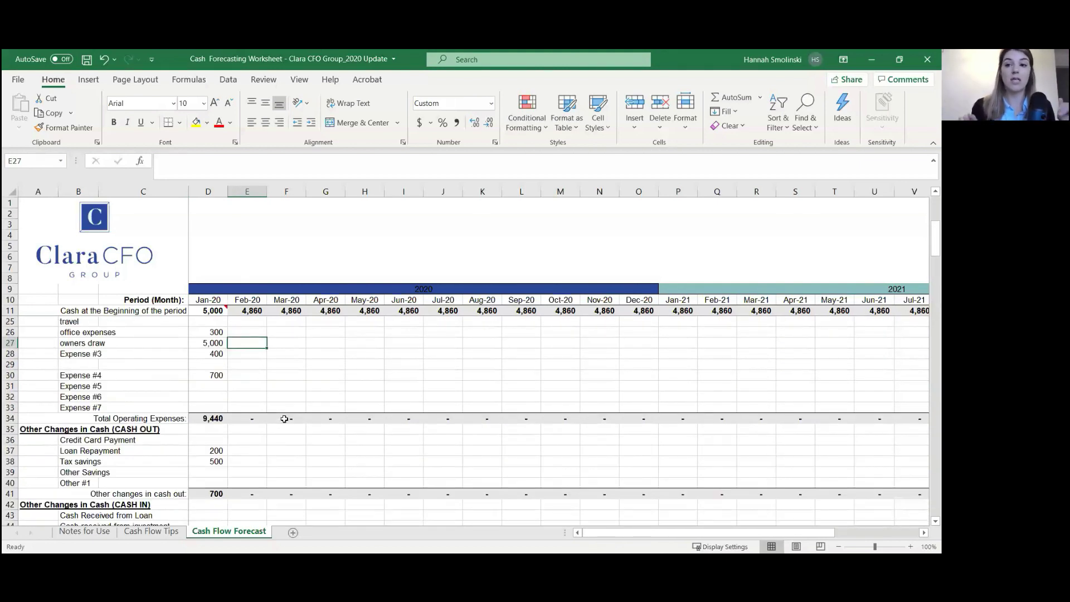
scroll(284, 419, up, 4)
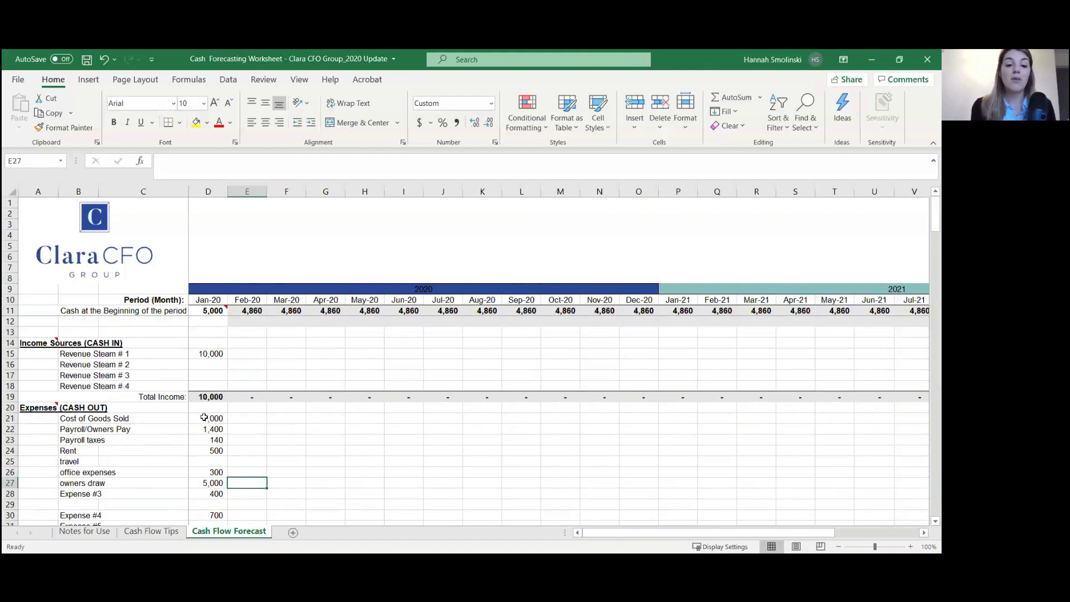
scroll(208, 371, down, 2)
scroll(208, 451, down, 8)
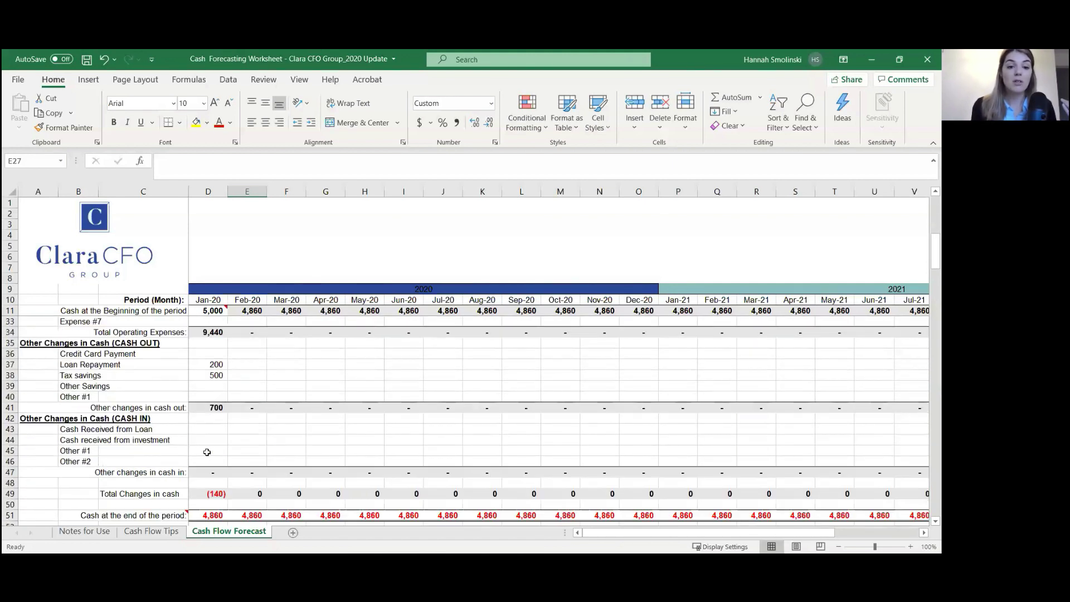
click(200, 419)
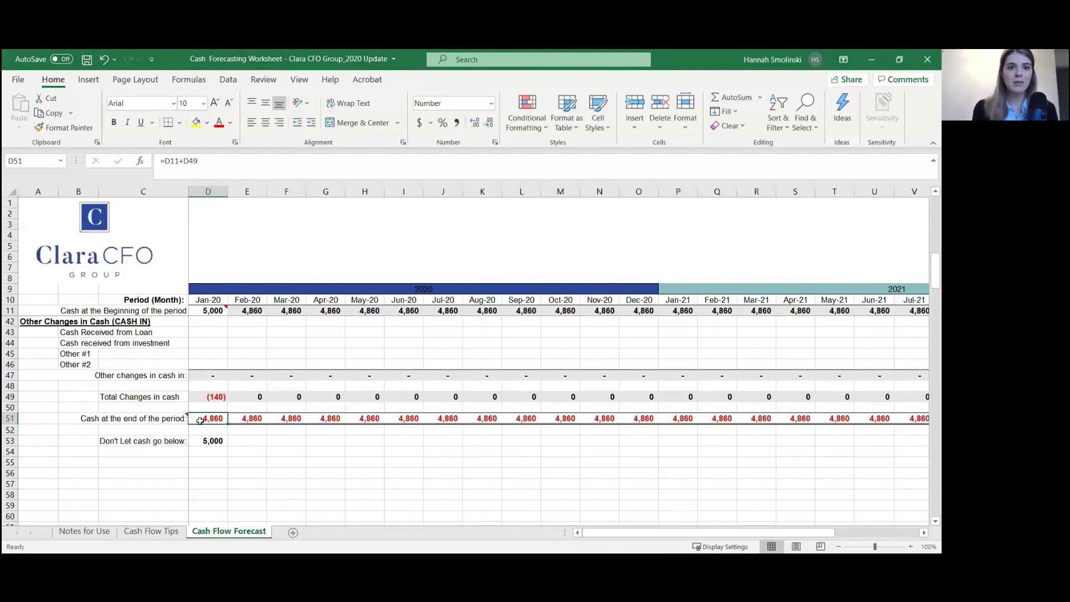
Step: Set the January 2020 owners draw to 8000
scroll(200, 421, up, 10)
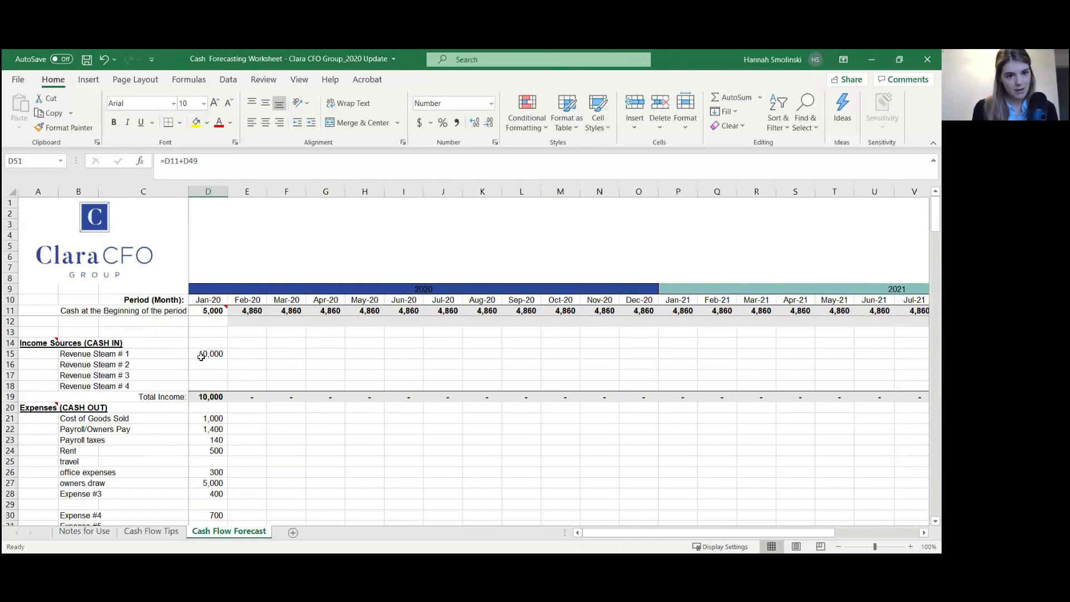
scroll(212, 411, down, 2)
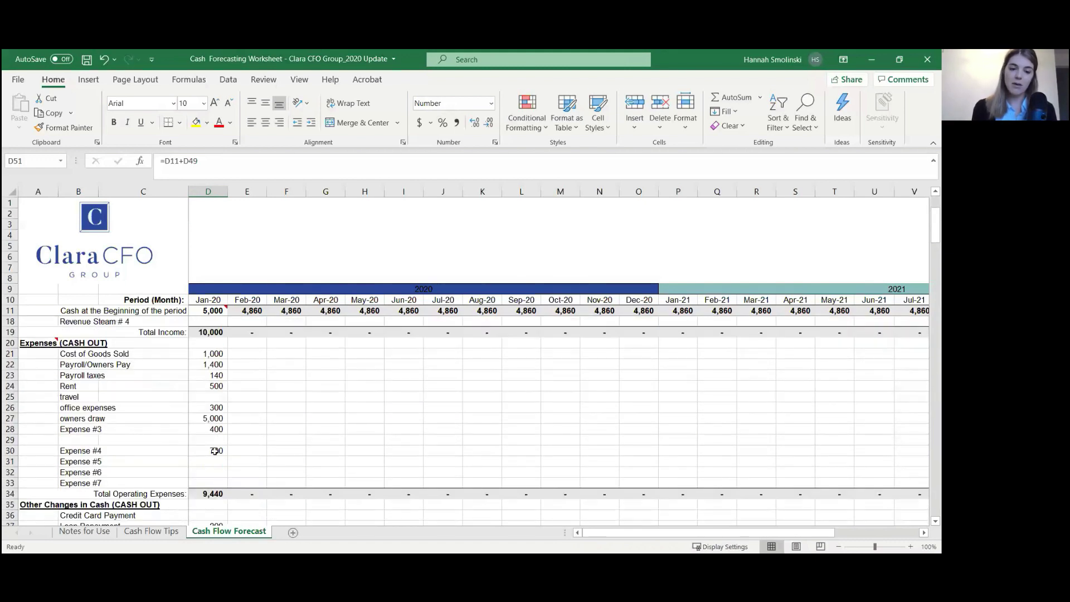
scroll(212, 468, down, 2)
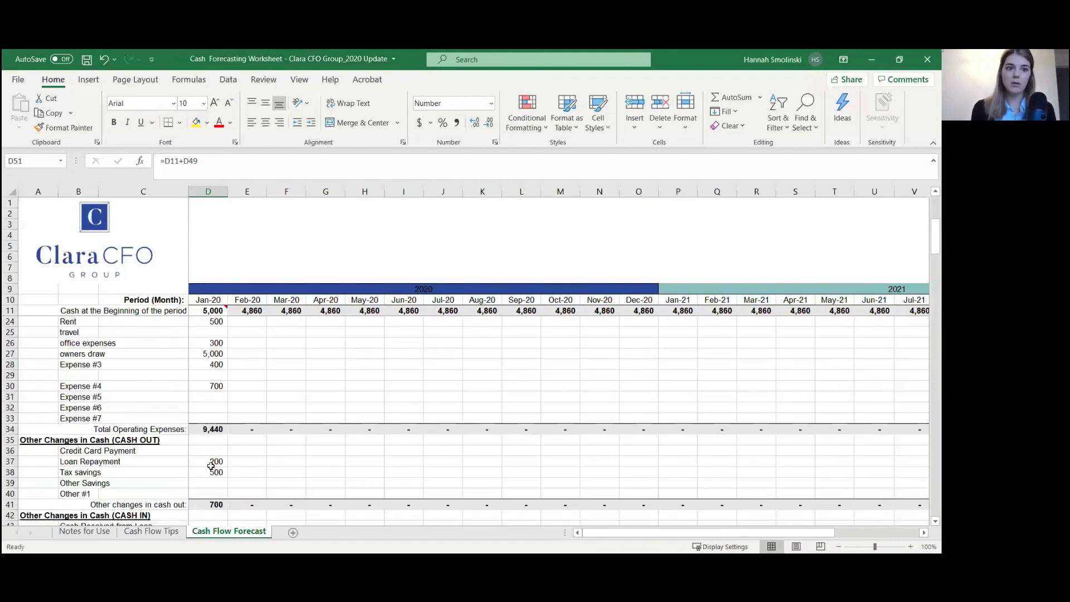
scroll(211, 466, down, 1)
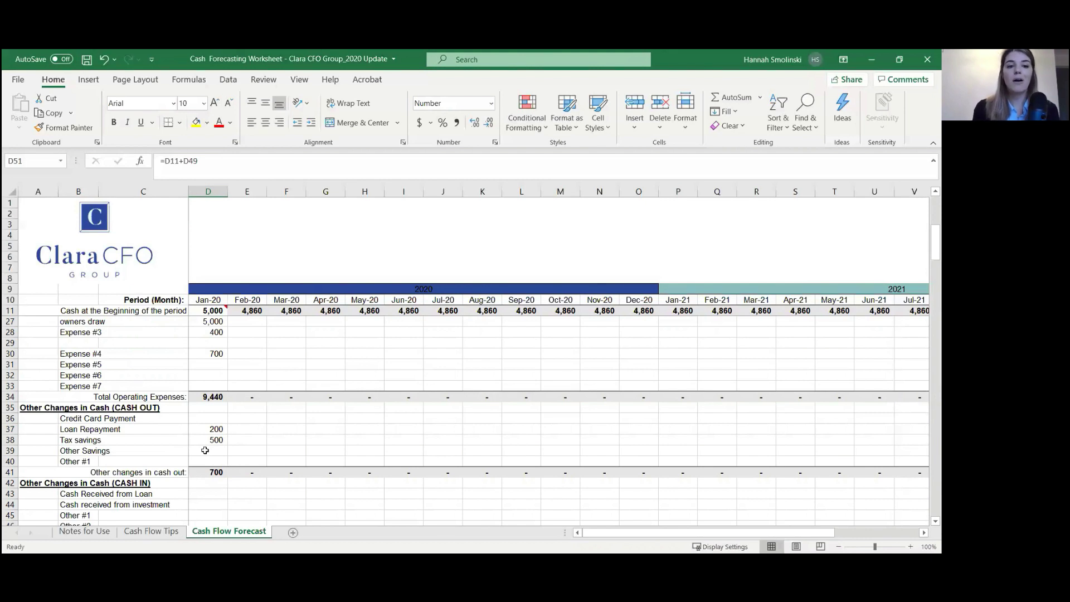
scroll(206, 451, up, 1)
click(209, 362)
click(221, 351)
text(8000)
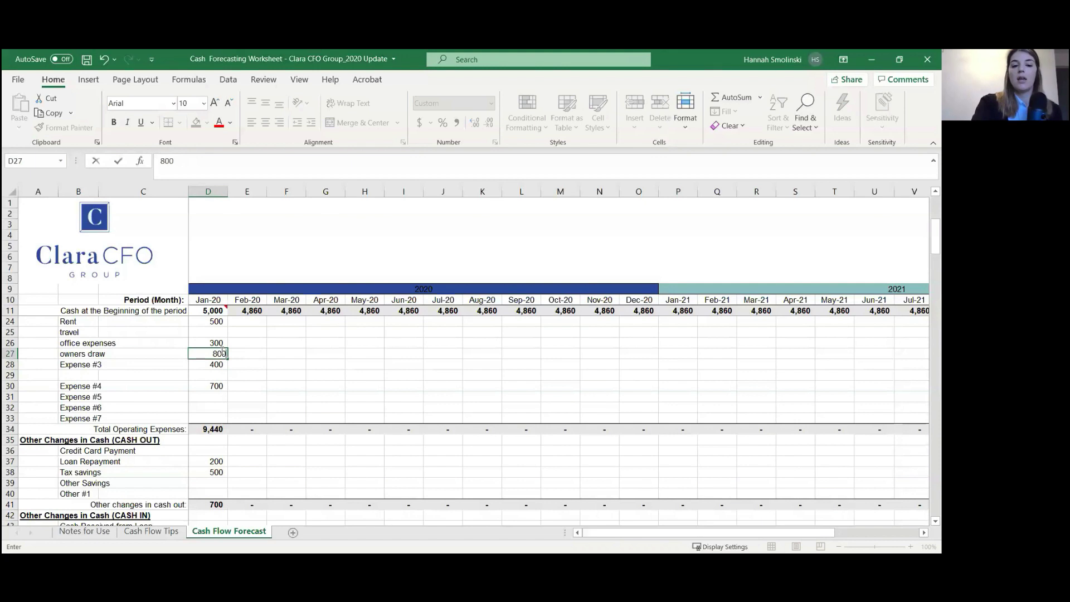
key(Return)
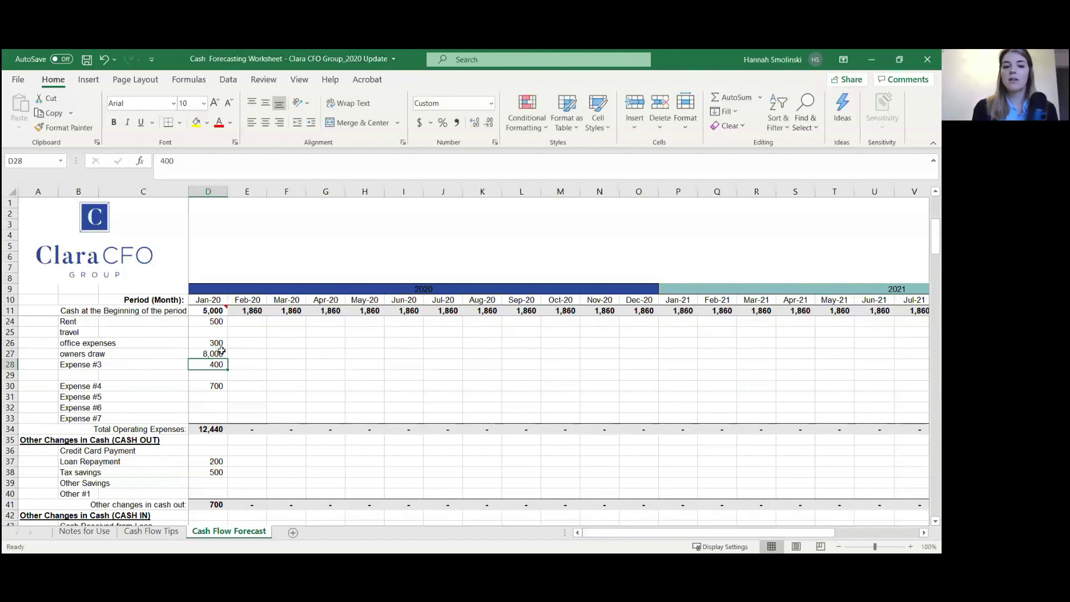
Step: Compare the January 2020 cash at the end of the period with the minimum cash threshold
scroll(228, 386, down, 2)
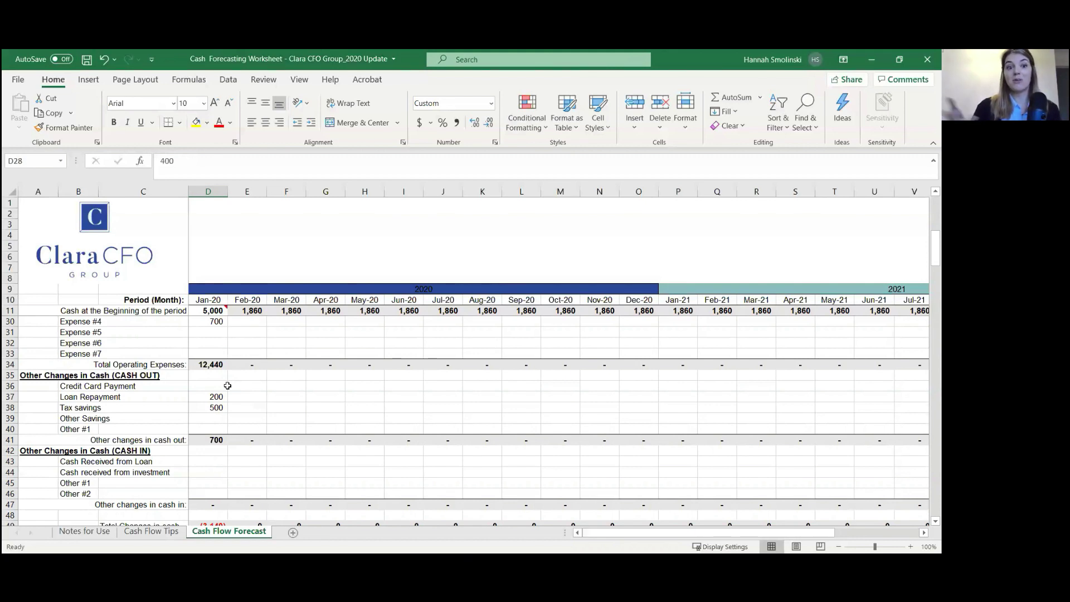
scroll(227, 386, down, 3)
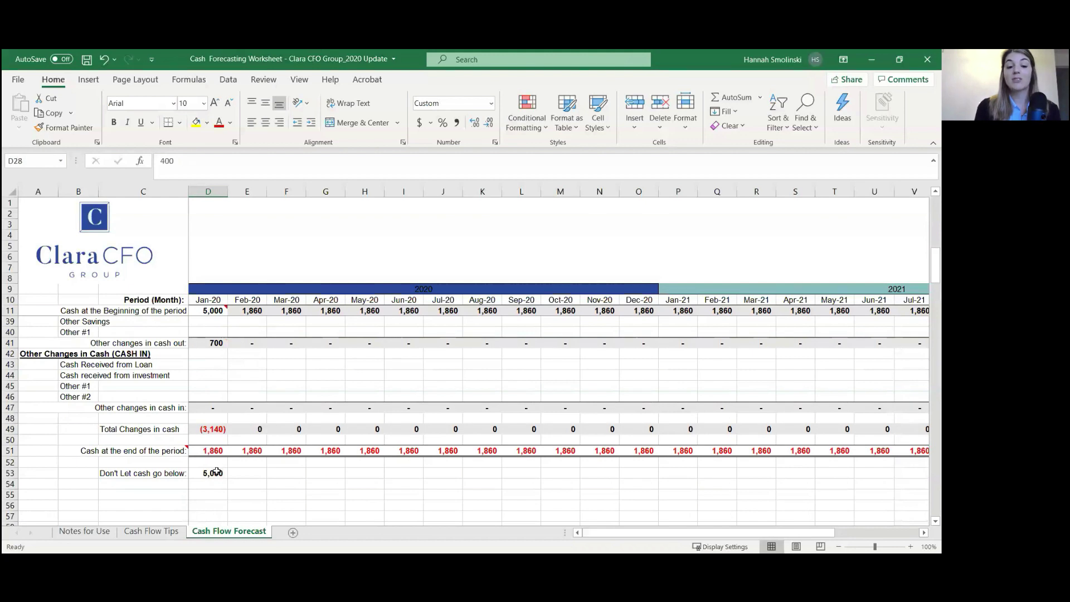
mouse_move(187, 446)
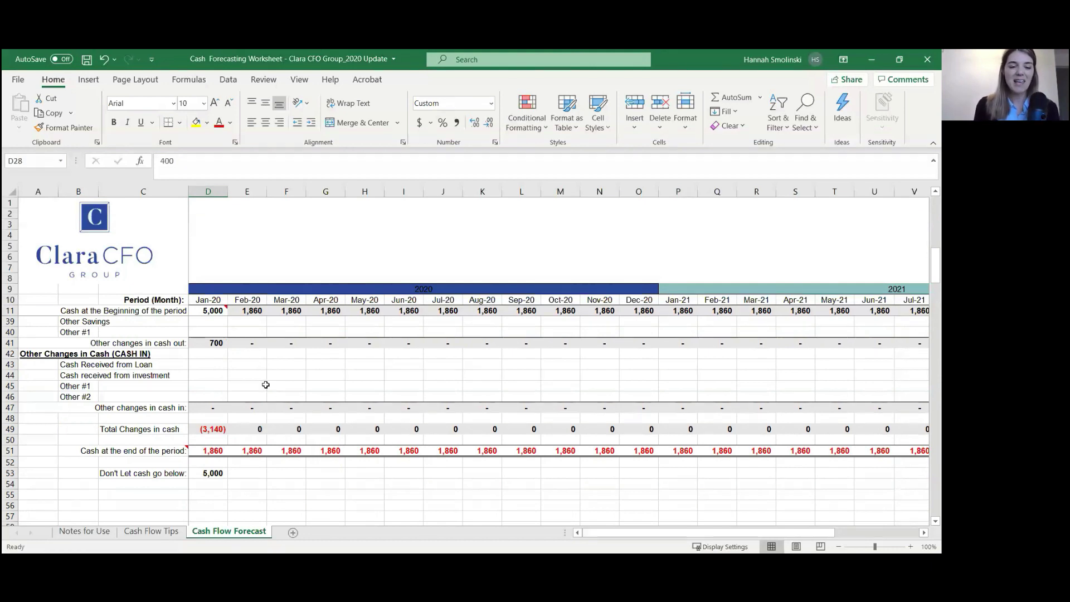
Step: Fill the January 2020 column from Revenue Stream #1 through other changes in cash out into February 2020
scroll(267, 387, up, 4)
scroll(267, 386, up, 3)
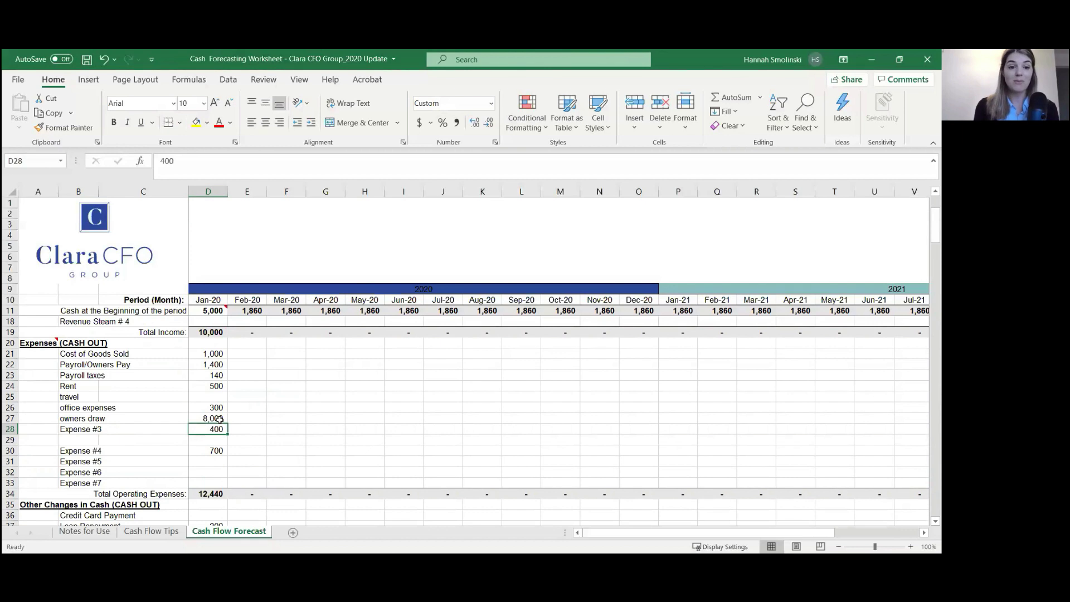
scroll(245, 406, up, 2)
drag(214, 355, 212, 504)
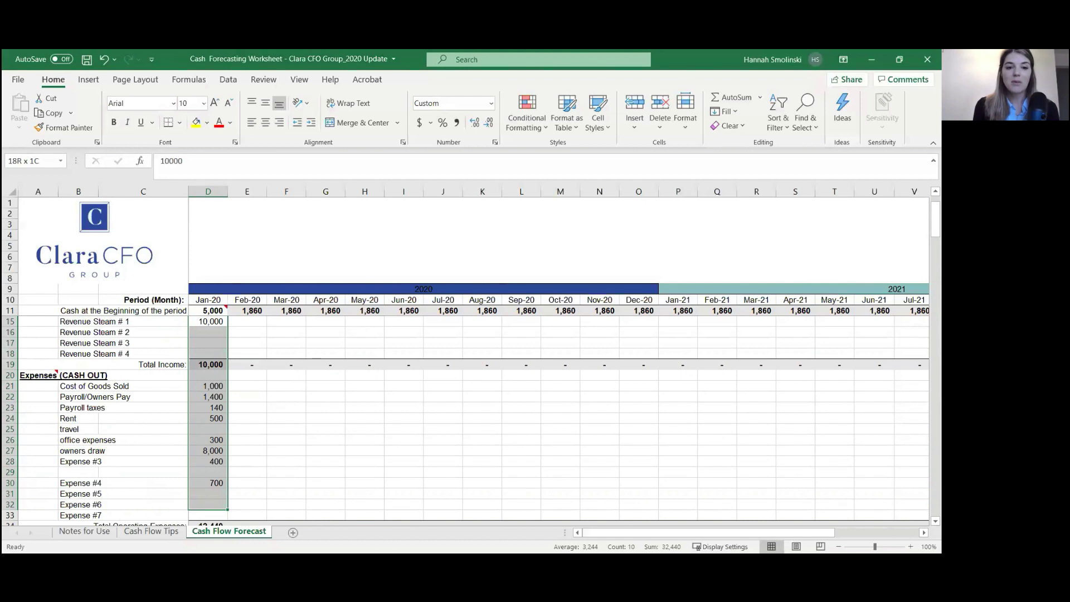
scroll(245, 406, down, 8)
shift+click(213, 343)
drag(227, 347, 275, 349)
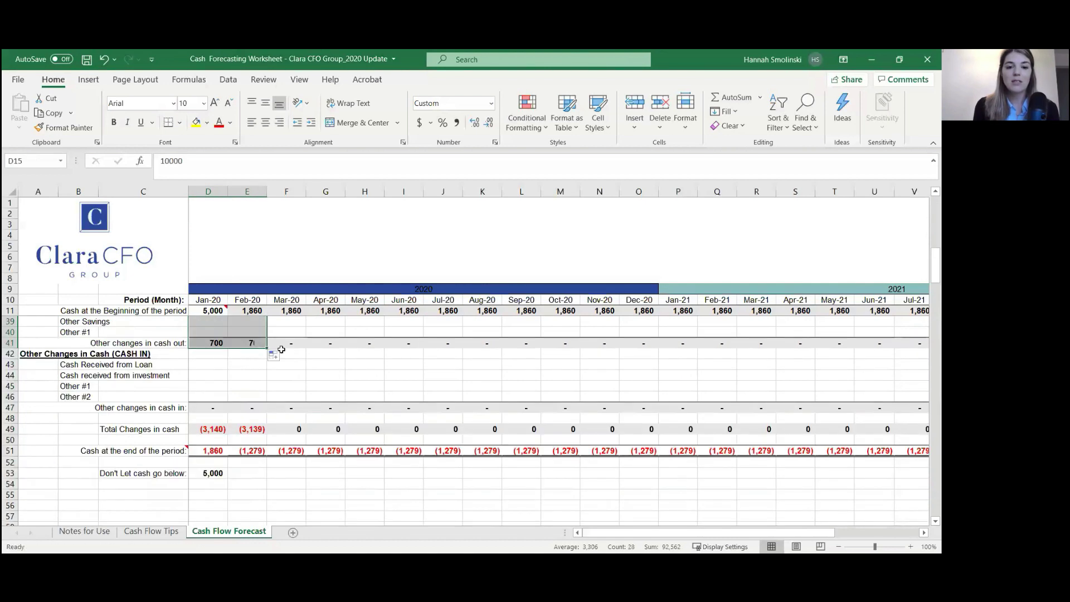
Step: Set the February 2020 owners draw to 2000
scroll(271, 356, up, 6)
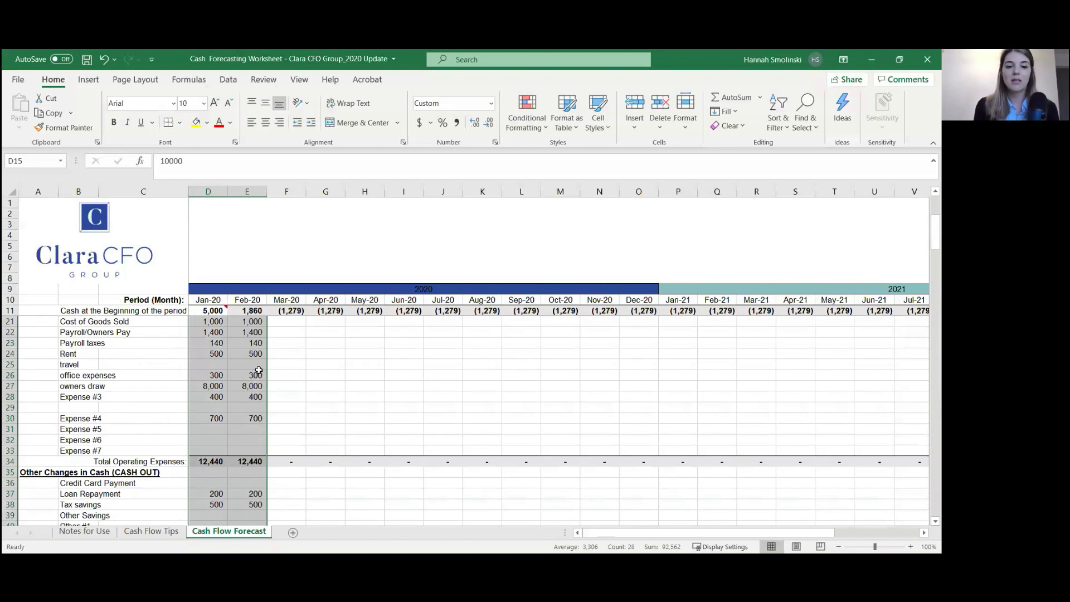
click(255, 382)
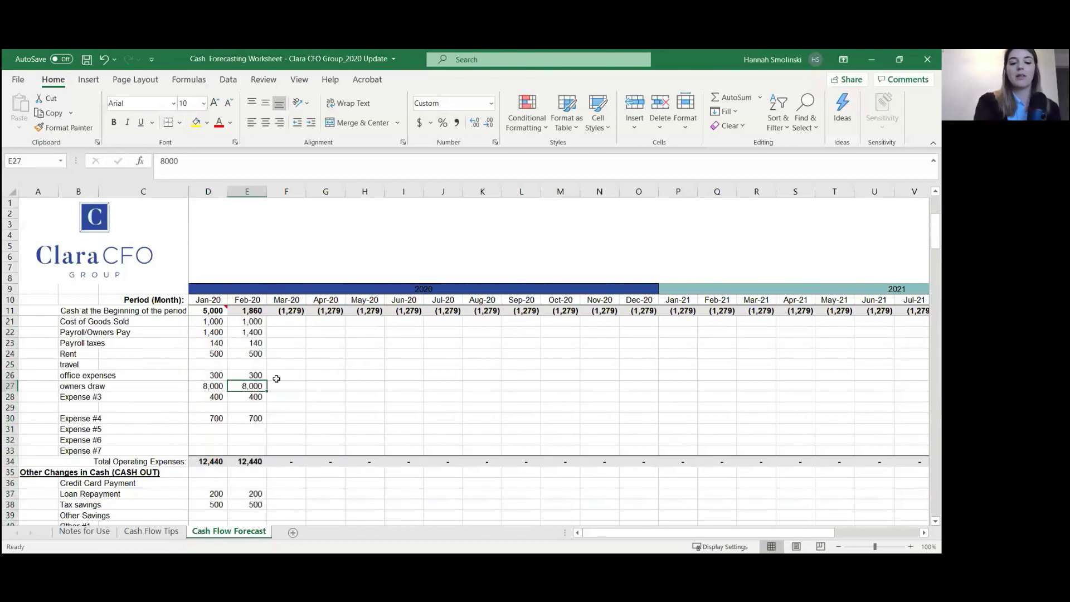
text(200)
key(Return)
key(Up)
text(2000)
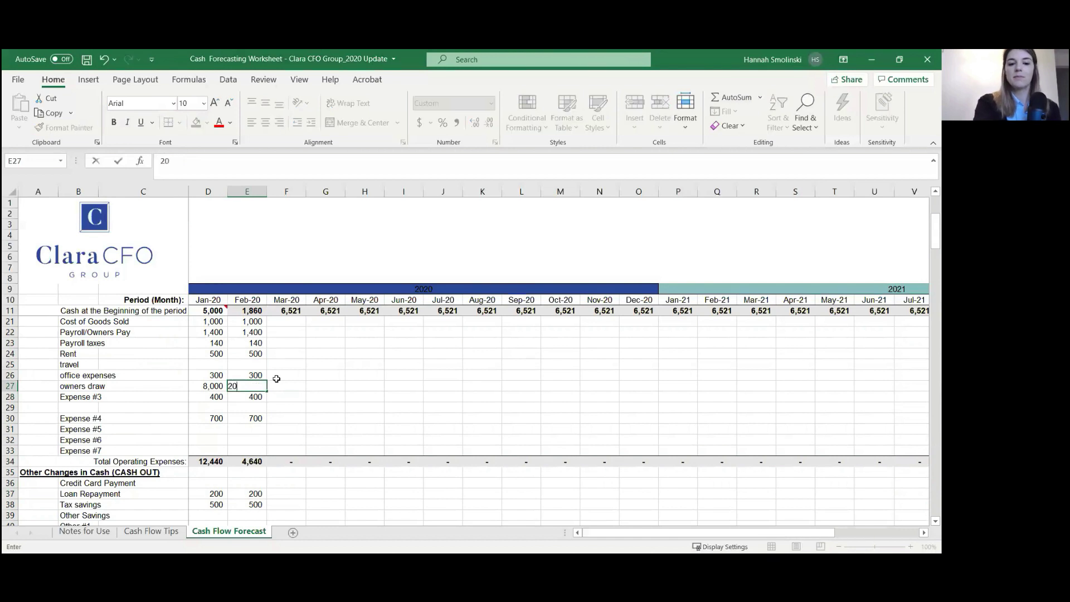
key(Return)
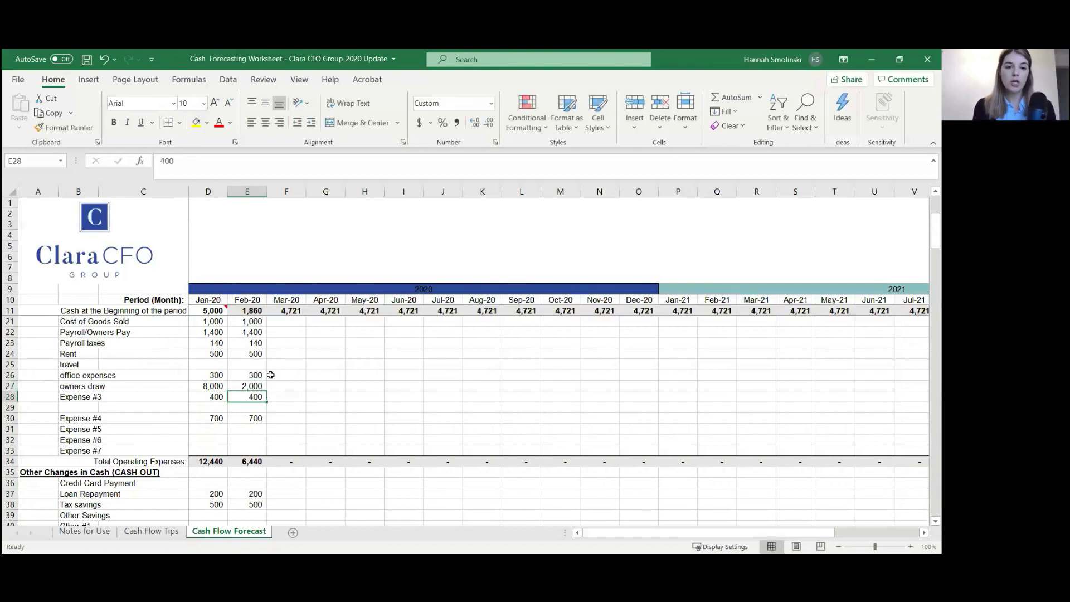
Step: Examine the February 2020 total changes in cash and cash at the end of the period
scroll(277, 378, up, 3)
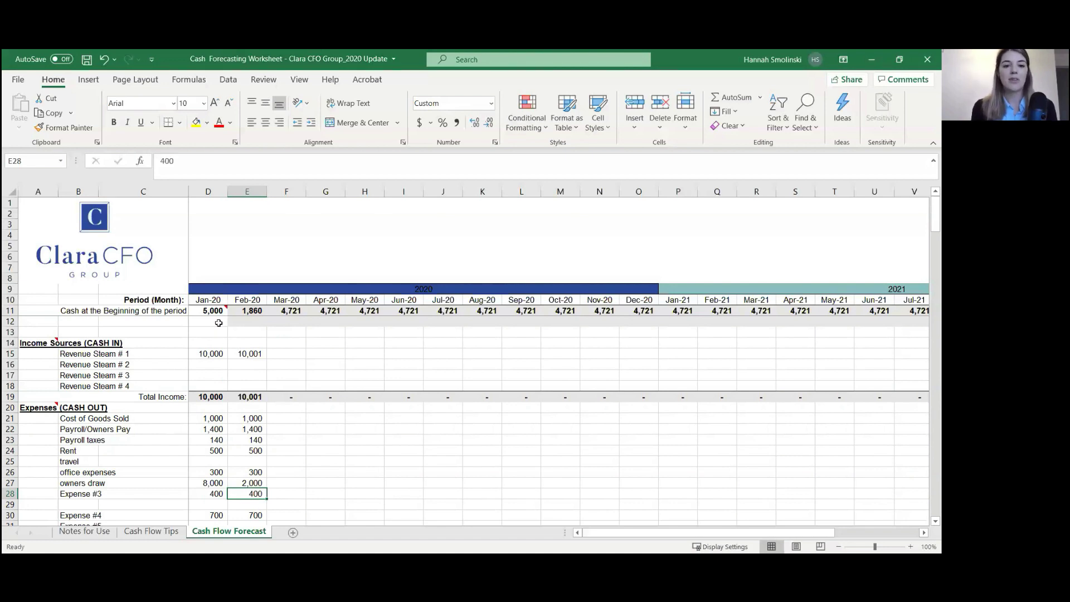
scroll(279, 451, down, 8)
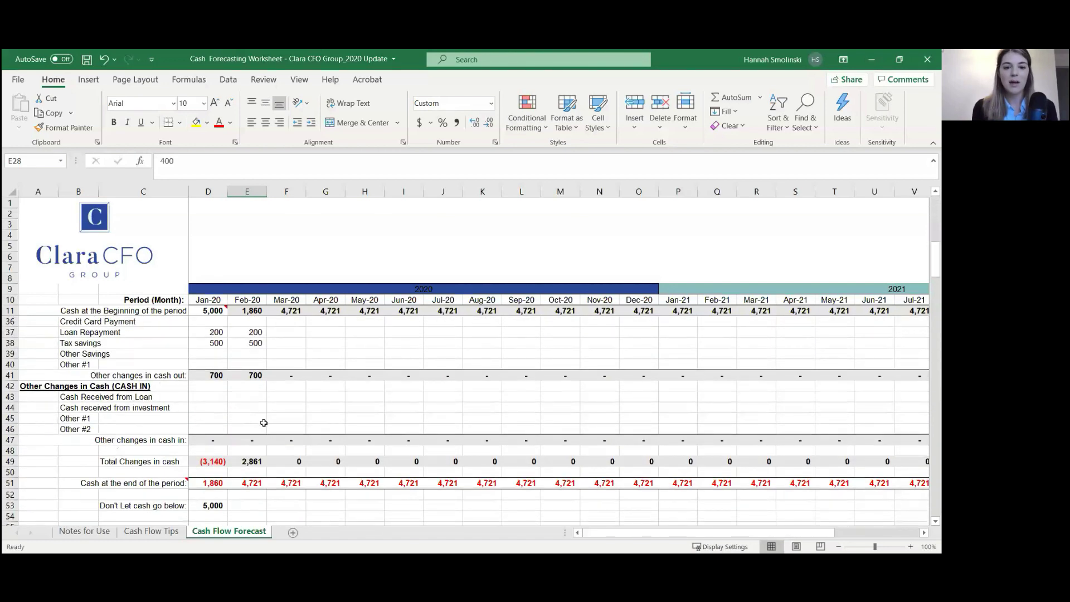
scroll(245, 490, down, 2)
click(254, 397)
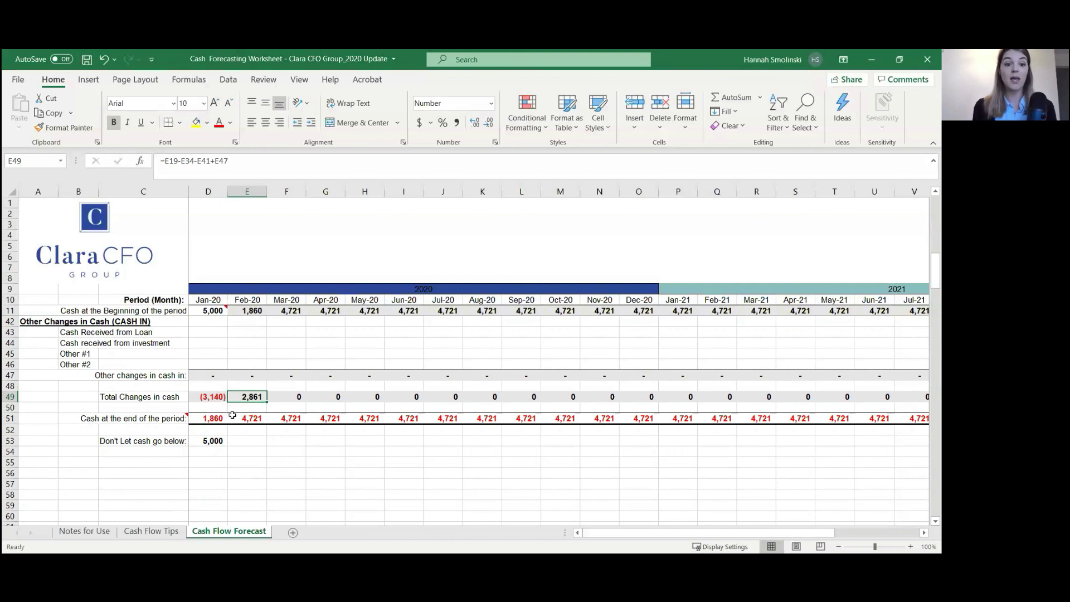
click(248, 419)
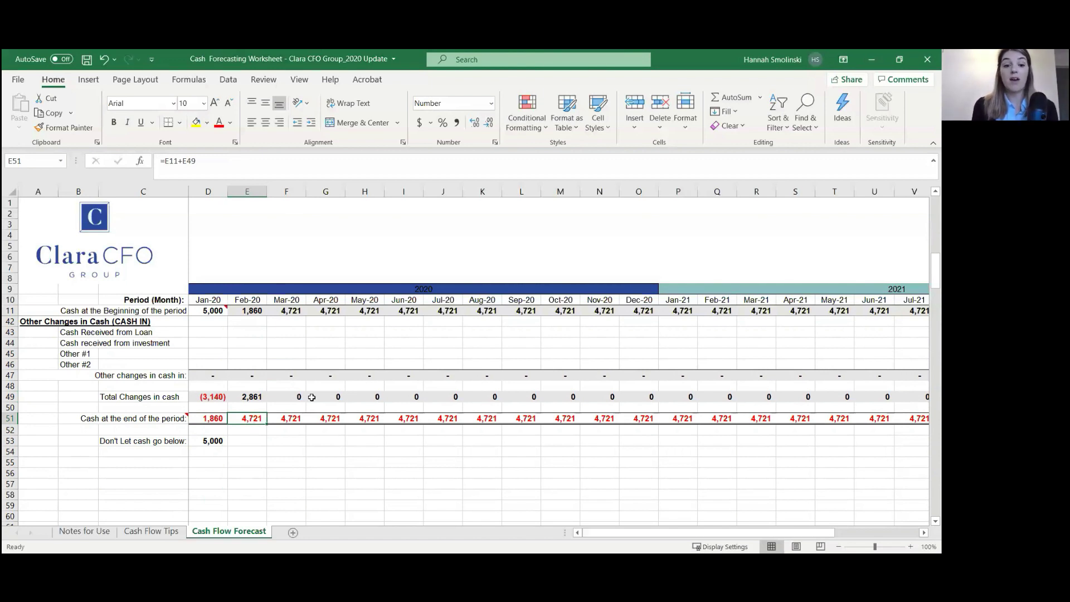
Step: Set the March 2020 income for Revenue Stream #1 to 12000
scroll(311, 397, up, 10)
scroll(312, 396, up, 1)
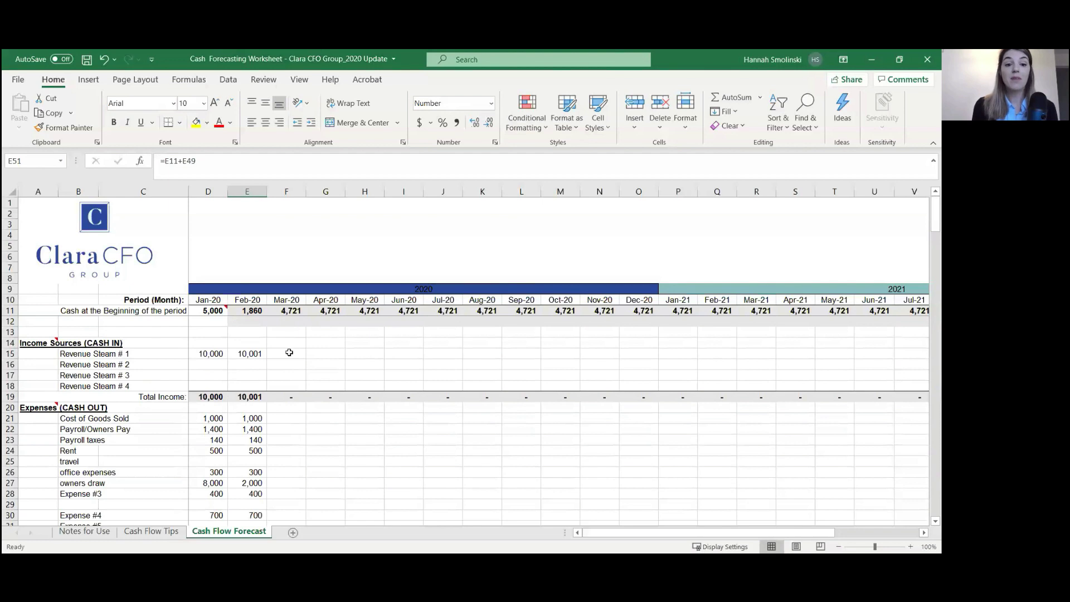
click(290, 353)
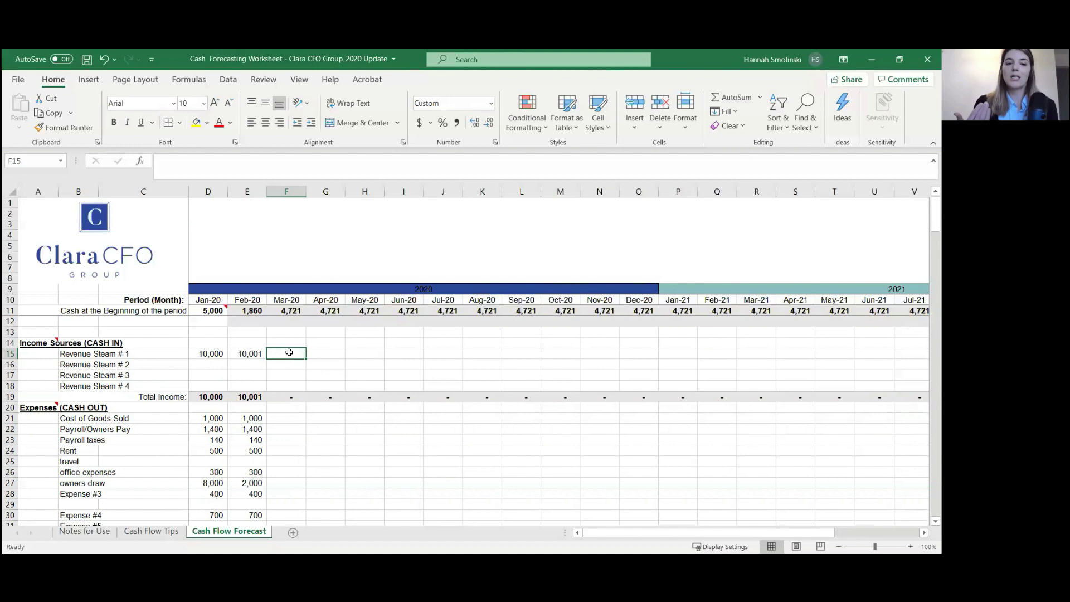
text(12000)
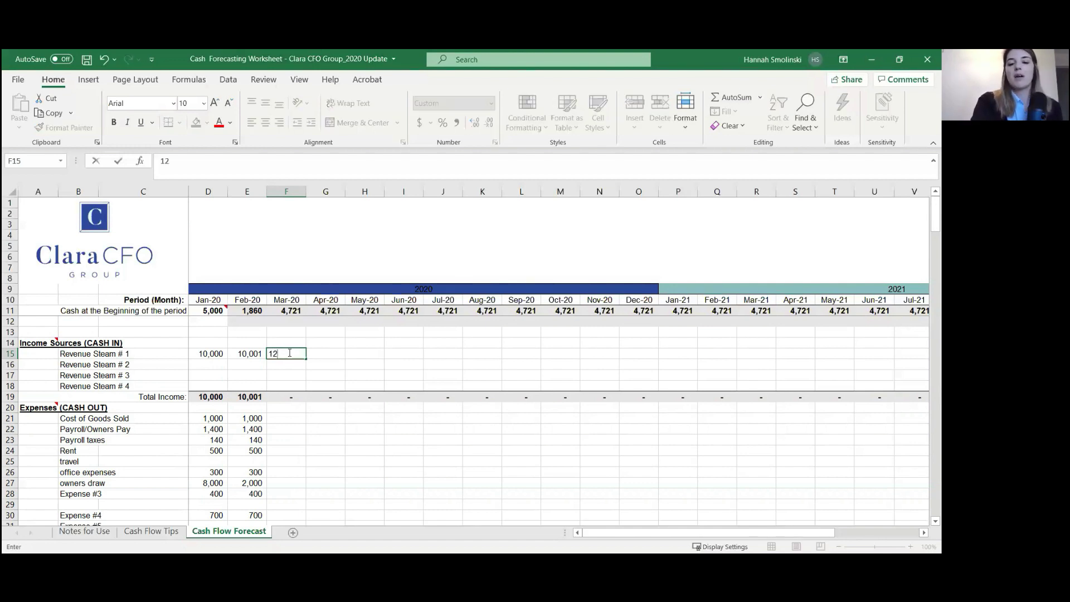
key(Return)
Step: Calculate March 2020 Cost of Goods Sold with =F15*0.1 and fill the formula across through July 2021
key(Down)
key(Down)
key(Down)
key(Down)
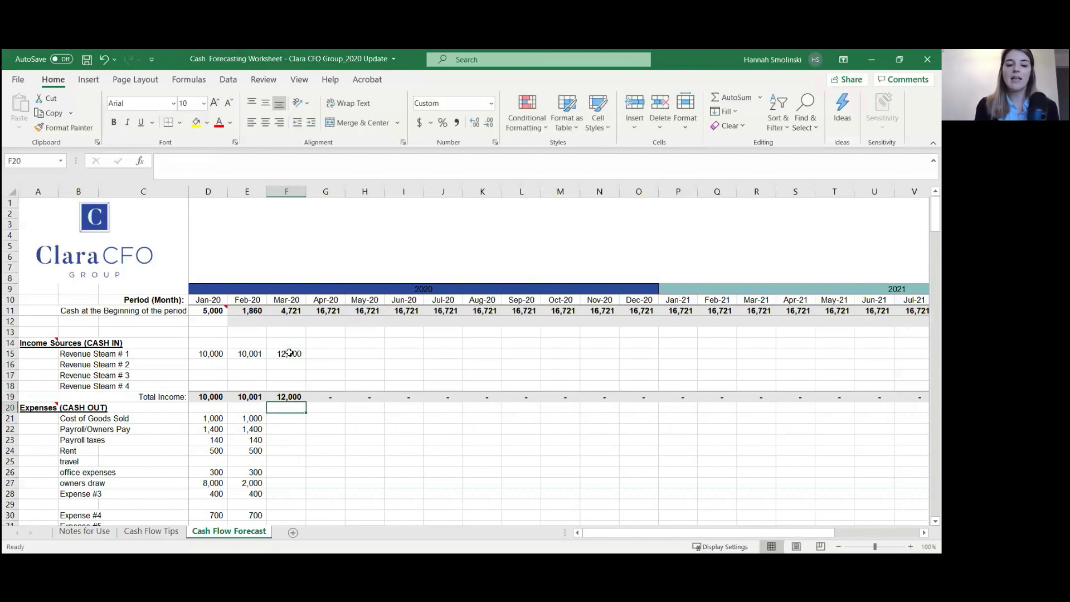
click(253, 417)
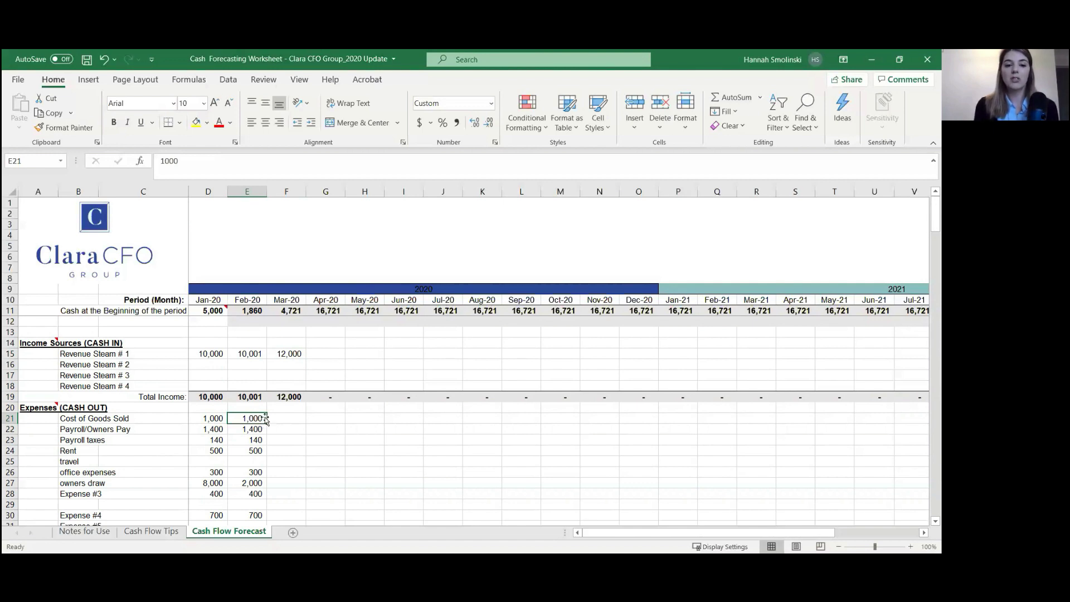
click(283, 419)
text(=)
key(Up)
key(Up)
key(Up)
key(Up)
key(Up)
key(Up)
text(*)
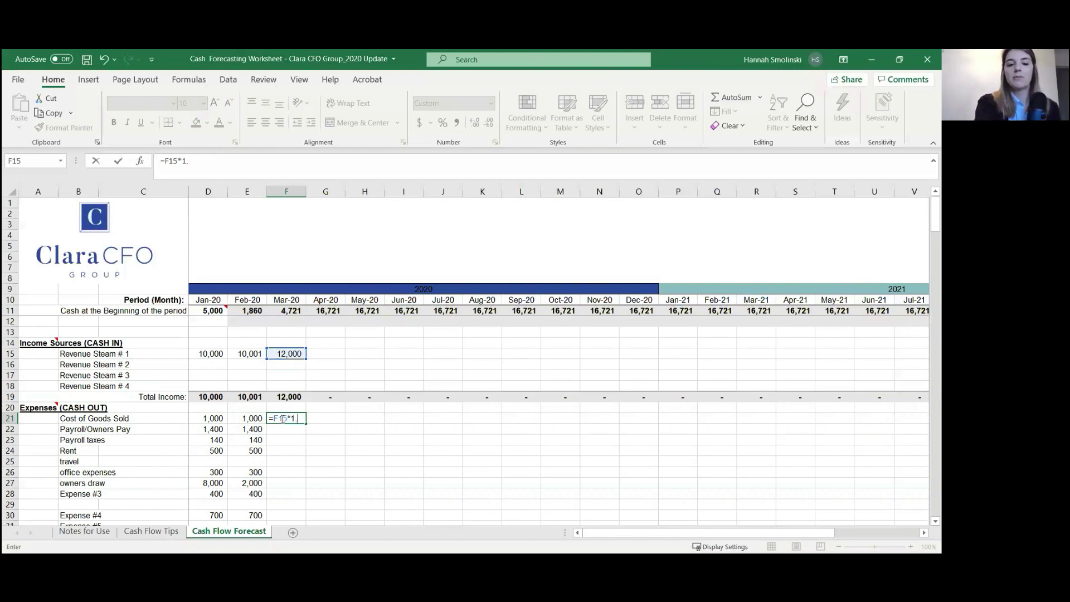
key(BackSpace)
key(BackSpace)
text(.1)
key(Return)
click(282, 419)
drag(306, 424, 926, 419)
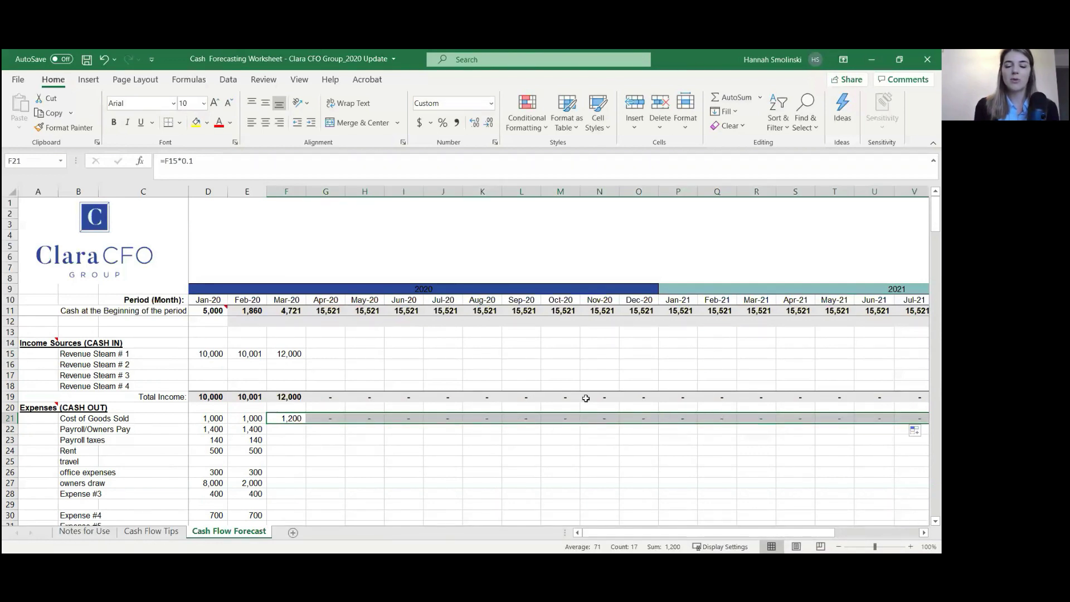
Step: Fill the February 2020 Payroll/Owners Pay, payroll taxes and rent amounts across through December 2020
click(292, 428)
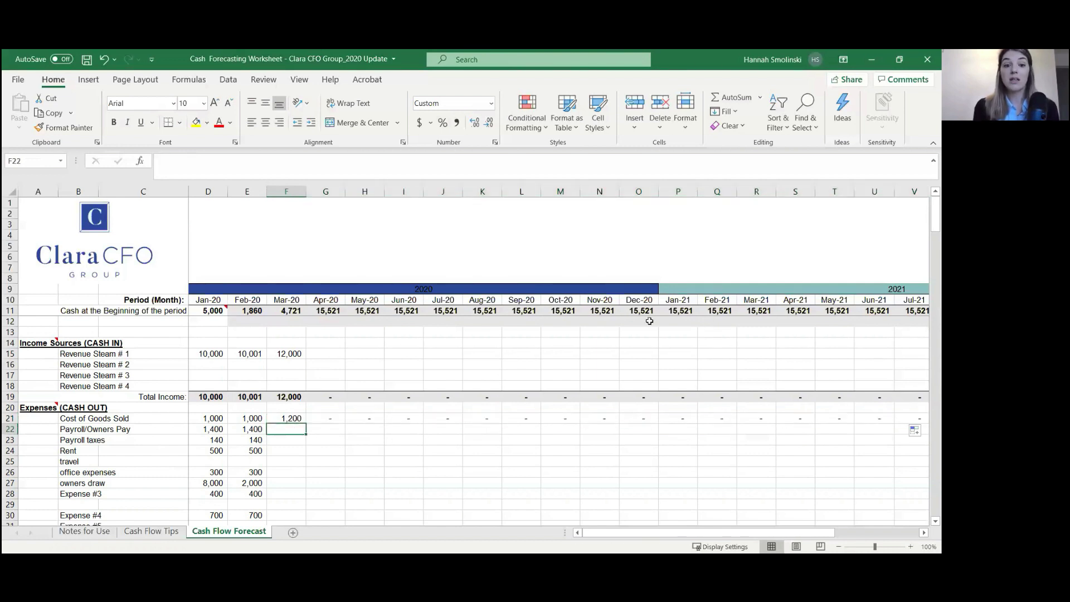
click(258, 428)
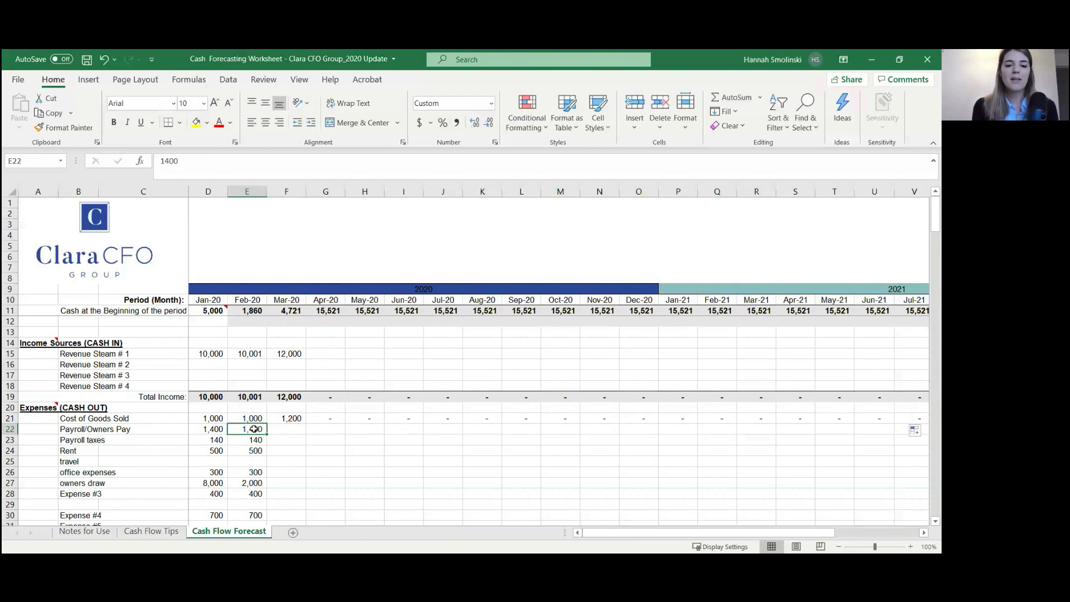
drag(254, 429, 256, 440)
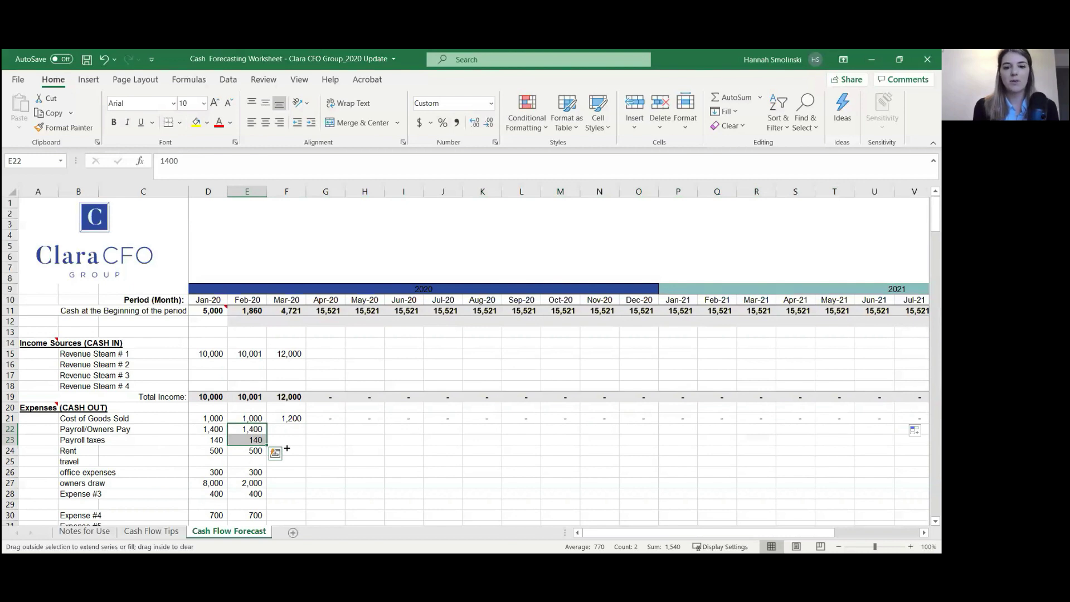
drag(287, 448, 650, 448)
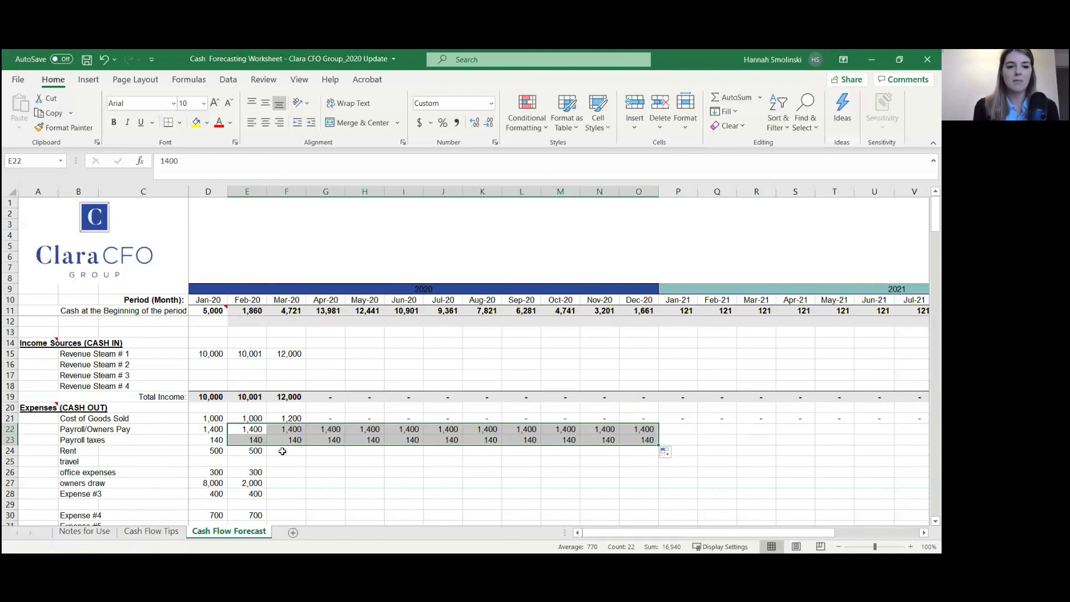
click(258, 451)
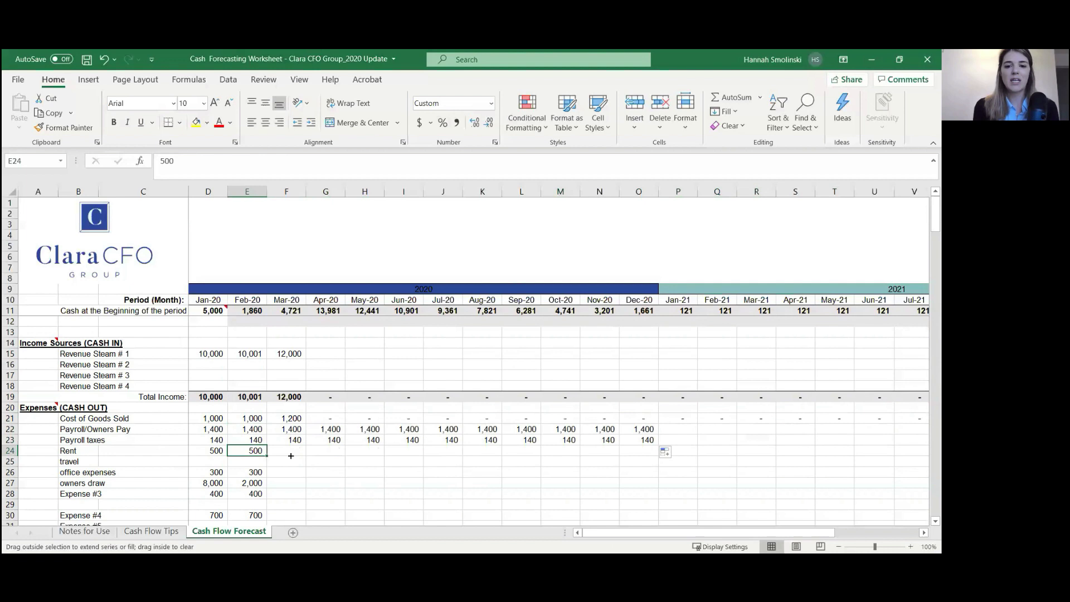
drag(291, 456, 648, 452)
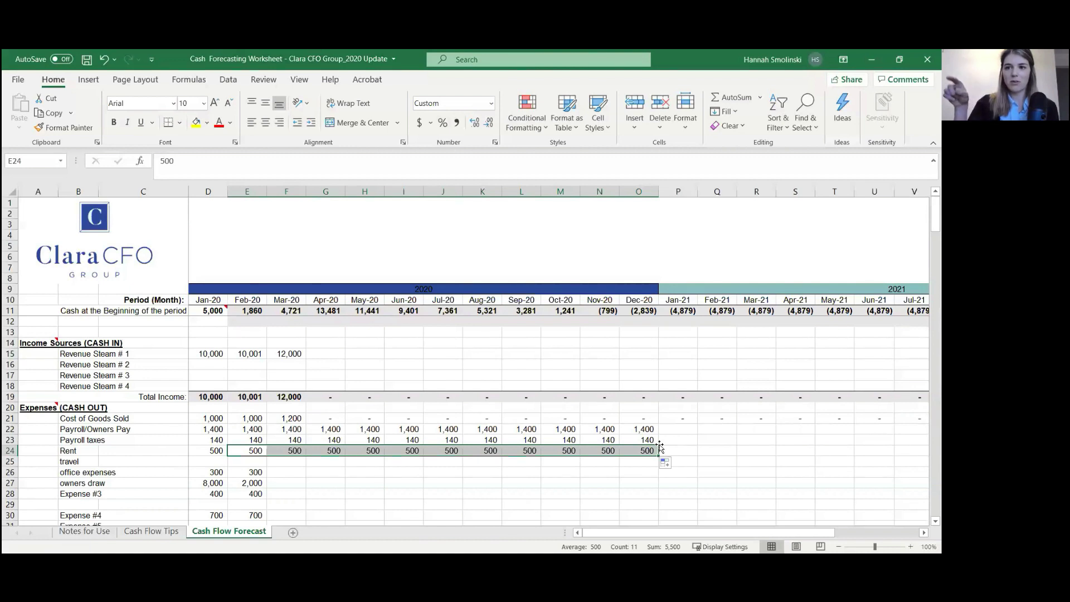
Step: Try the Fill Series option on the filled rent amounts and switch back to Copy Cells
click(666, 463)
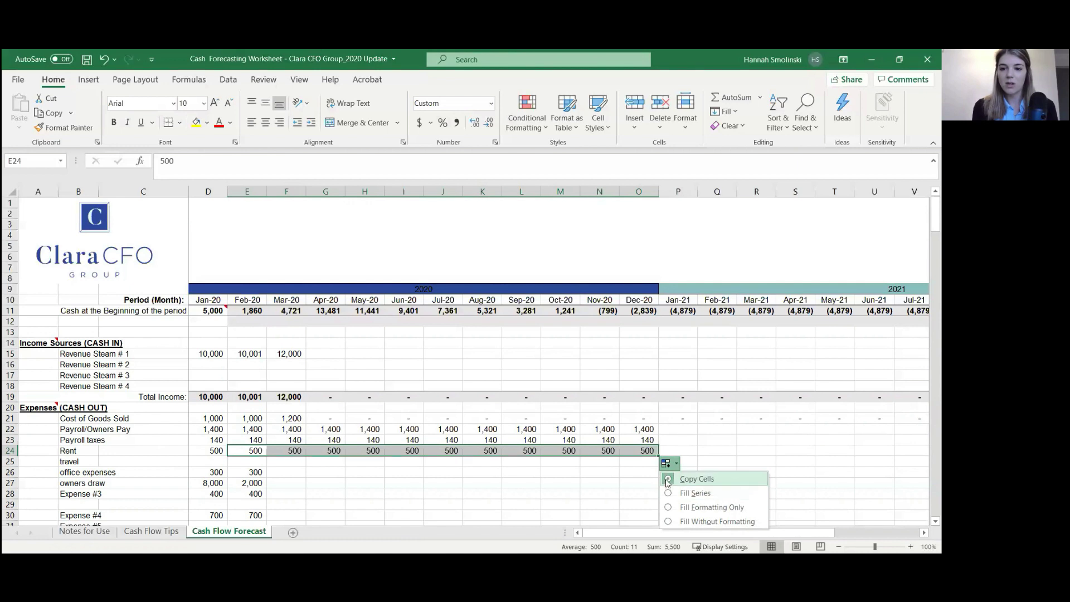
click(669, 493)
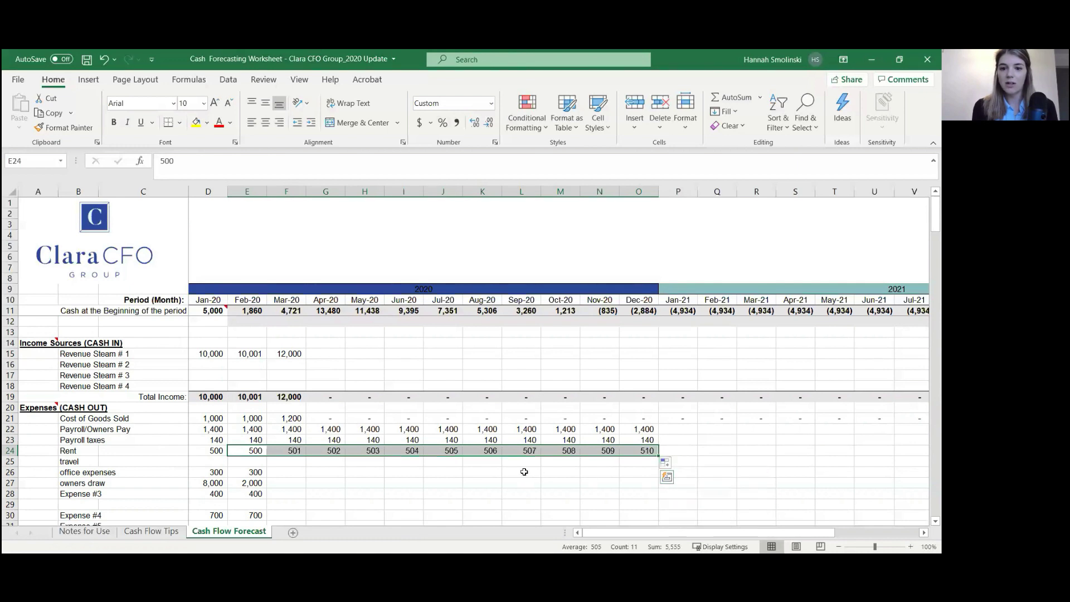
click(666, 463)
click(671, 480)
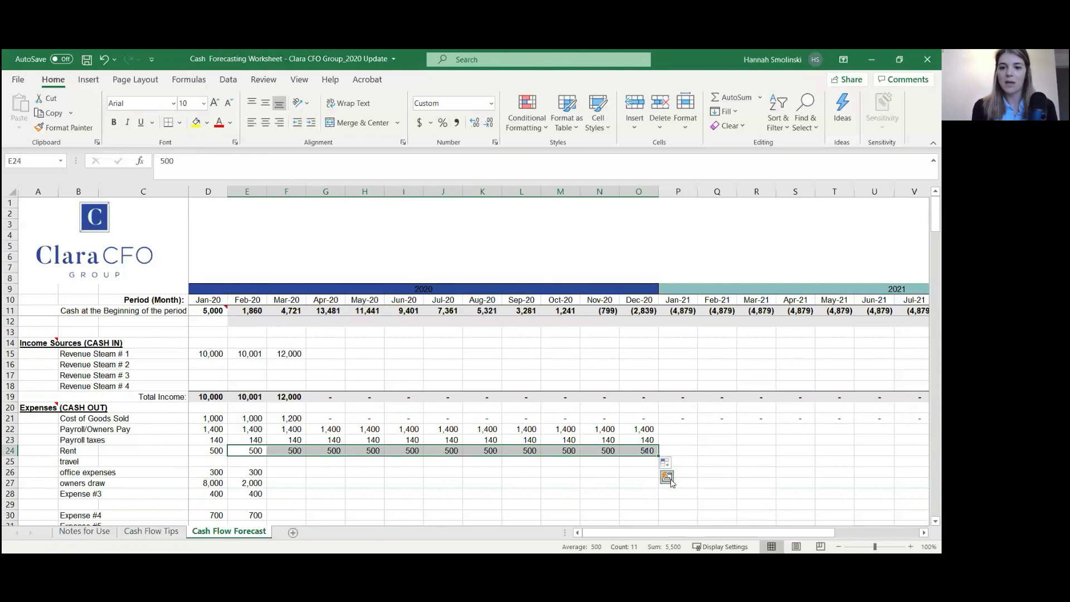
Step: Set the March 2020 office expenses to 25 and fill the amount across through August 2020
click(286, 466)
click(285, 475)
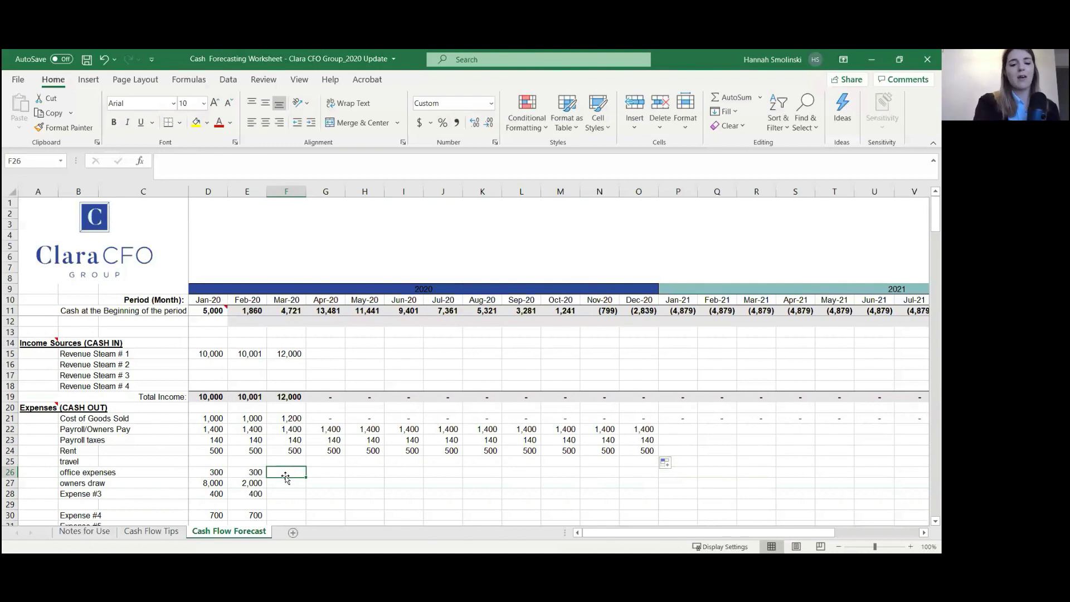
text(25)
key(Return)
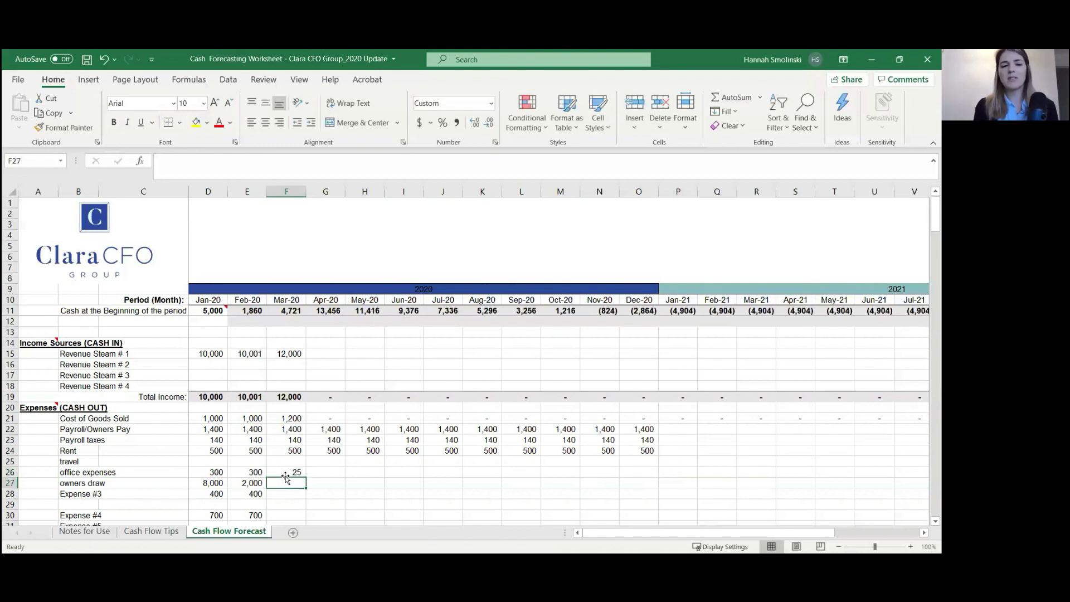
click(285, 472)
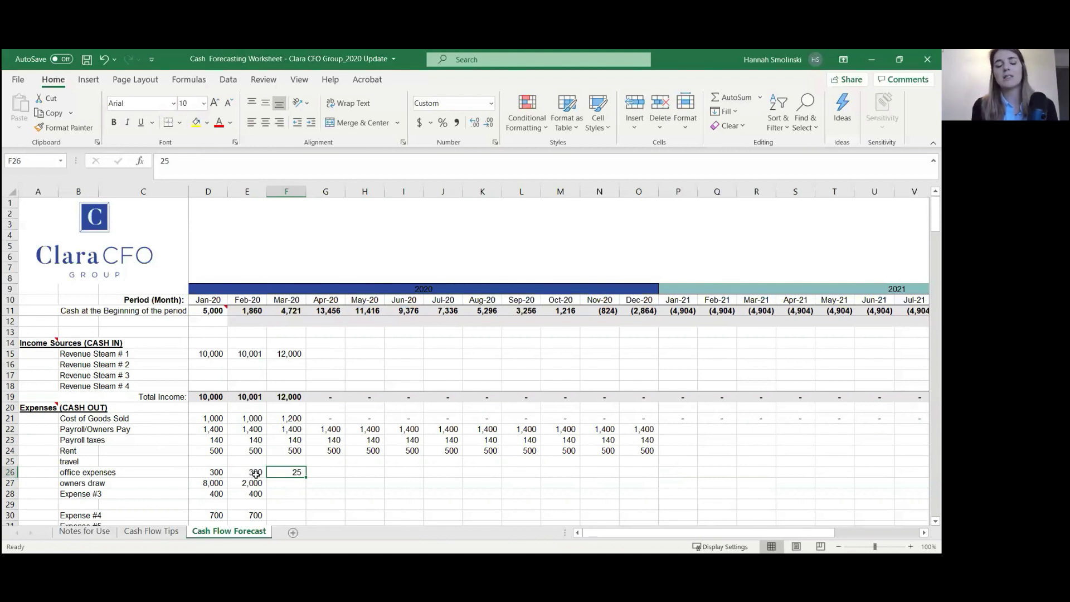
drag(306, 477, 515, 473)
Step: Set the September 2020 office expenses to 150
click(524, 473)
text(150)
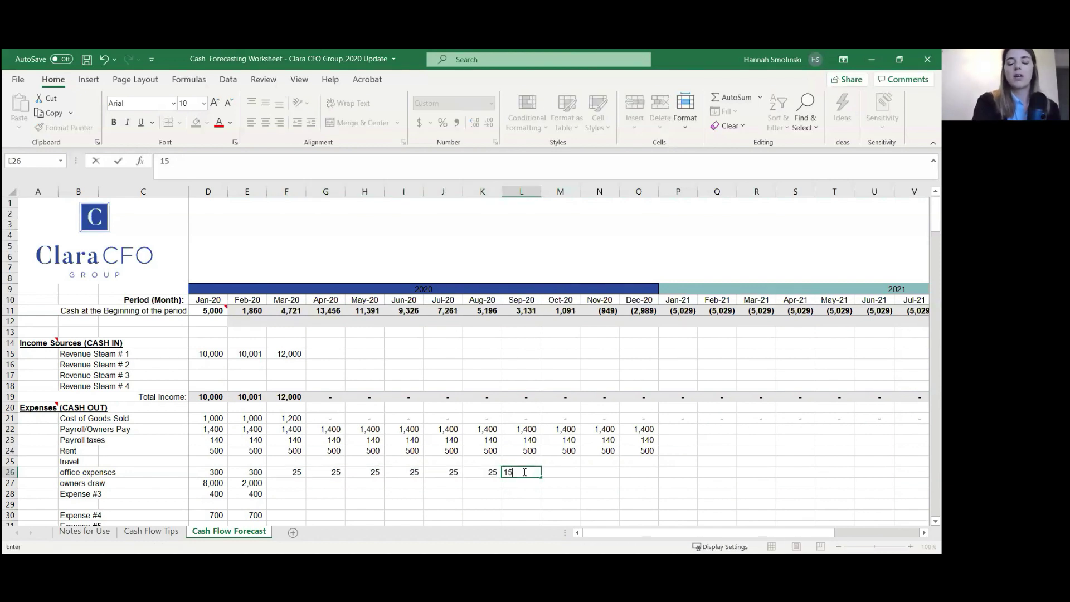
key(Return)
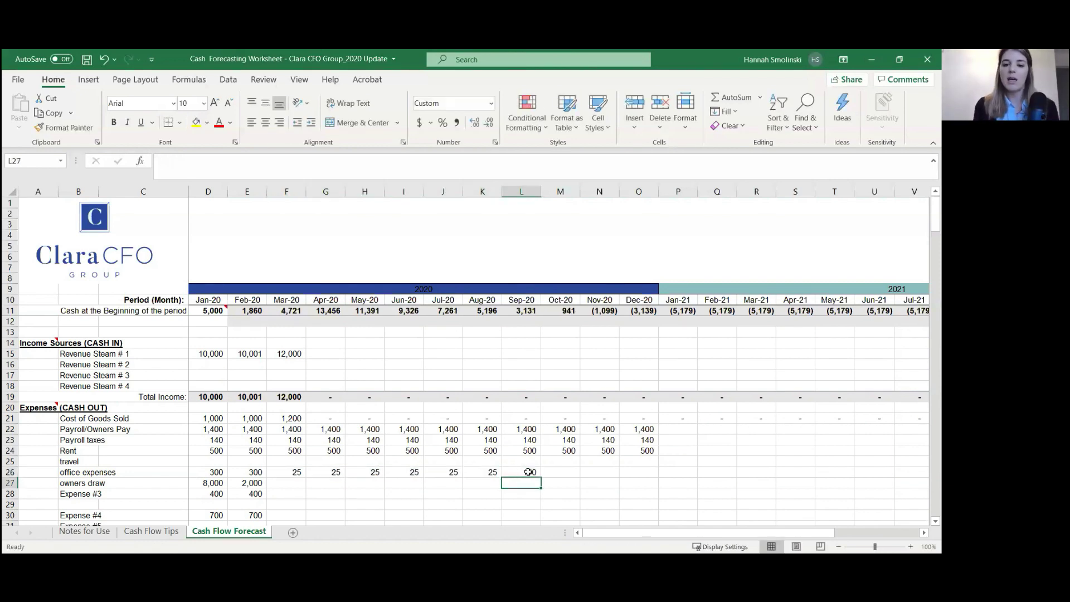
Step: Copy the August 2020 office expenses amount into October, November and December 2020
click(489, 474)
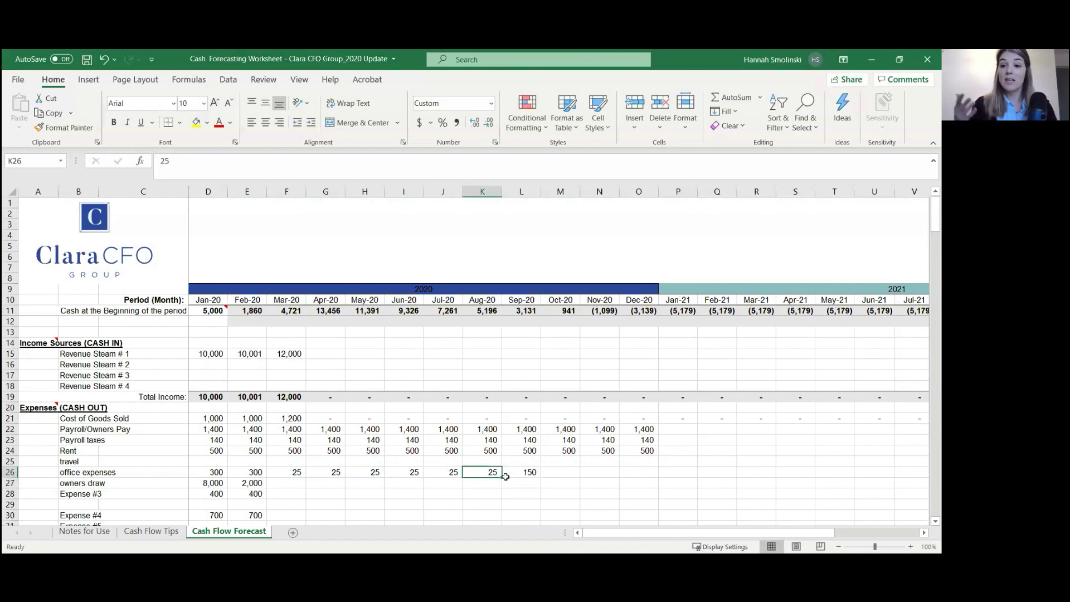
key(ctrl+c)
key(Right)
key(Right)
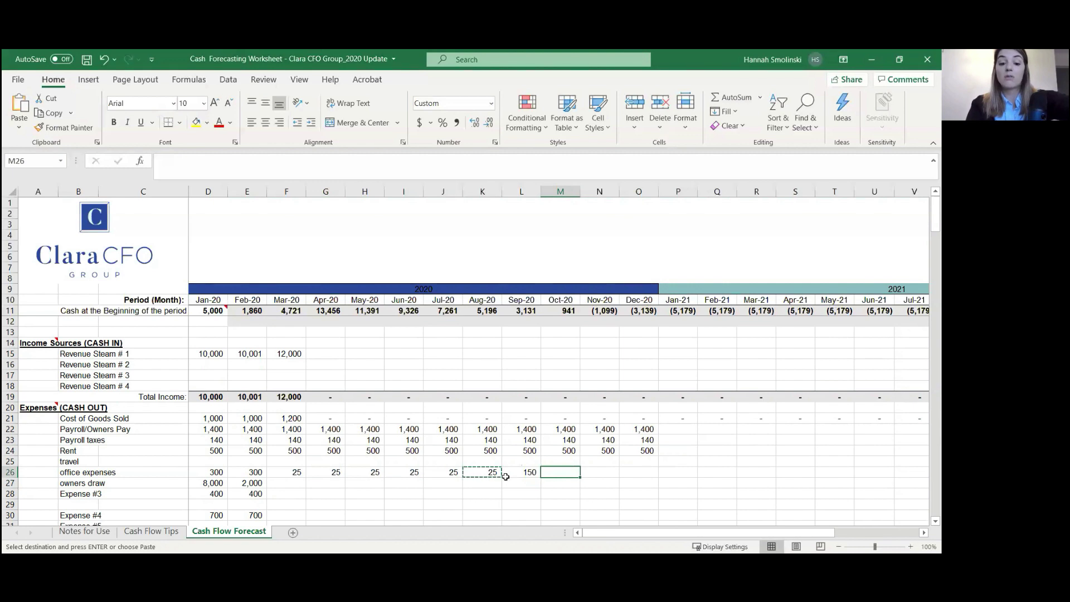
key(ctrl+v)
key(Right)
key(ctrl+v)
key(Right)
key(ctrl+v)
Step: Set the March 2020 owners draw to 5,000 and fill the amount across through December 2020
key(Down)
key(Left)
key(Left)
key(Left)
key(Left)
key(Left)
key(Left)
key(Left)
key(Left)
key(Left)
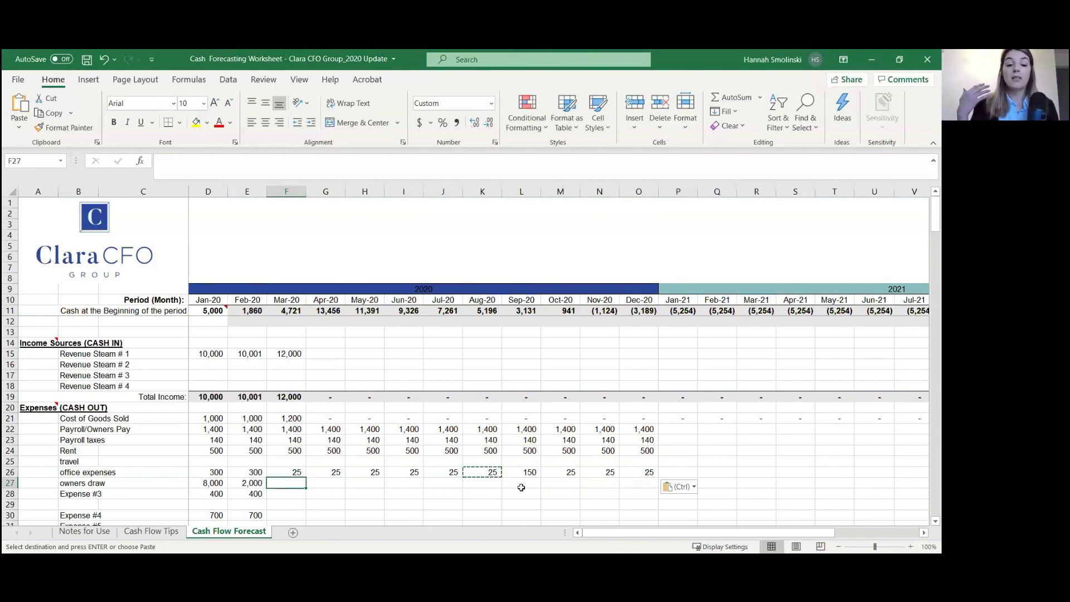
text(5,000)
key(Return)
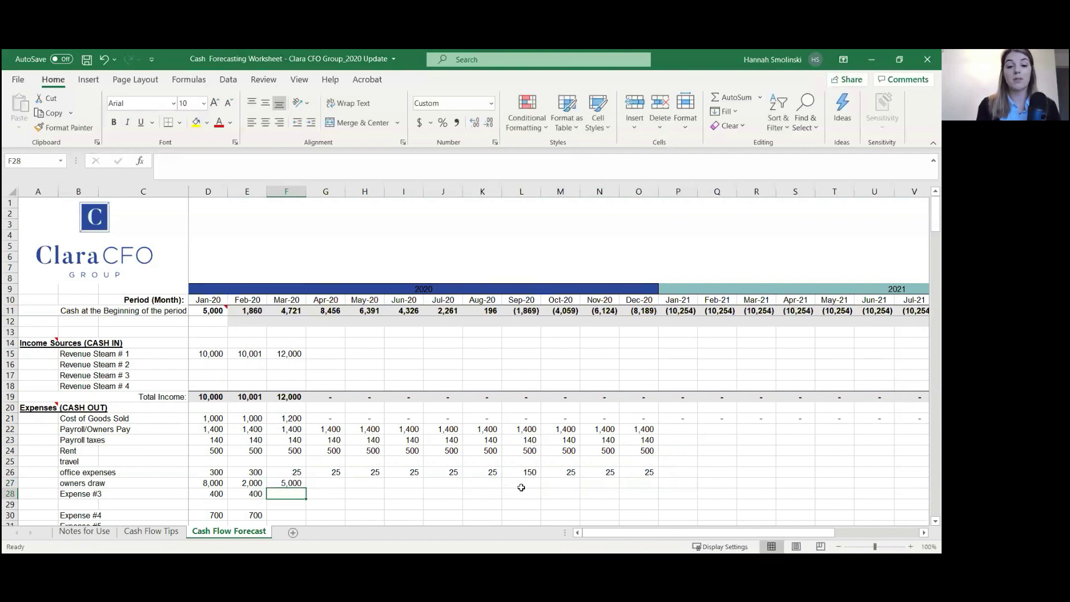
click(301, 483)
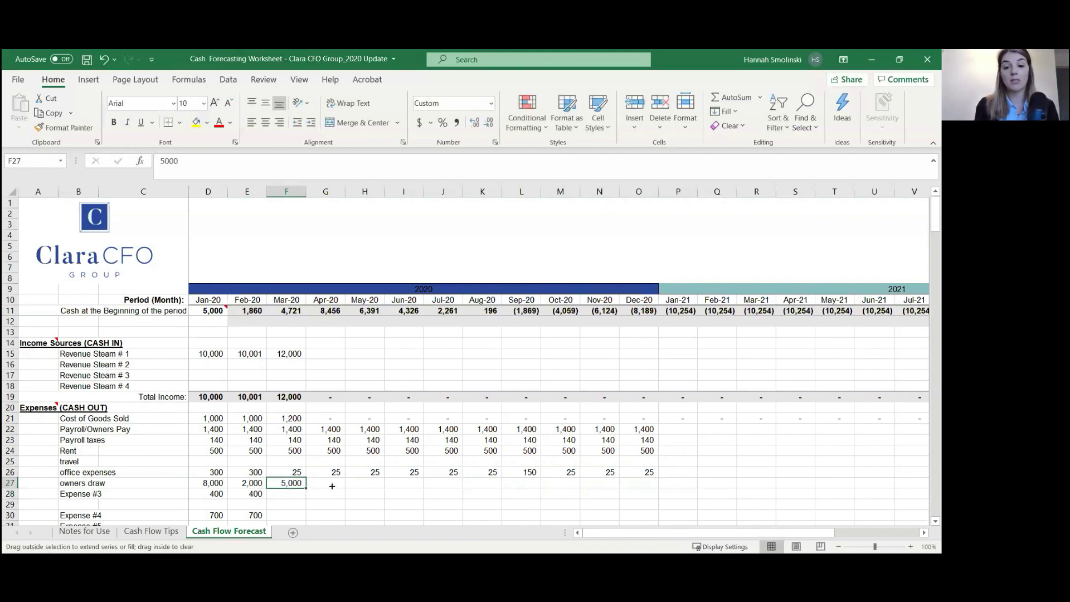
drag(332, 486, 641, 486)
click(286, 494)
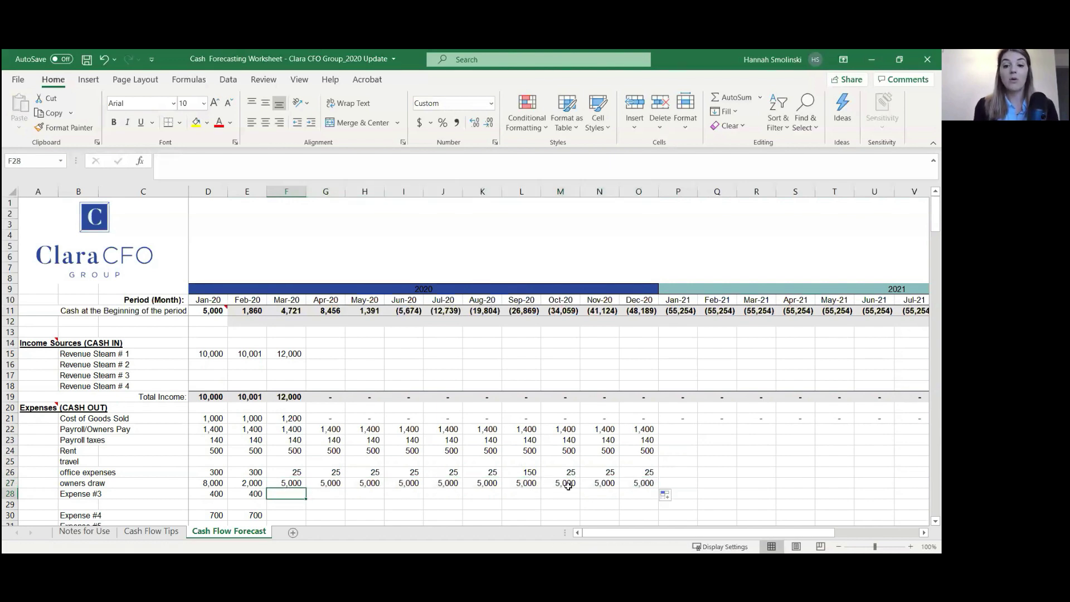
Step: Set the October 2020 owners draw to 7,500 and fill the amount across through December 2020
click(568, 484)
text(7500)
key(Return)
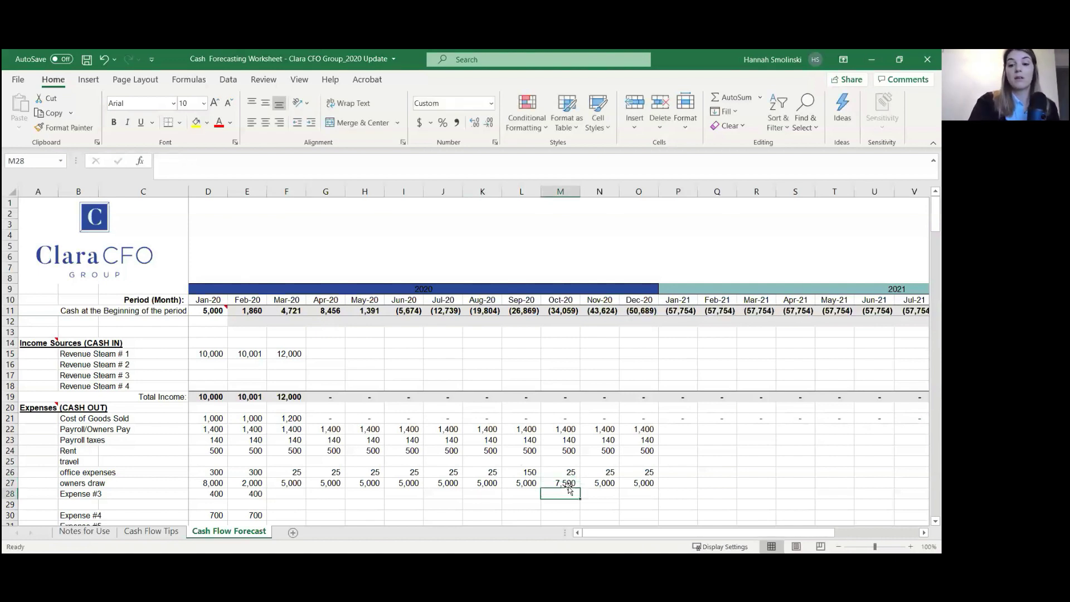
click(567, 484)
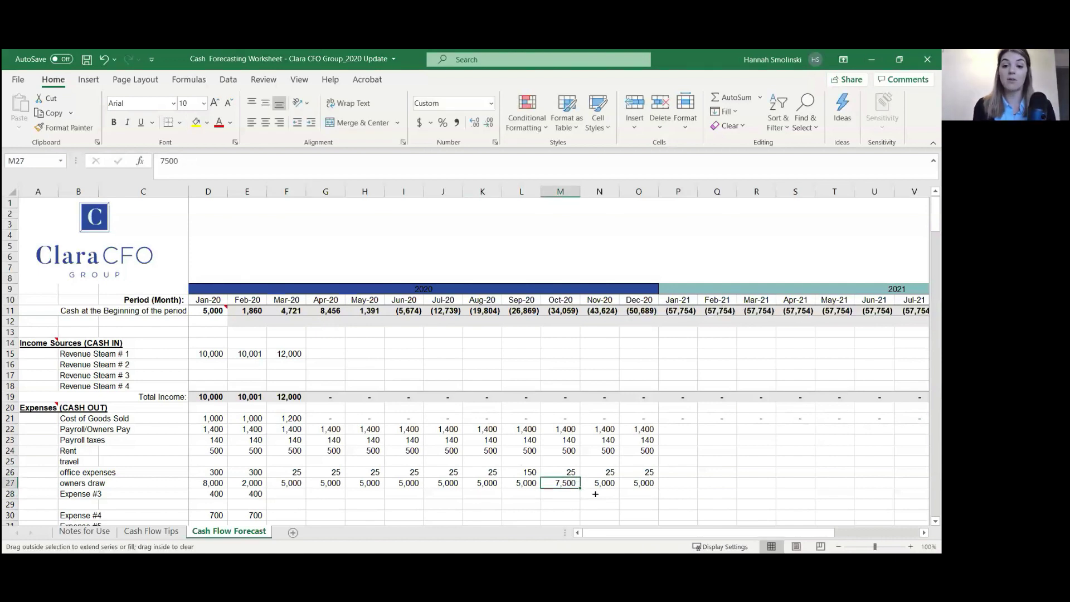
drag(596, 494, 638, 485)
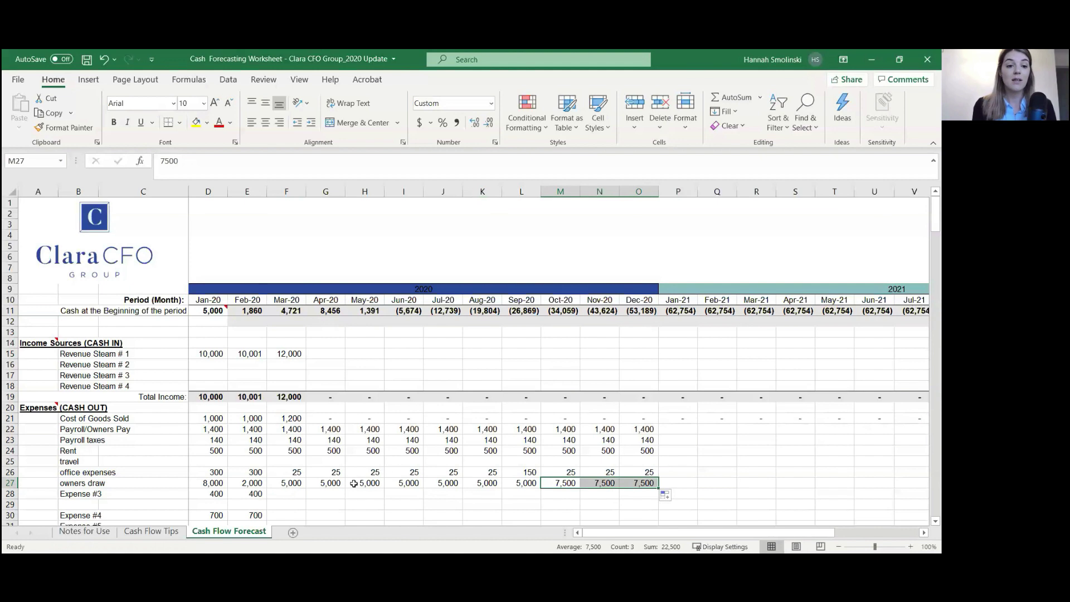
Step: Fill the February 2020 Expense #3 amount of 400 across through December 2020
click(281, 502)
drag(269, 500, 641, 494)
scroll(390, 480, down, 2)
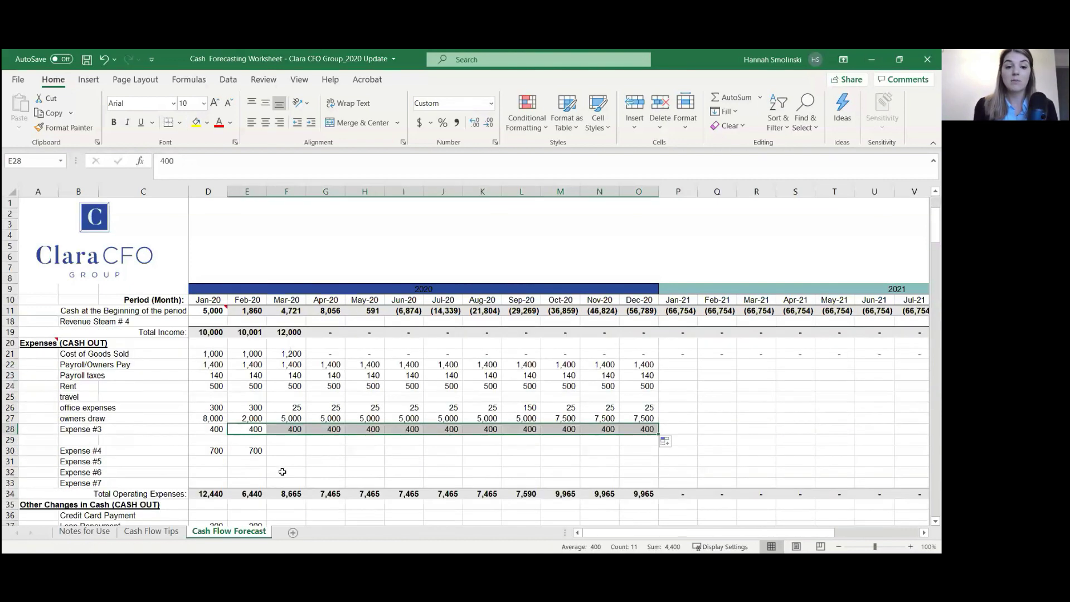
Step: Set Expense #4 for April 2020 to 700 and fill the every-other-month pattern across through December 2020
click(272, 451)
click(258, 453)
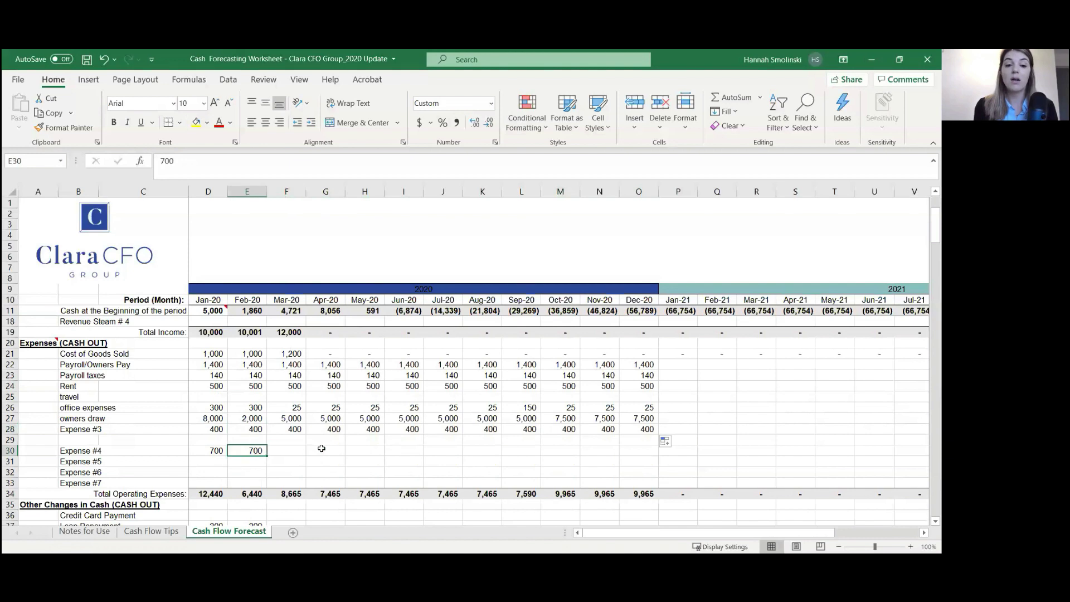
click(326, 449)
text(700)
key(Return)
click(327, 449)
drag(345, 456, 385, 456)
drag(642, 456, 642, 457)
click(717, 440)
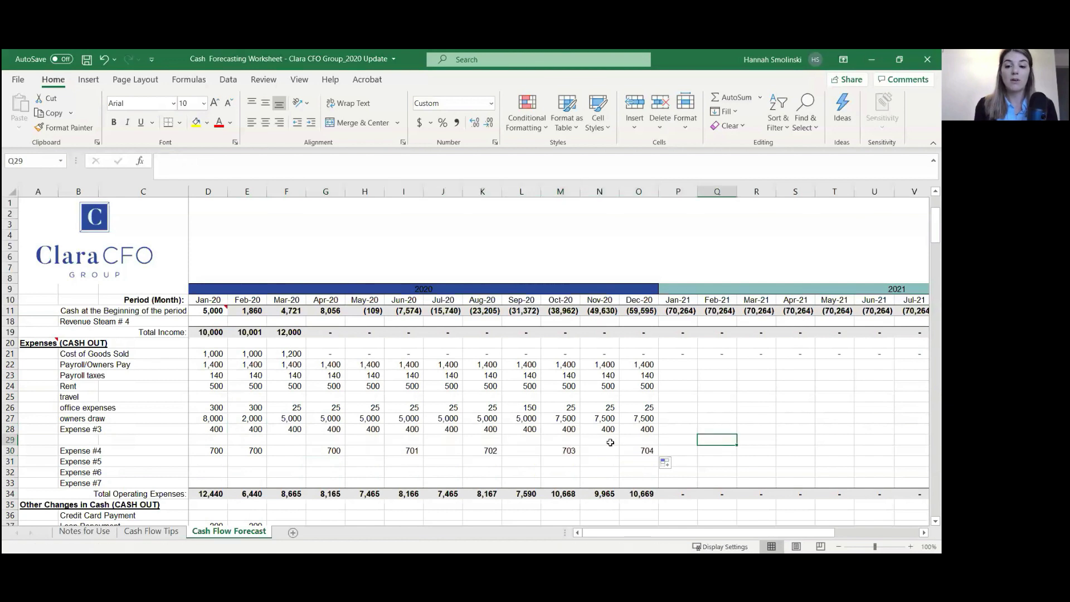
Step: Calculate April 2020 Revenue Steam # 1 as the March amount plus 500 and fill the formula across through December 2020
scroll(339, 442, up, 2)
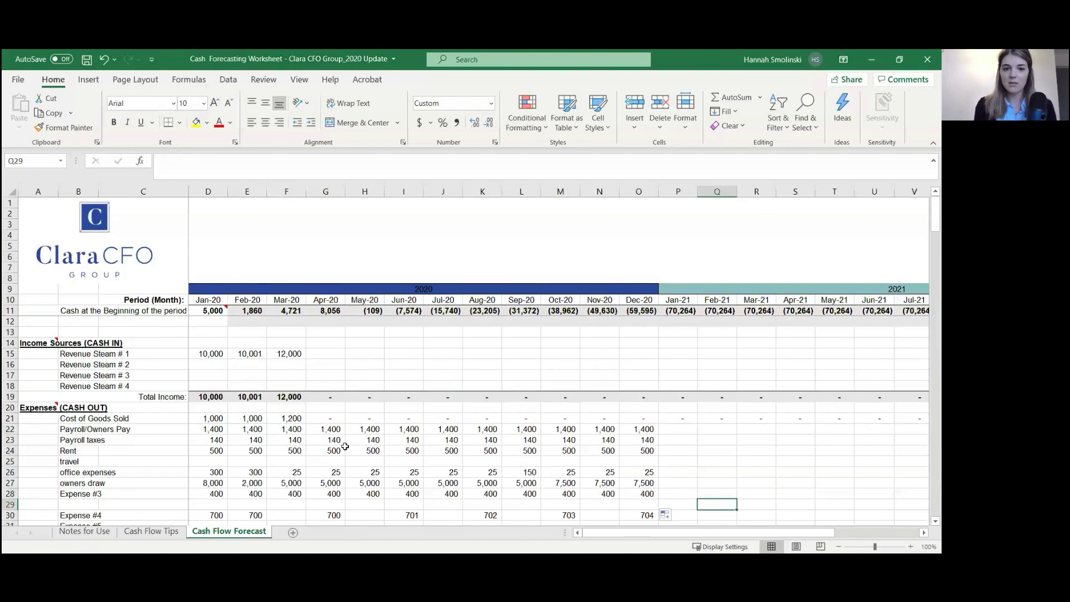
click(301, 354)
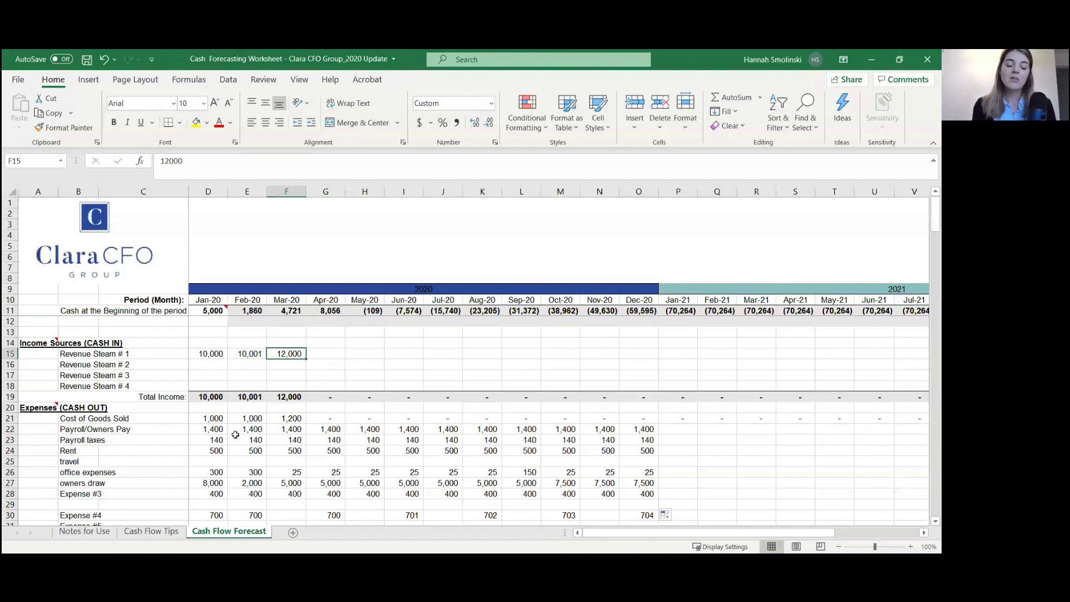
click(323, 417)
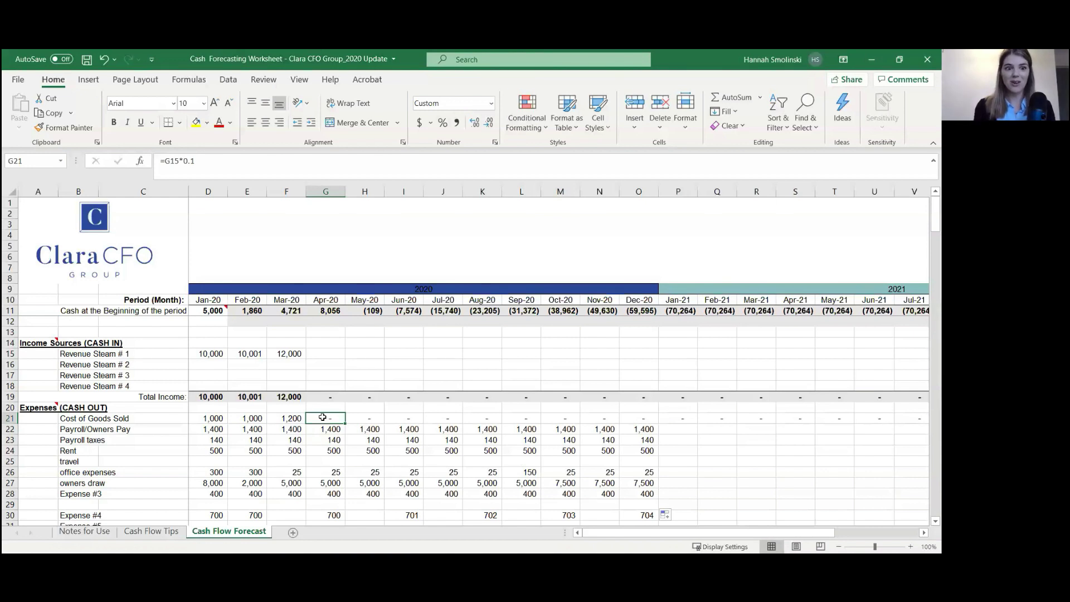
click(333, 351)
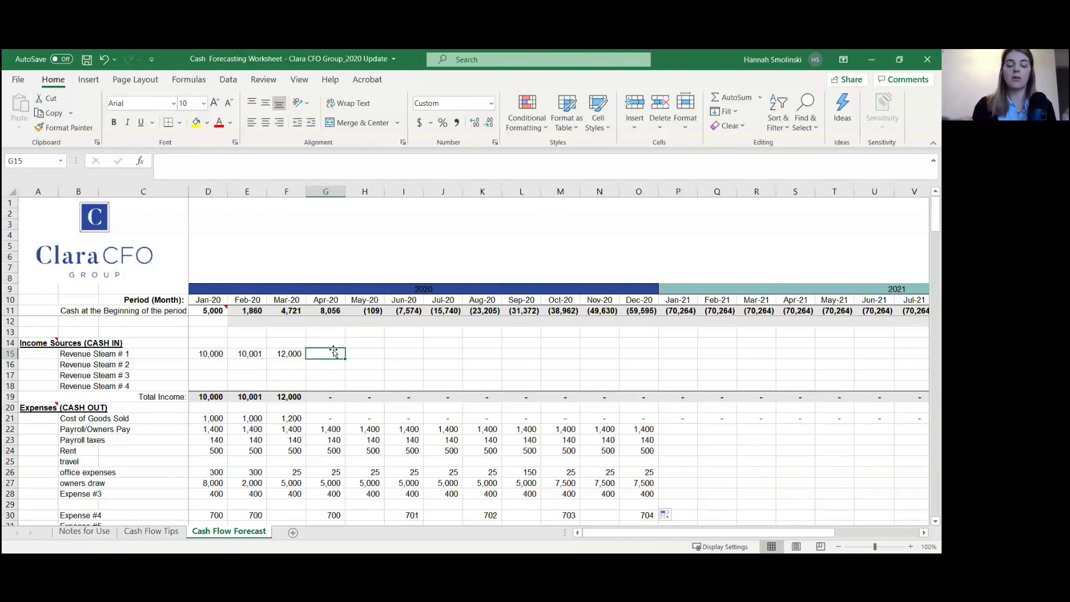
text(=)
key(Left)
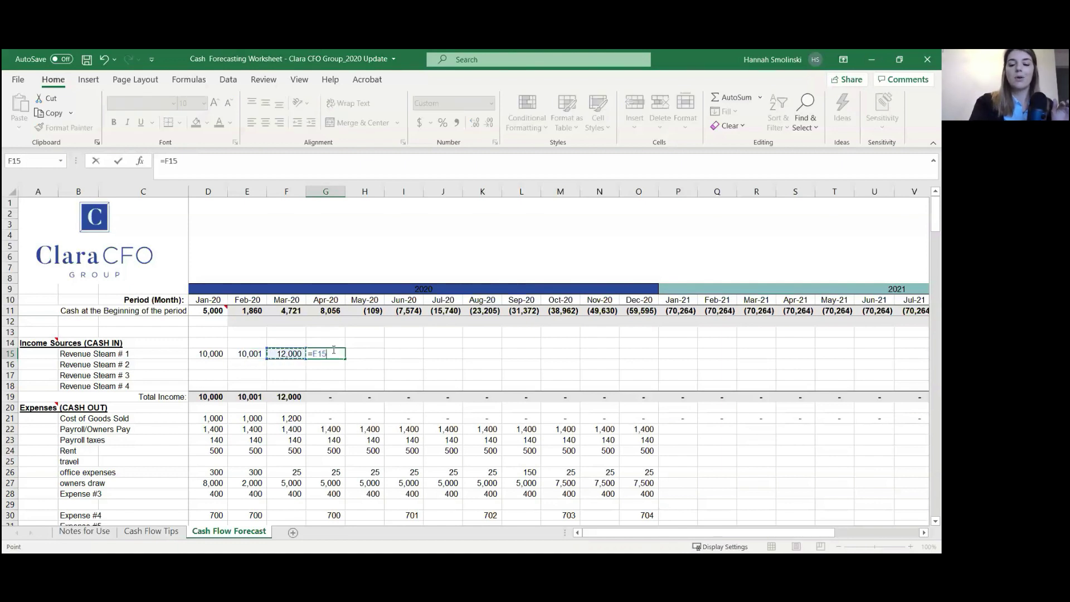
text(+500)
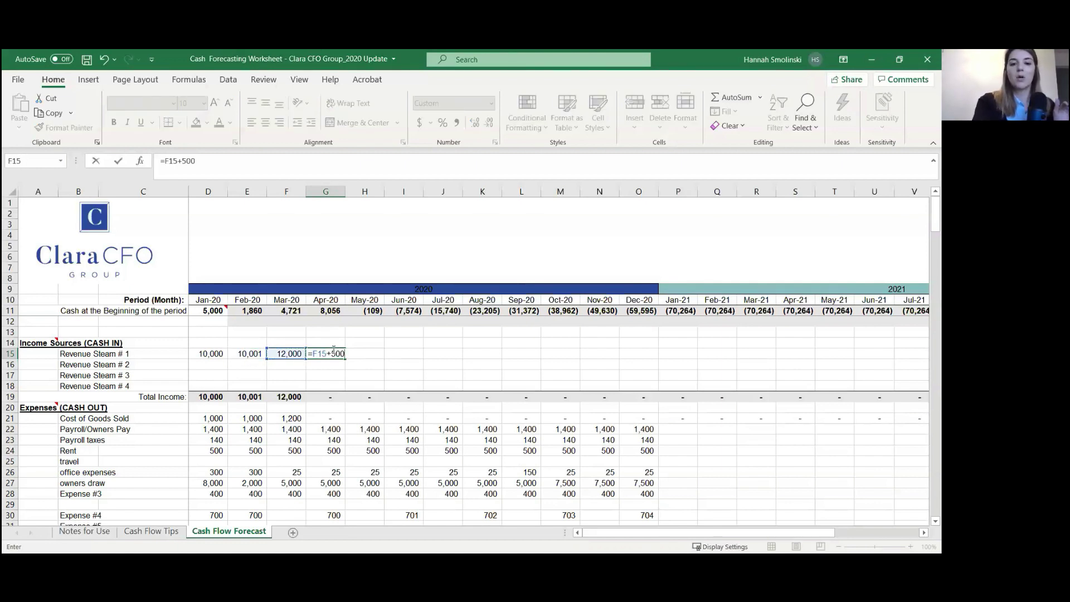
key(Return)
click(333, 352)
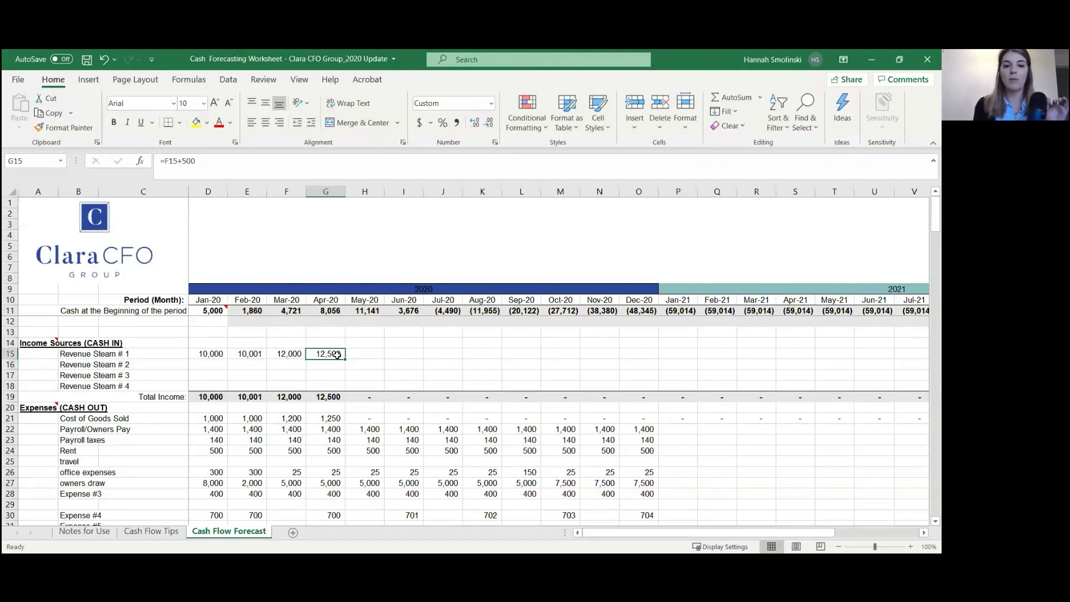
drag(348, 359, 644, 359)
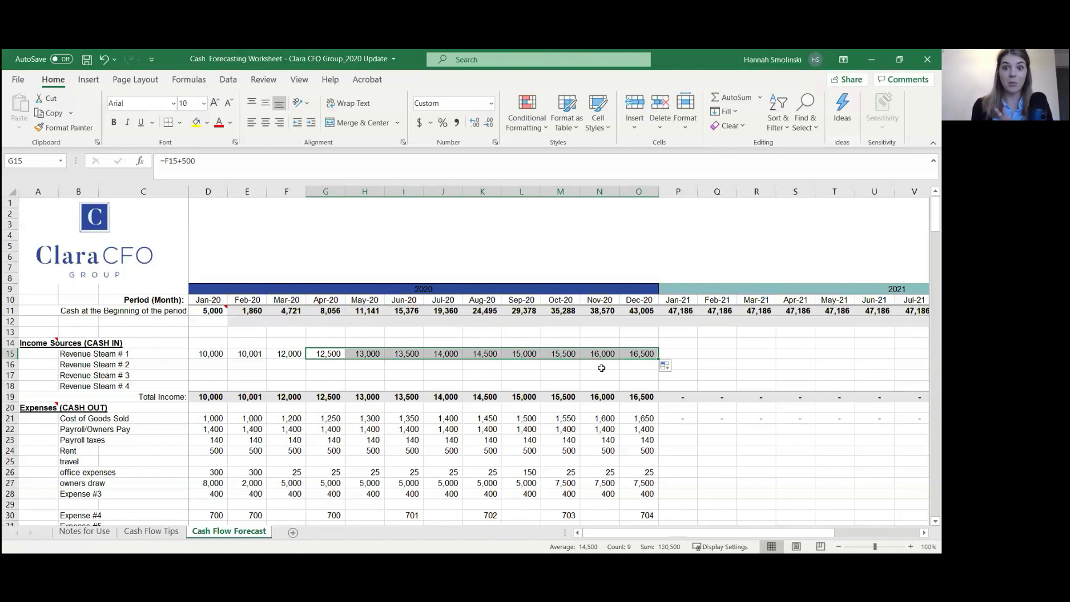
Step: Review the 2020 total income, the cost of goods sold formula and the total operating expenses
drag(205, 397, 644, 397)
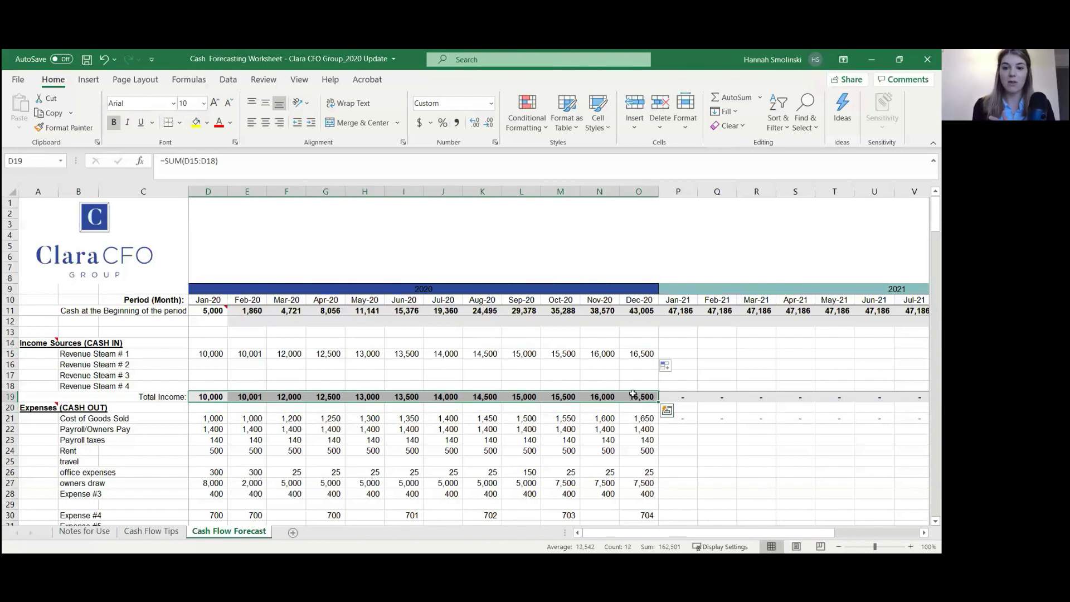
scroll(613, 379, down, 1)
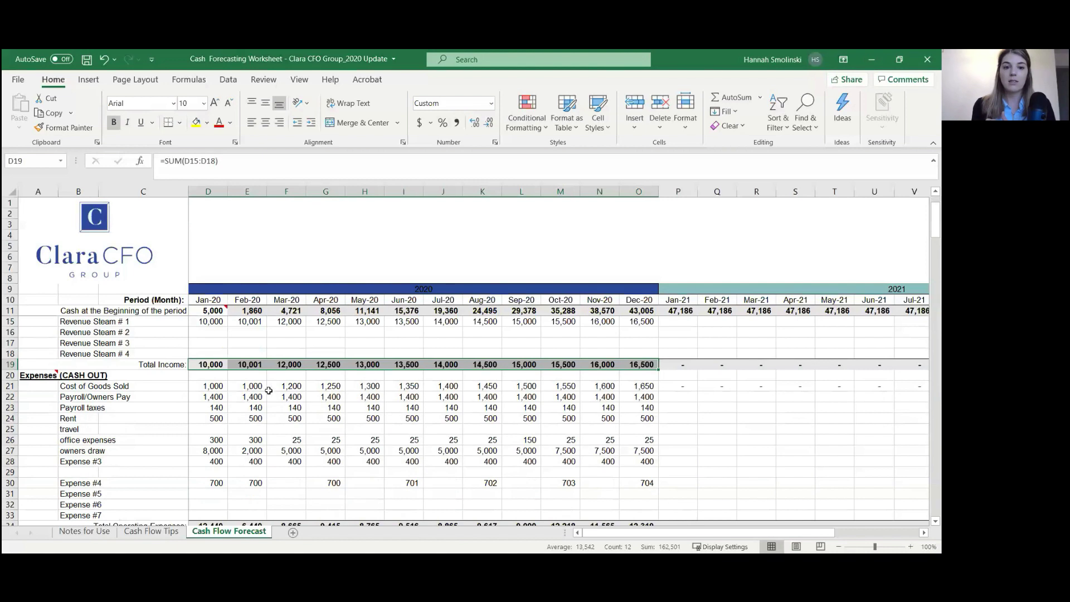
click(315, 388)
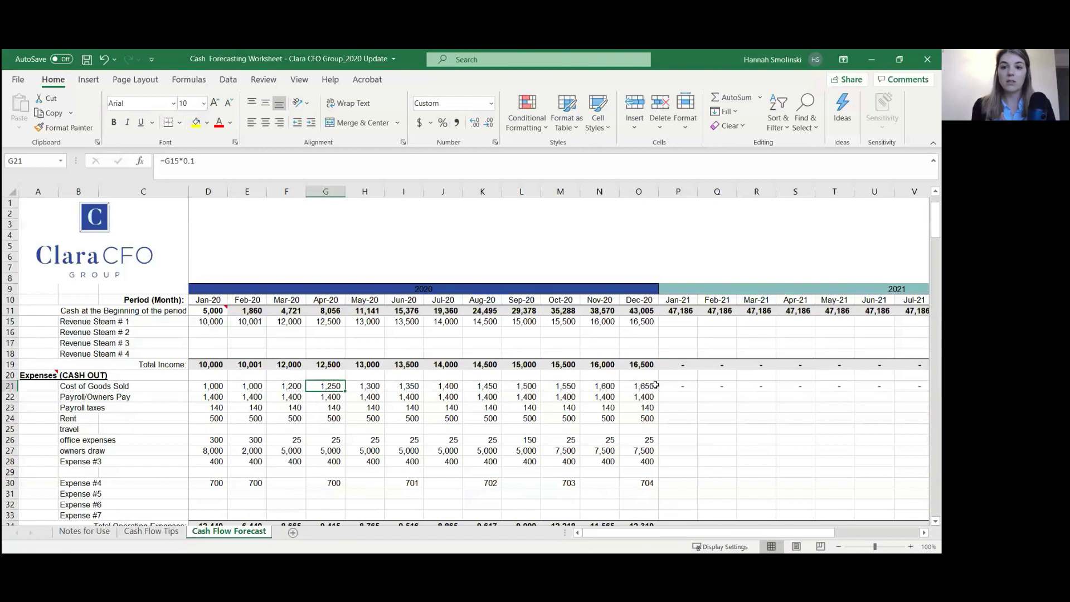
scroll(652, 379, up, 1)
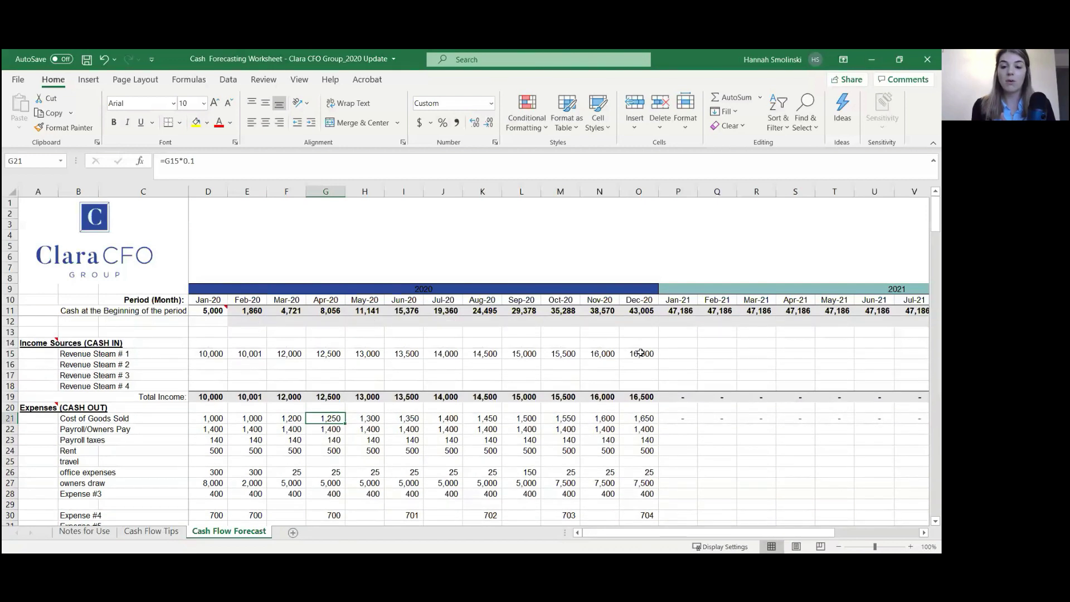
scroll(641, 352, down, 1)
scroll(640, 352, down, 1)
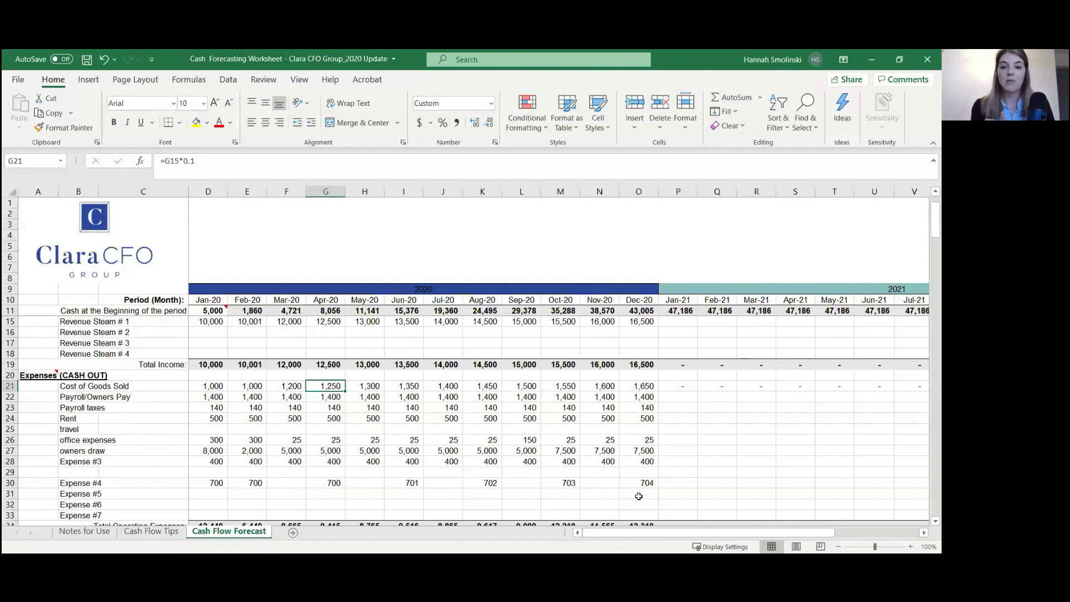
scroll(639, 499, down, 1)
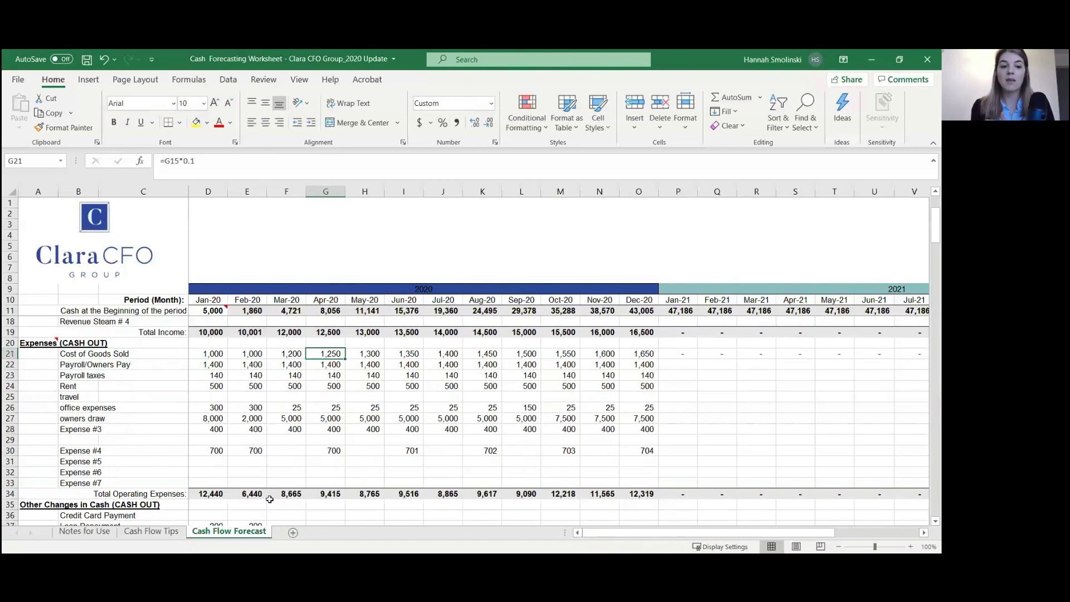
Step: Fill the February 2020 loan repayment of 200 and tax savings of 500 across through December 2020
scroll(269, 499, down, 2)
scroll(250, 480, down, 1)
click(249, 430)
drag(267, 434, 649, 435)
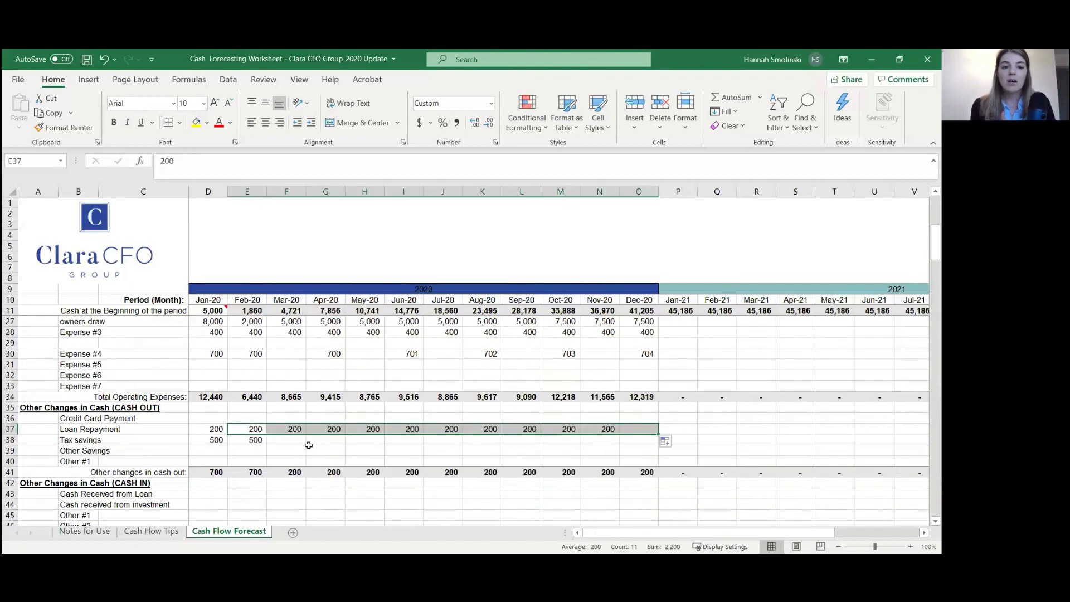
click(252, 441)
drag(266, 442, 646, 446)
scroll(645, 446, down, 3)
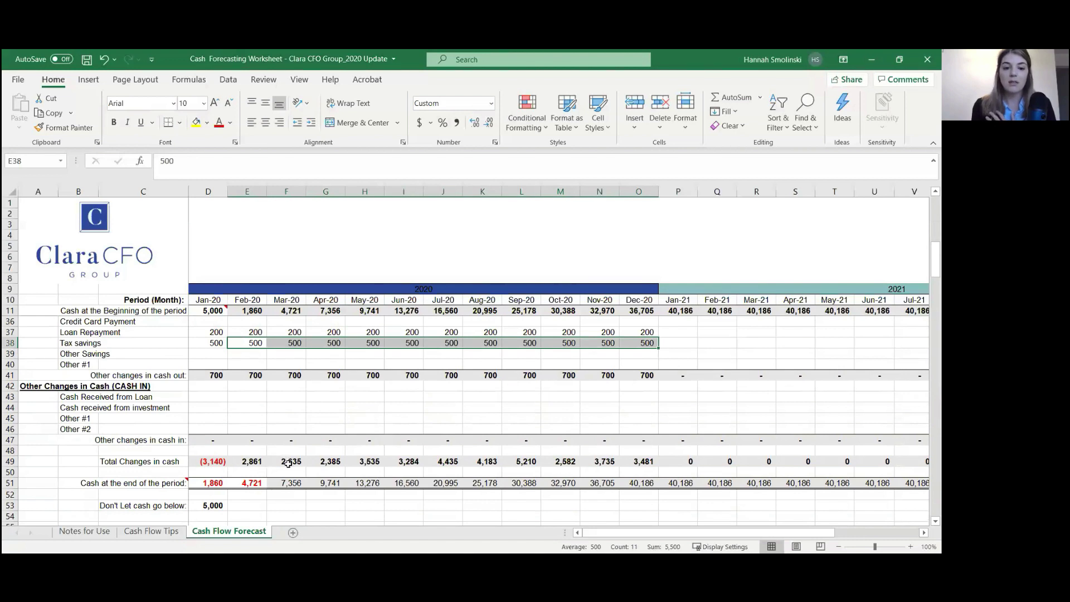
Step: Examine the total changes in cash month by month from March through October 2020
click(285, 461)
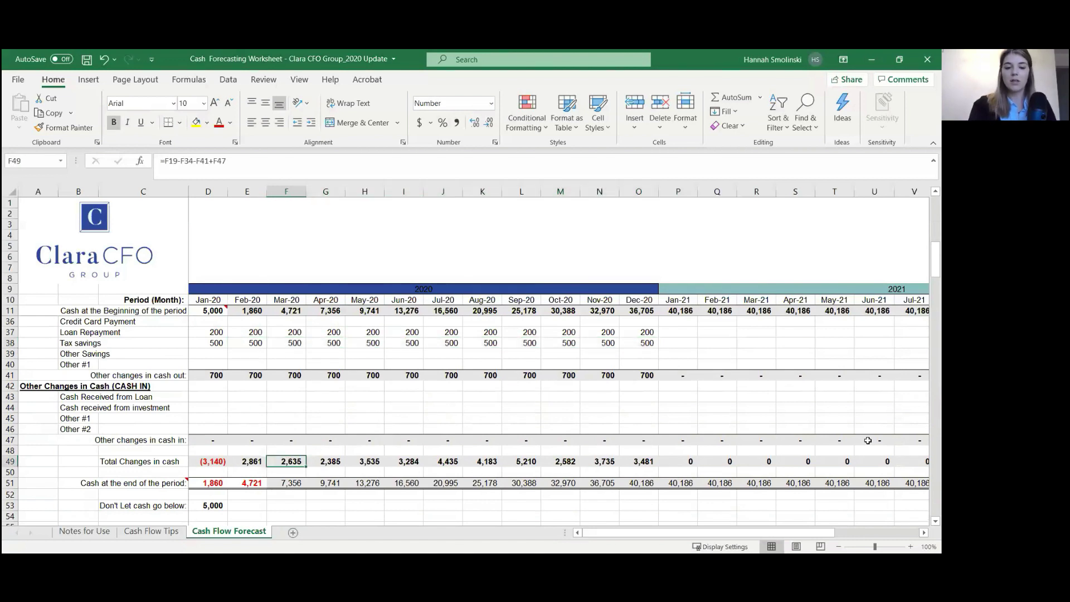
key(Right)
key(Right)
key(Right)
key(Right)
key(Right)
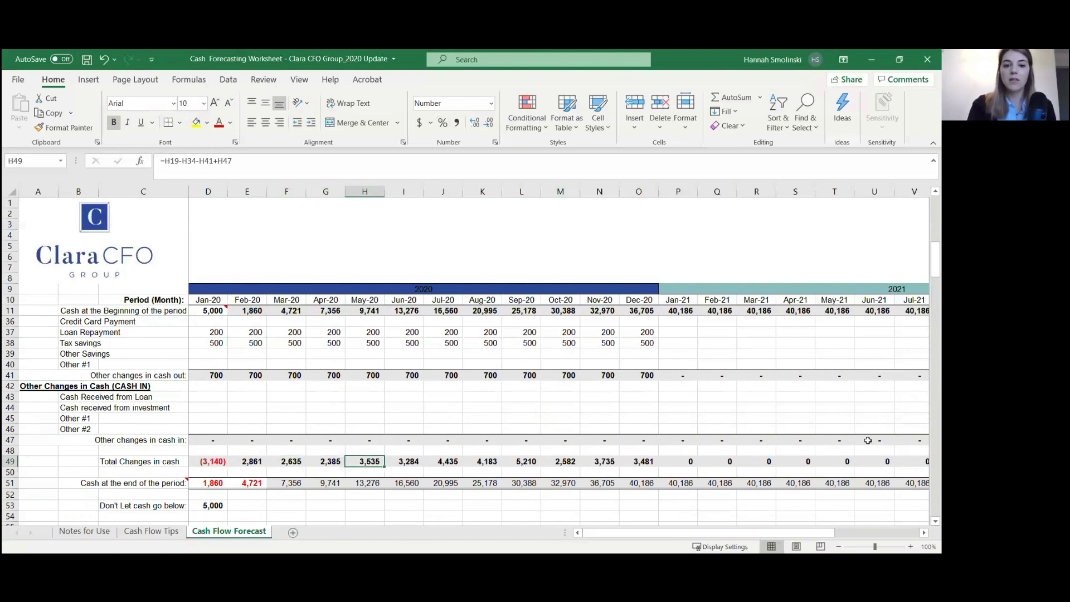
key(Right)
key(Right)
key(Right)
key(Right)
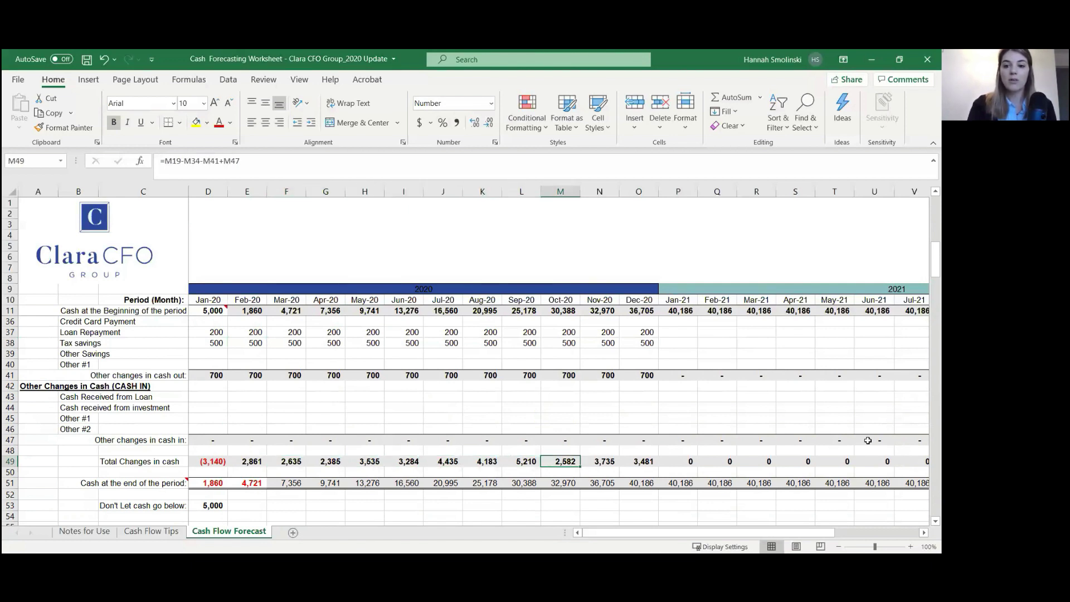
key(Left)
key(Left)
key(Left)
key(Left)
key(Left)
key(Left)
key(Left)
key(Left)
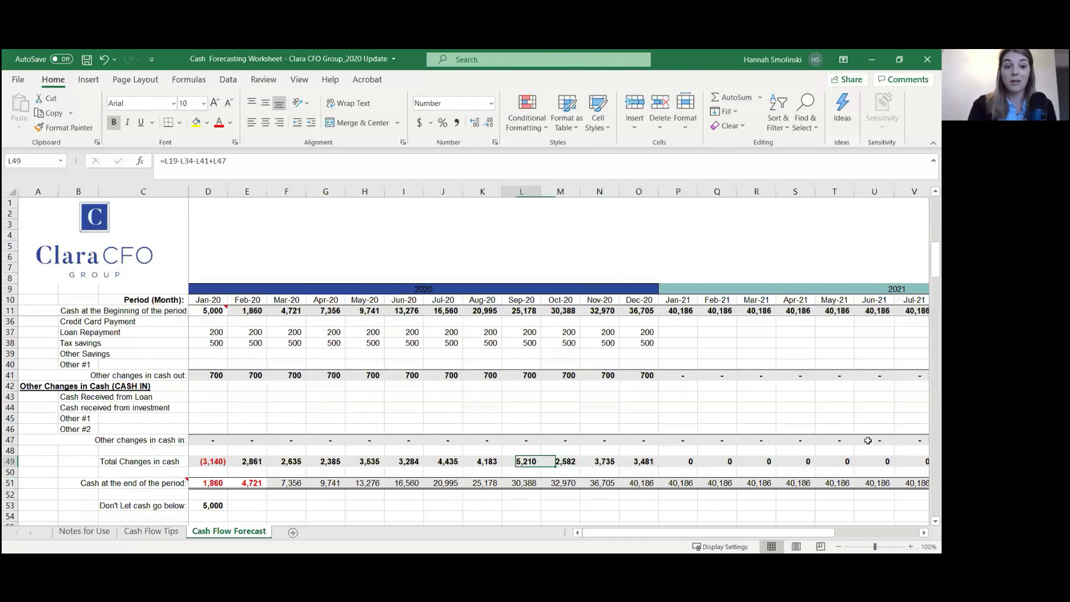
Step: Examine the cash at the end of the period for each month from March through December 2020
key(Down)
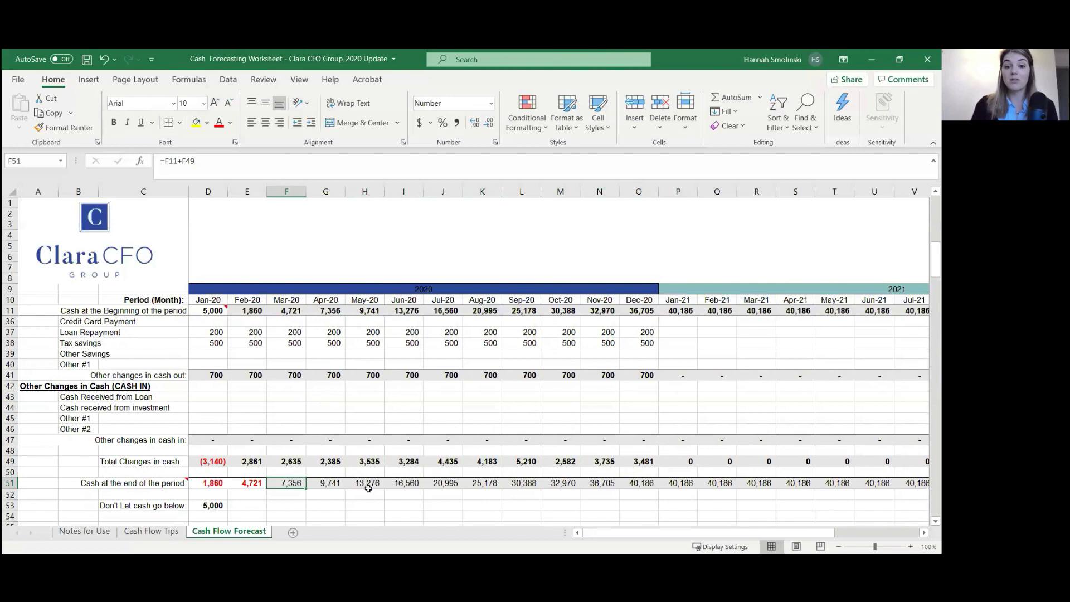
key(Right)
key(Right)
key(Right)
key(Right)
key(Right)
key(Right)
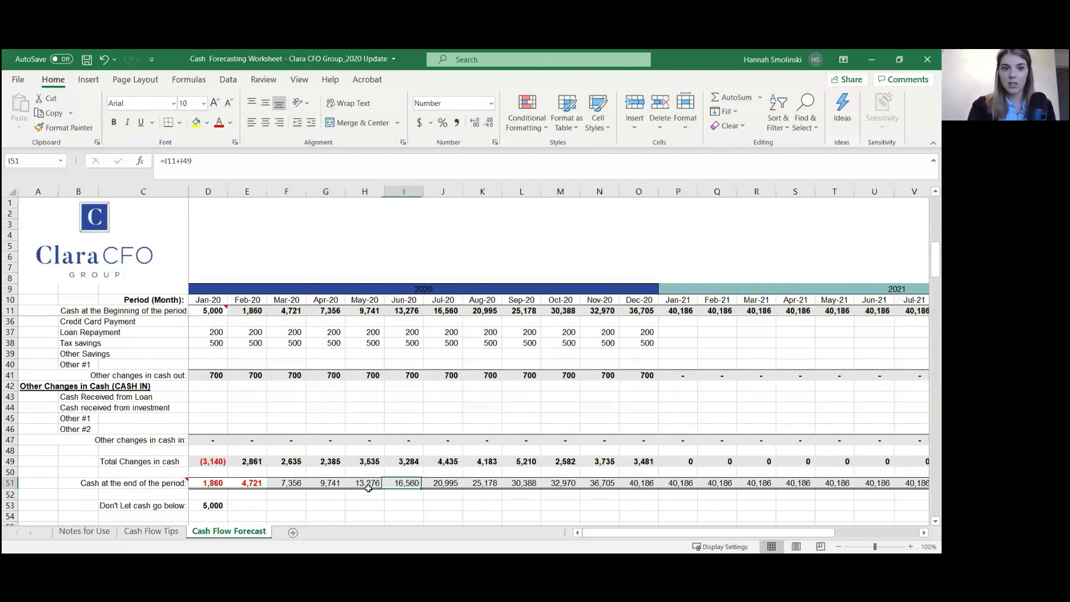
key(Right)
key(Right)
key(Right)
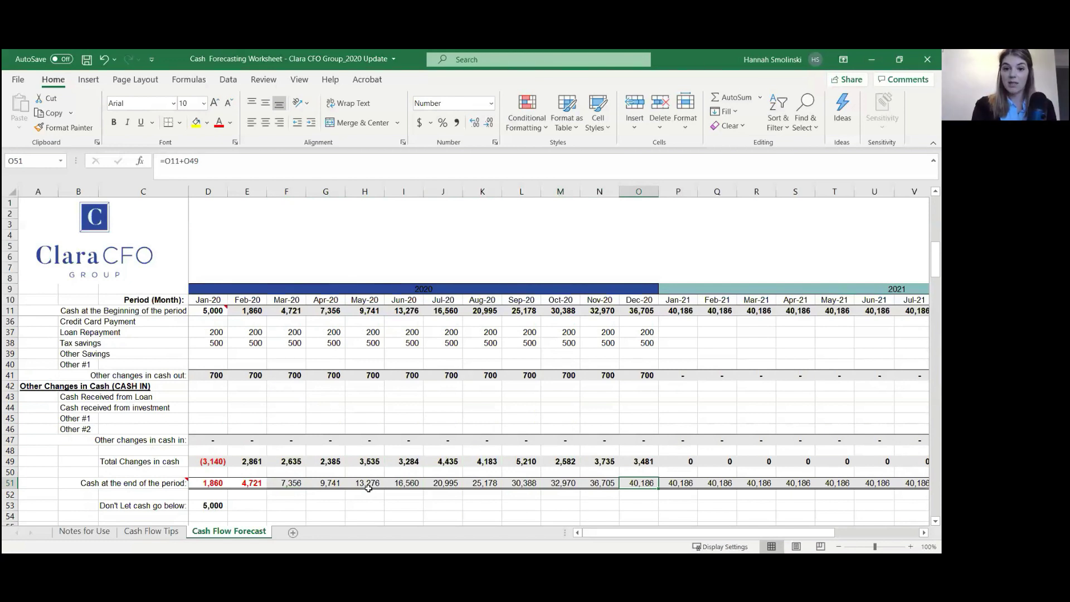
Step: Set the July 2020 Payroll/Owners Pay amount to 2,400
key(Up)
key(Up)
key(Up)
key(Up)
key(Up)
key(Up)
key(Up)
key(Up)
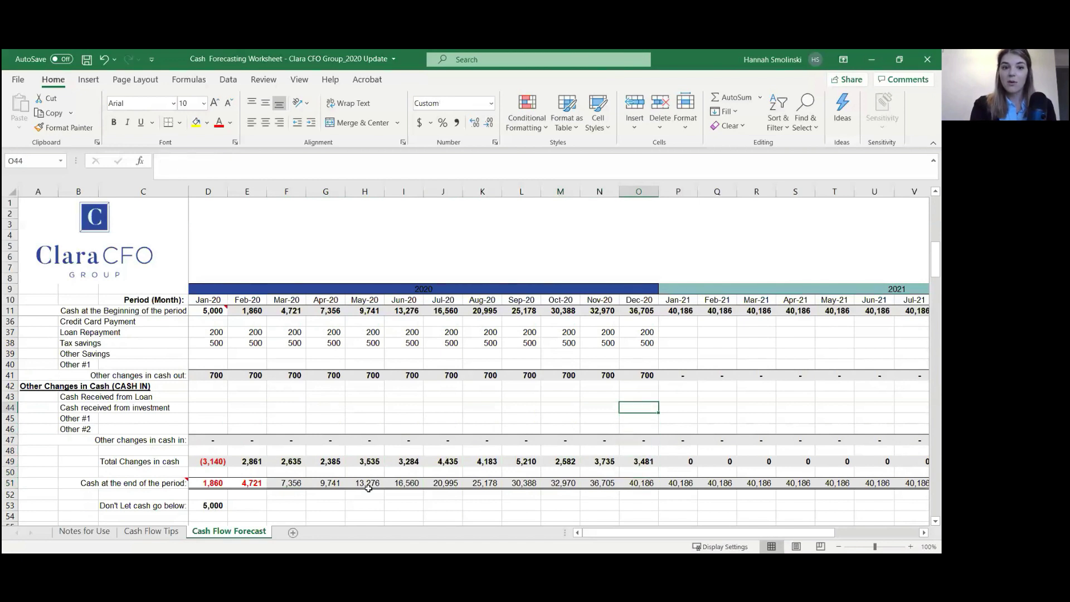
key(Up)
key(Up)
key(Up)
key(Up)
key(Up)
key(Up)
key(Up)
key(Up)
key(Up)
key(Up)
key(Up)
key(Up)
key(Up)
key(Down)
key(Down)
key(Left)
key(Left)
key(Up)
key(Up)
key(Up)
key(Up)
key(Up)
key(Up)
key(Up)
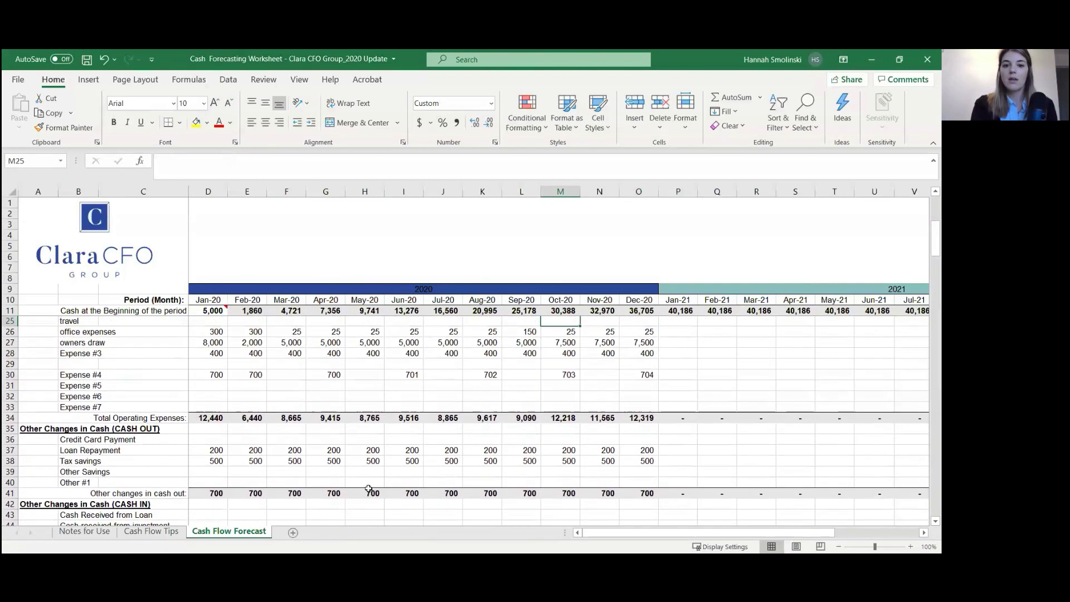
key(Up)
key(Up)
key(Up)
key(Up)
key(Up)
key(Down)
key(Down)
key(Down)
key(Left)
key(Left)
key(Left)
key(Up)
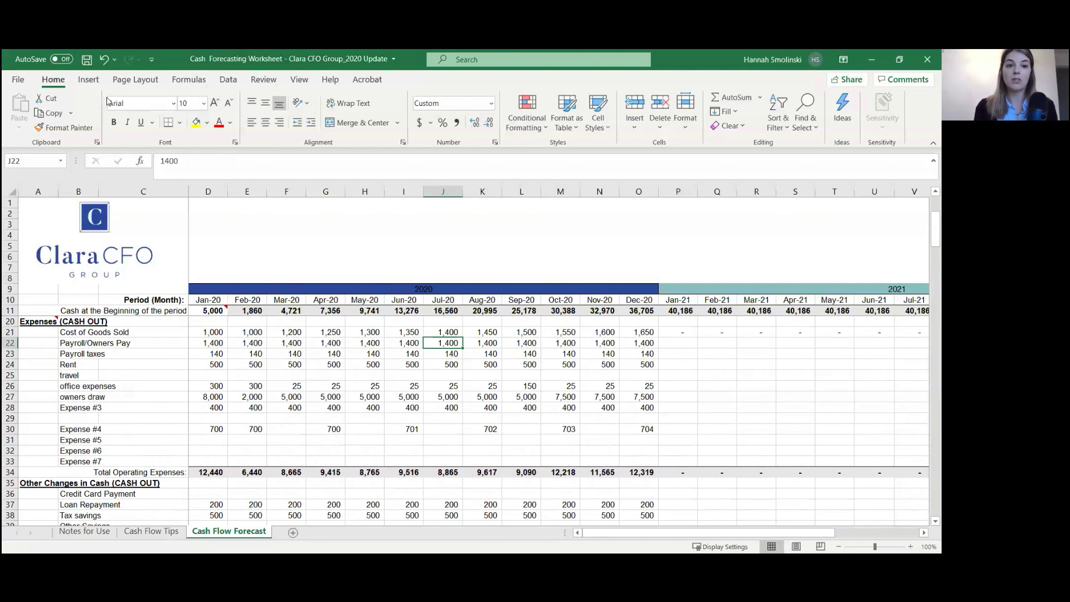
click(161, 160)
key(Delete)
text(2)
key(Return)
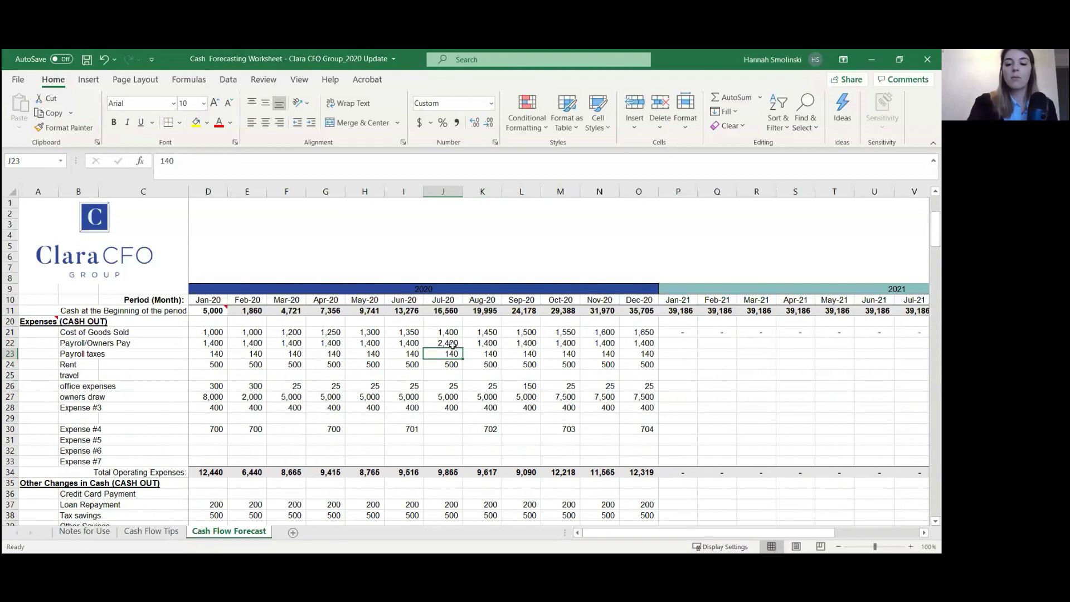
Step: Try to calculate the July 2020 payroll taxes with a formula based on that month's payroll amount
text(=)
click(453, 344)
text(////////8)
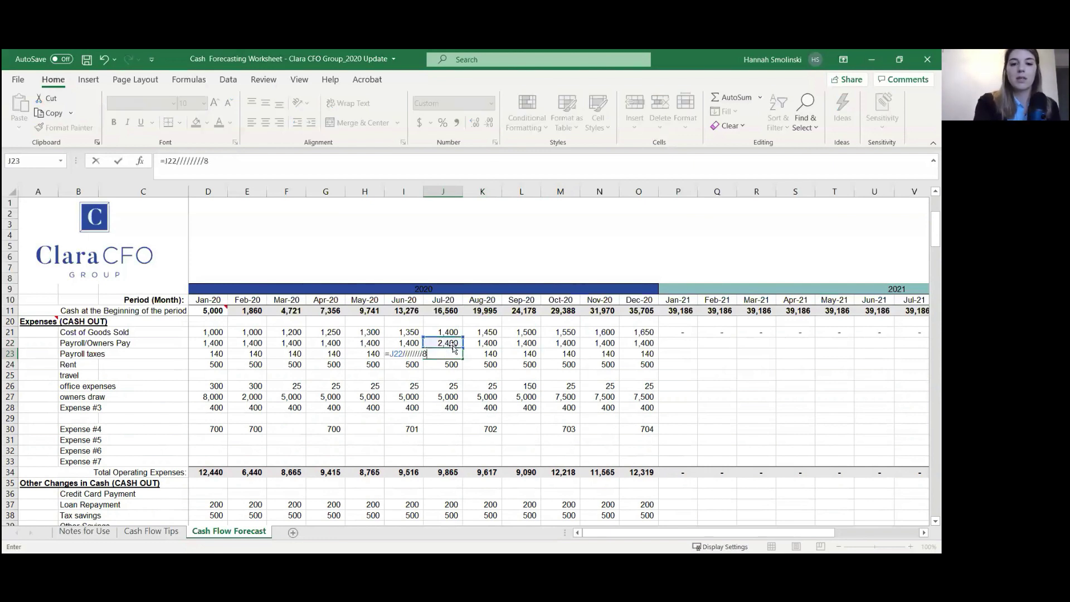
key(BackSpace)
key(BackSpace)
key(BackSpace)
key(BackSpace)
key(BackSpace)
key(BackSpace)
key(BackSpace)
key(BackSpace)
key(BackSpace)
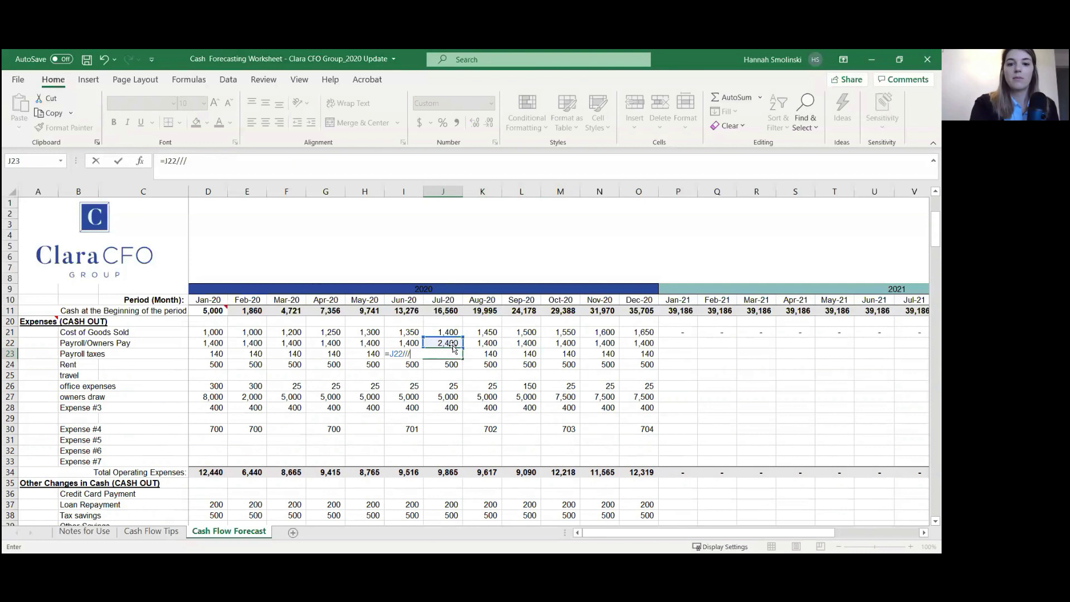
key(Return)
Step: Calculate the January 2020 payroll taxes as payroll times .1 and fill the formula across through December 2020
key(Left)
key(Up)
key(Left)
key(Left)
key(Left)
key(Left)
key(Left)
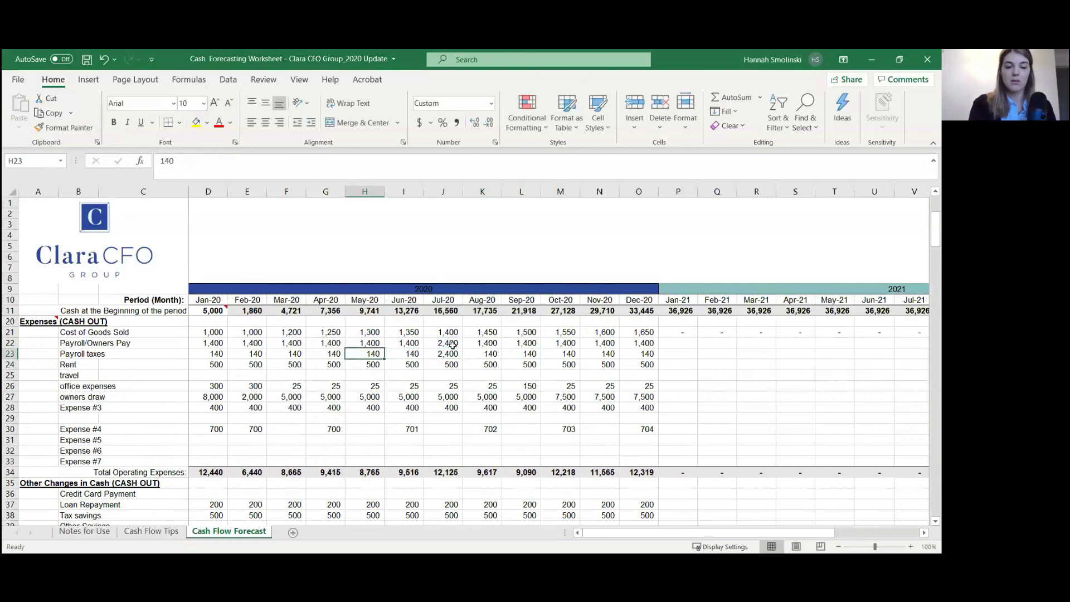
text(=)
key(Up)
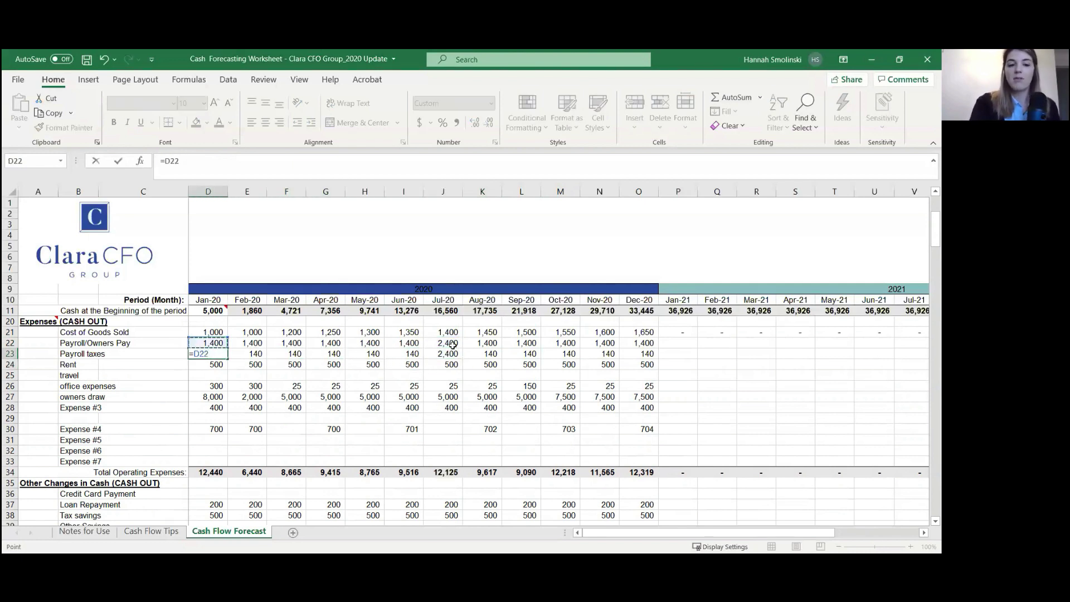
text(*)
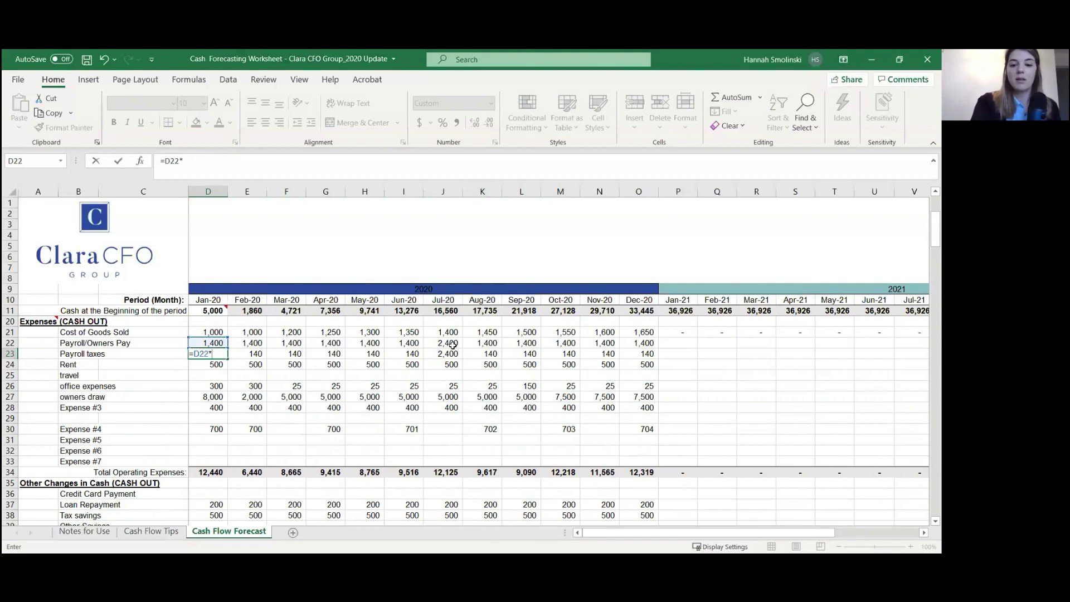
text(.1)
key(Return)
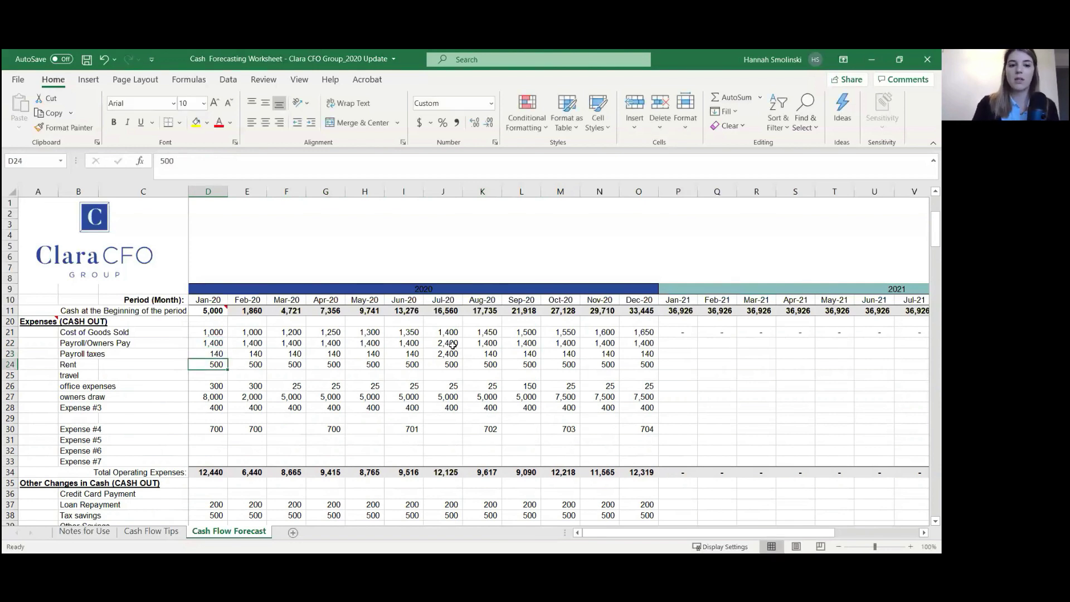
click(217, 351)
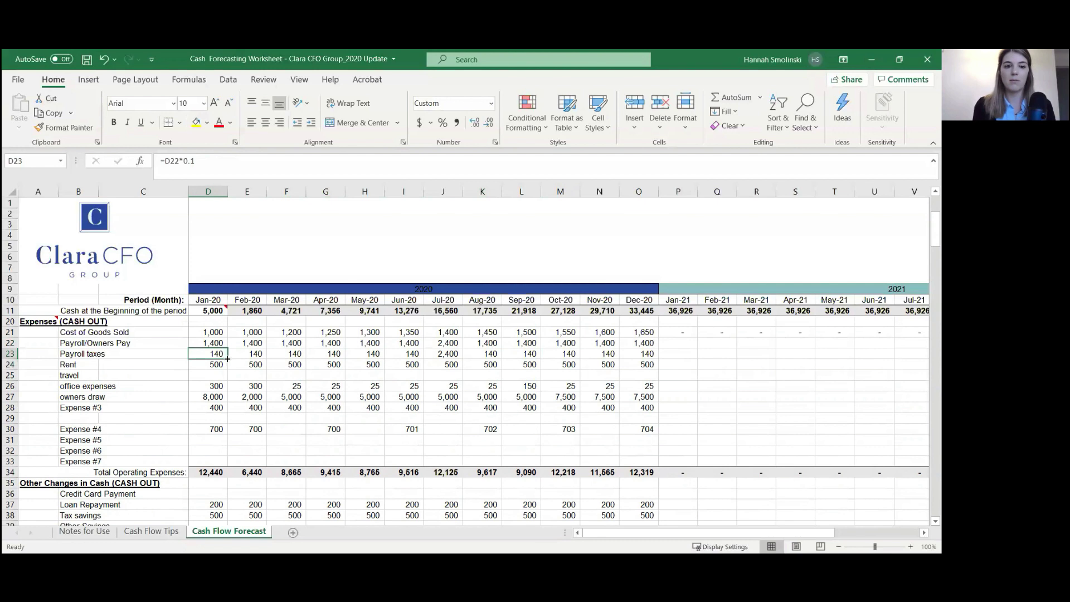
drag(228, 360, 653, 360)
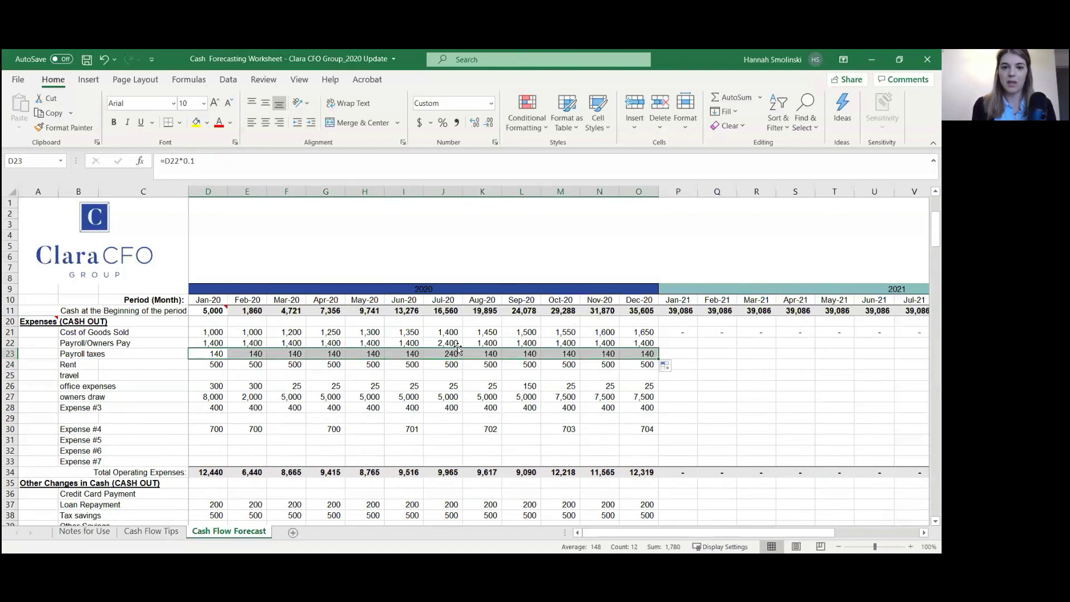
Step: Fill the July 2020 payroll amount of 2,400 across through December 2020
click(449, 344)
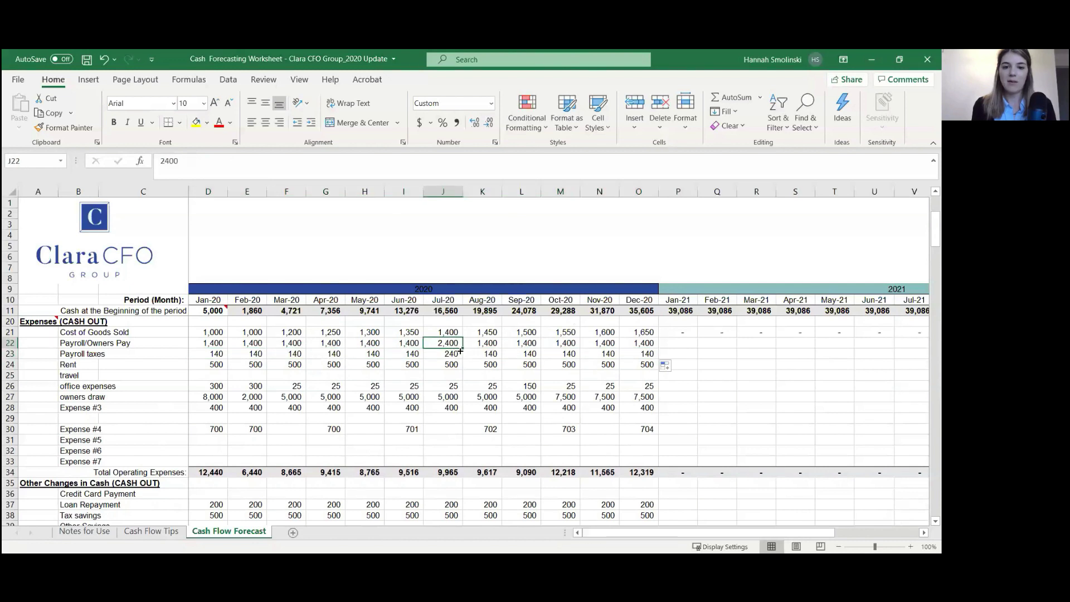
drag(492, 350, 651, 344)
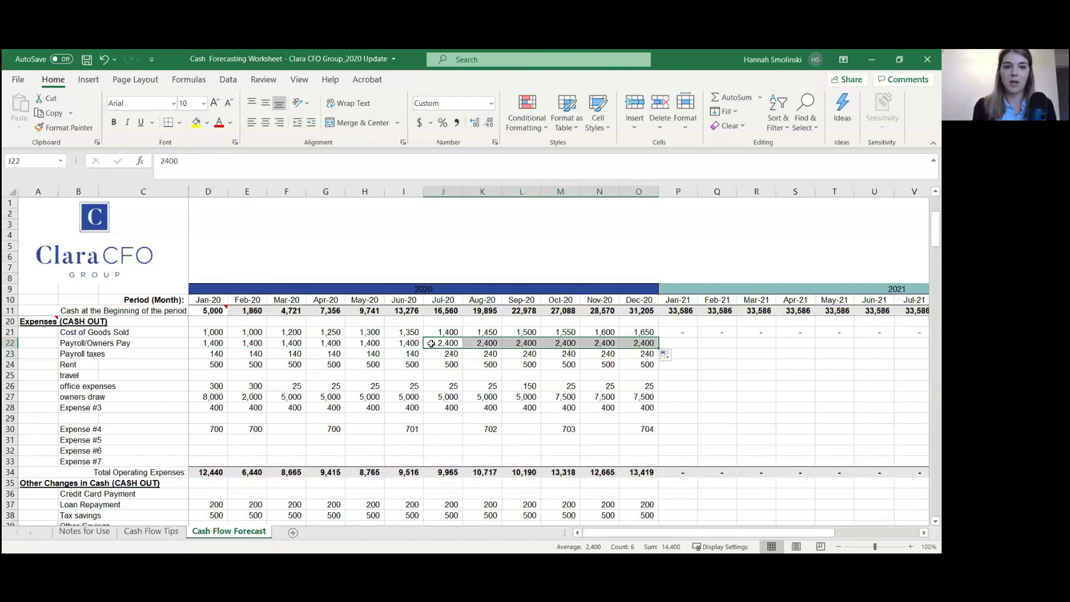
click(444, 429)
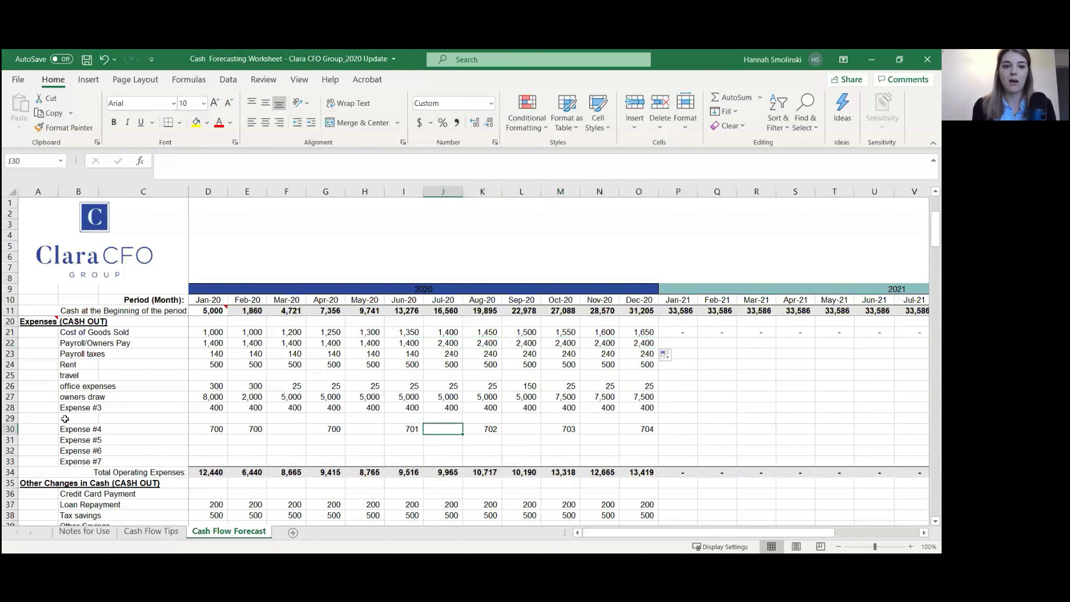
Step: Label the blank expense row above Expense #4 as Subcontactors and enter 500 for May 2020
click(64, 419)
text(Su)
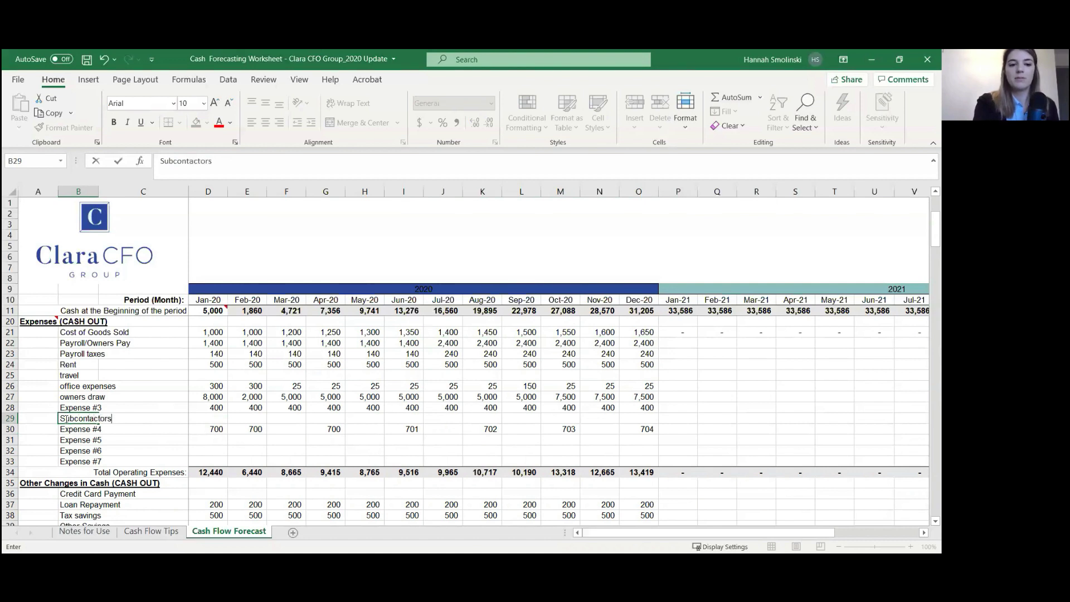
text(bcontactors)
key(Return)
key(Up)
key(Right)
key(Right)
key(Right)
key(Right)
key(Right)
key(Right)
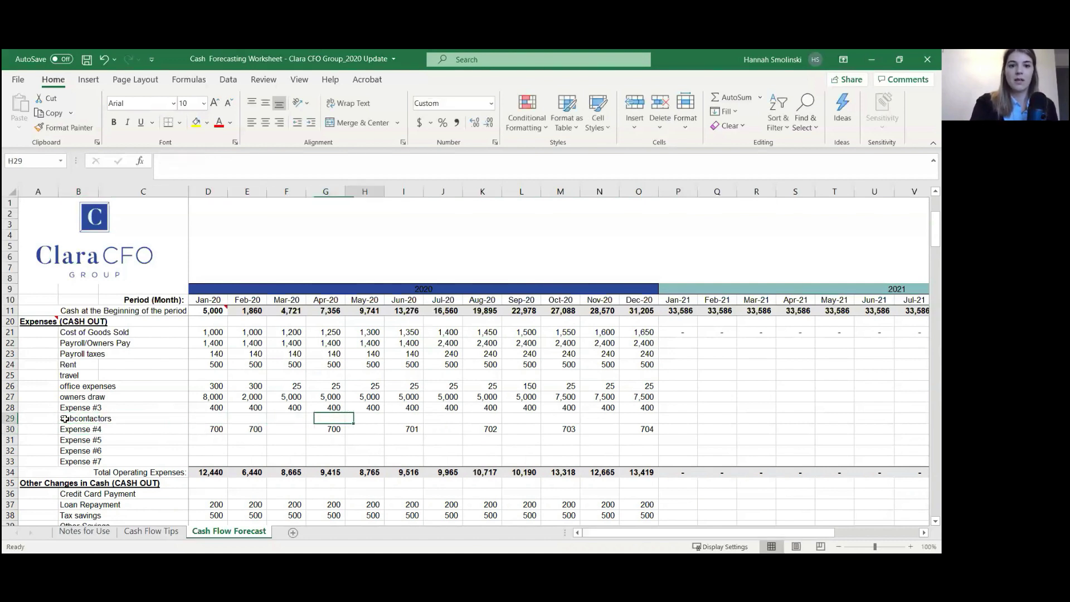
text(500)
key(Return)
click(371, 419)
drag(387, 424, 386, 434)
click(376, 428)
key(Delete)
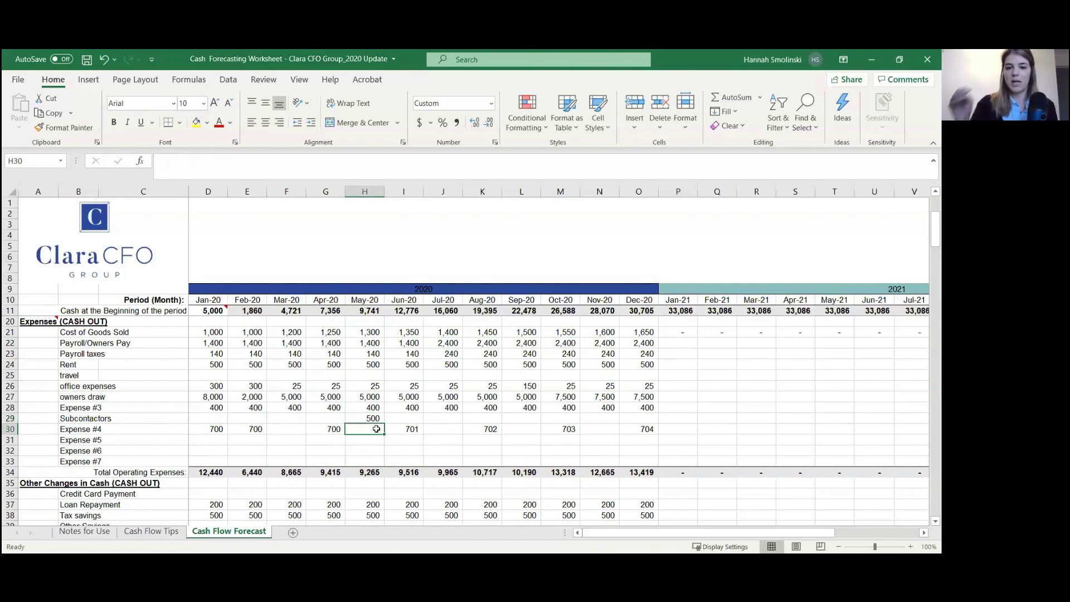
Step: Fill the May 2020 Subcontactors amount of 500 across through December 2020 and check December's ending cash
click(377, 417)
drag(385, 424, 642, 422)
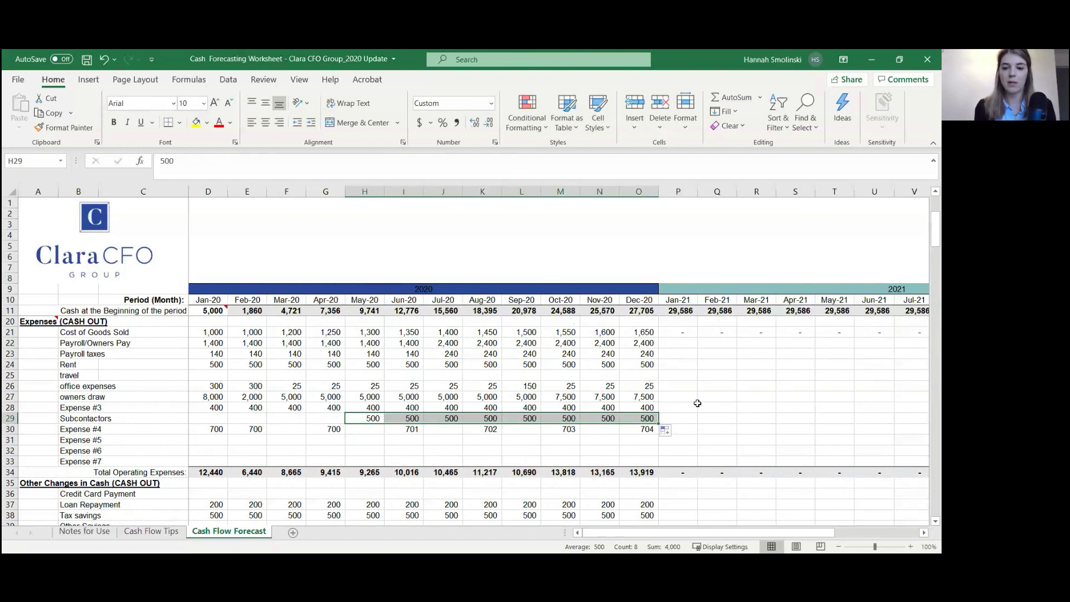
click(599, 418)
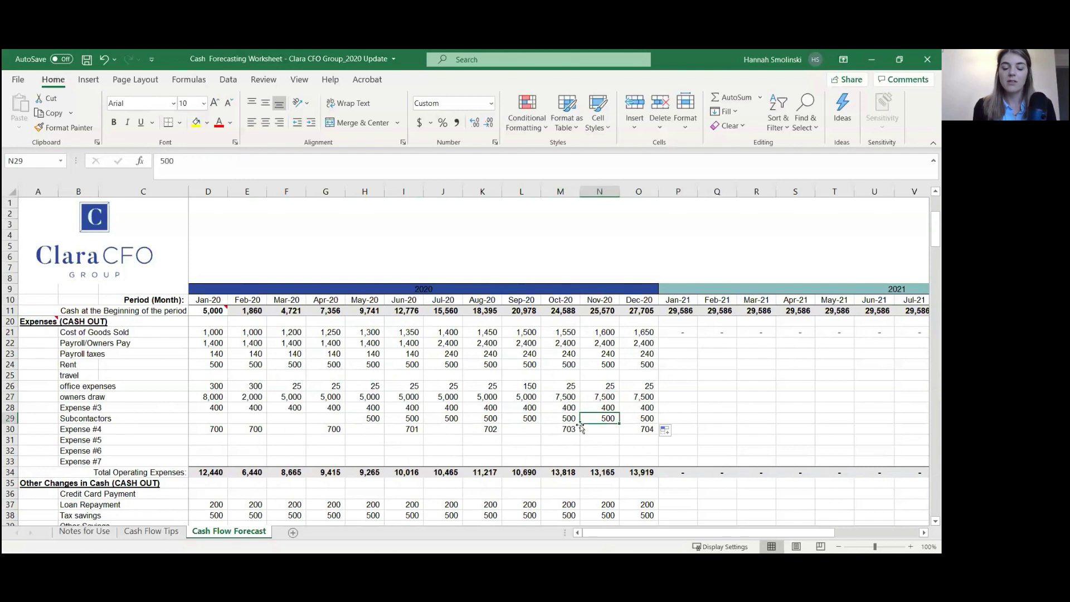
drag(372, 415, 643, 418)
scroll(642, 417, down, 8)
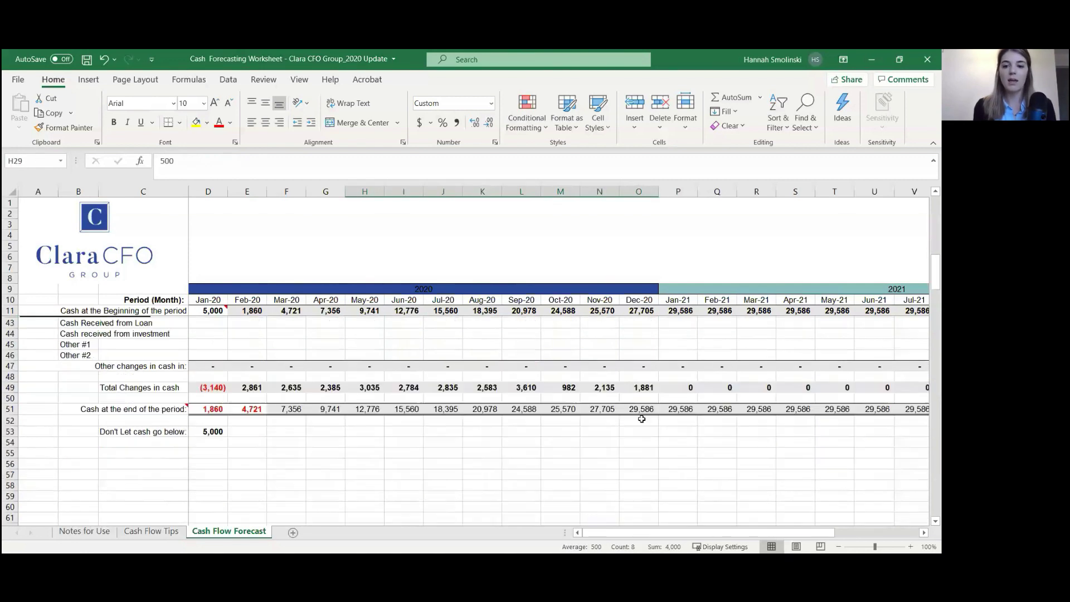
click(641, 397)
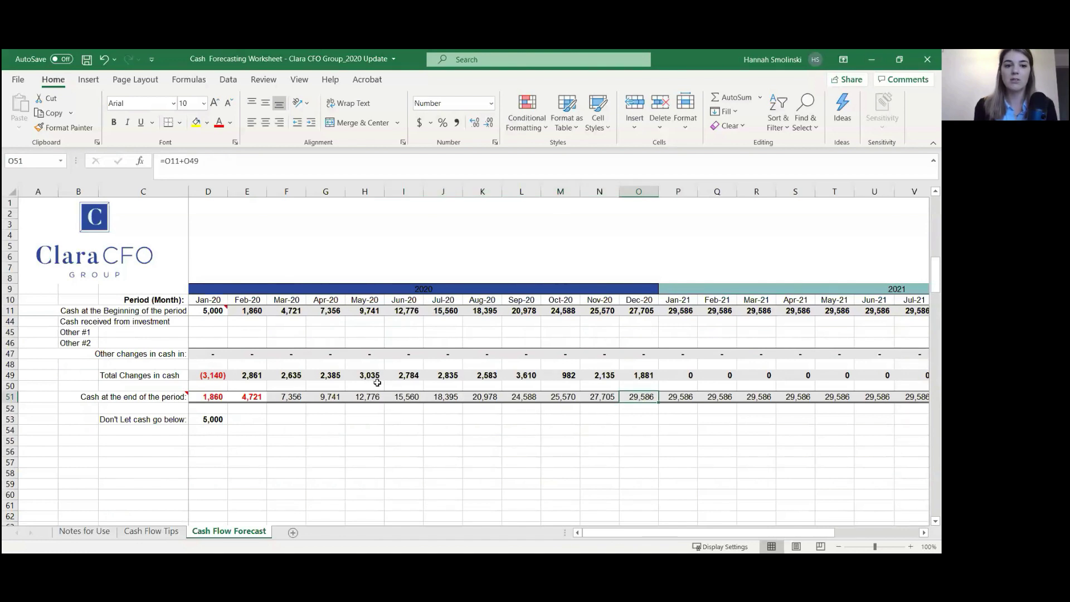
Step: Enter other savings of 1,000 for each month from April through December 2020 and check December's ending cash
scroll(376, 383, up, 2)
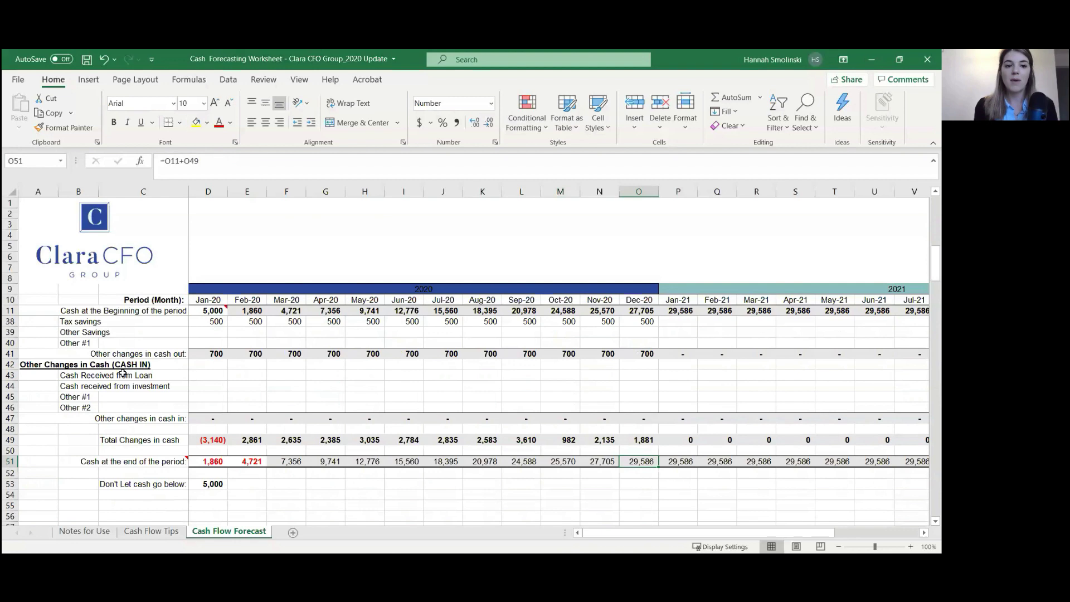
click(329, 331)
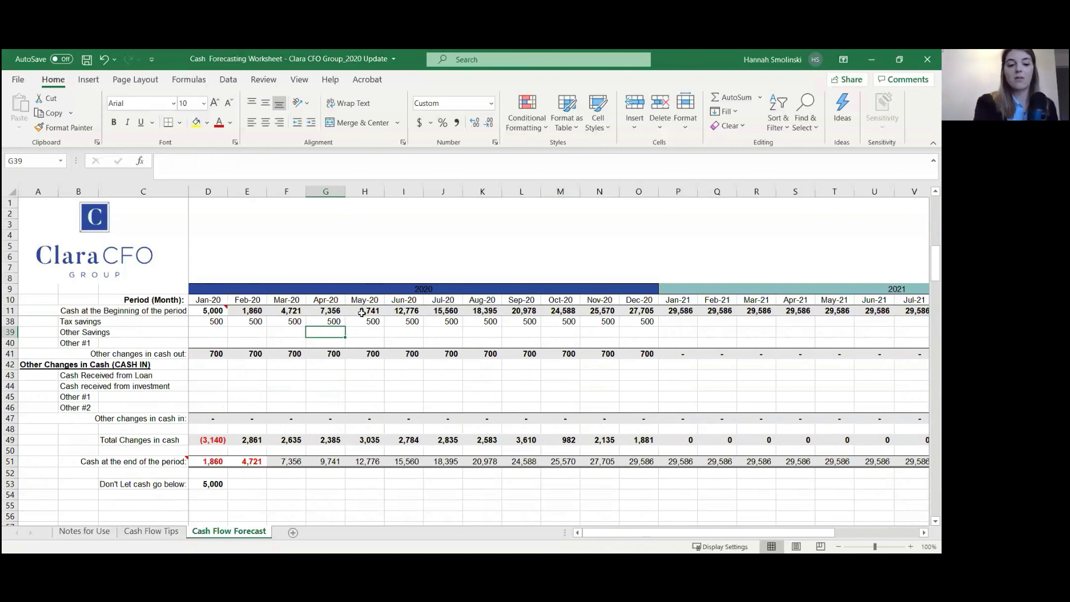
text(1000)
key(ctrl+Return)
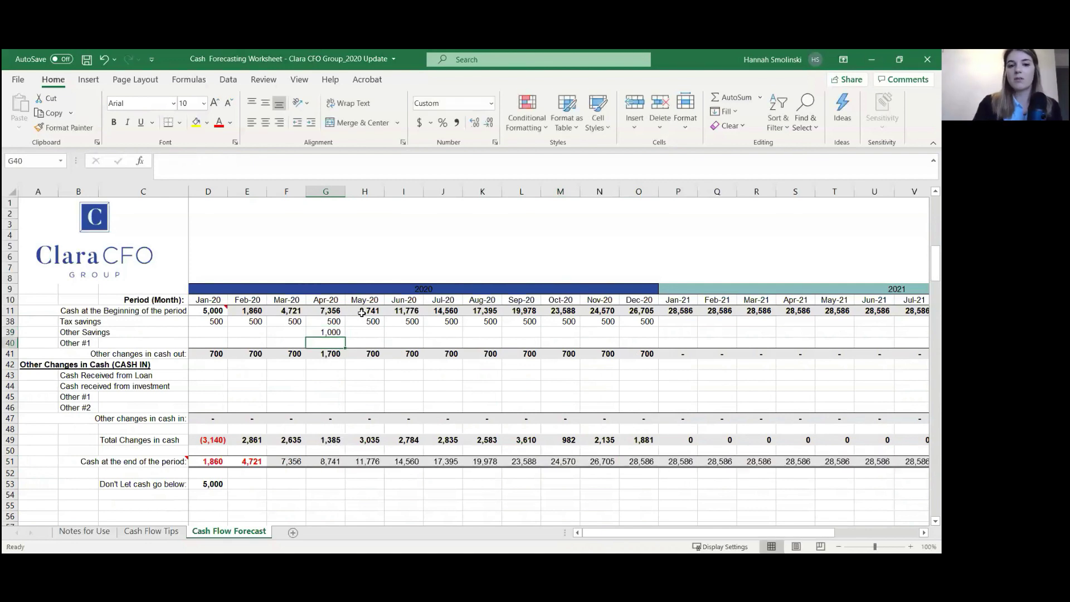
drag(343, 338, 635, 337)
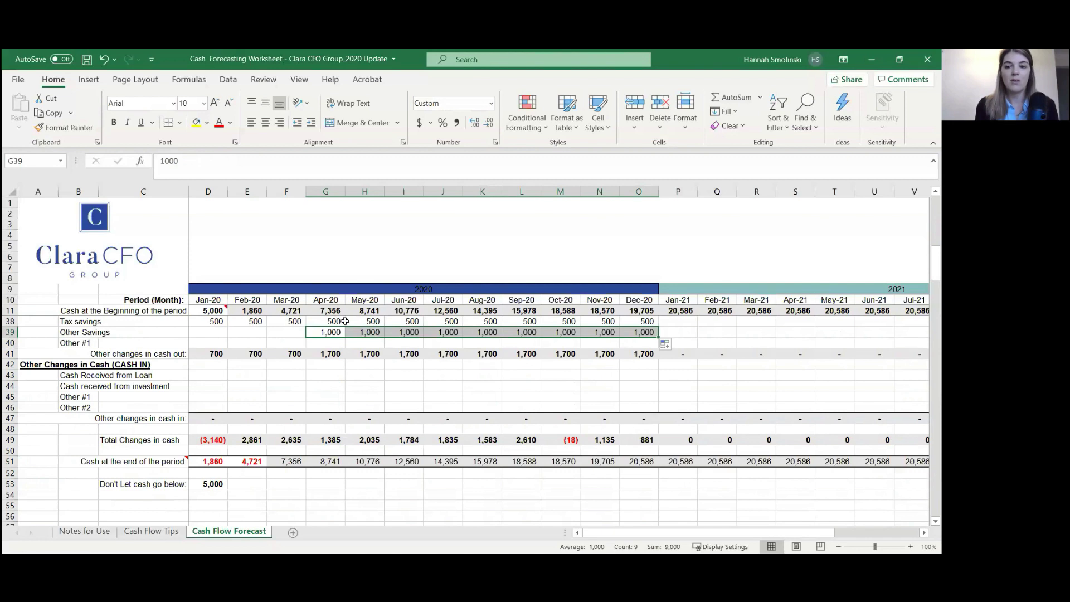
click(647, 463)
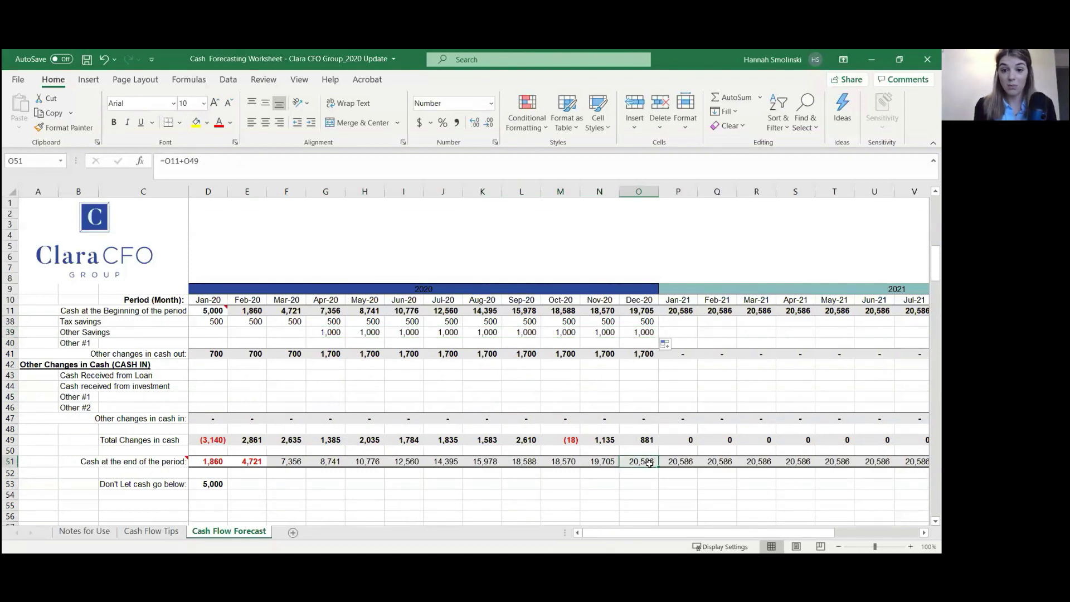
drag(330, 331, 646, 336)
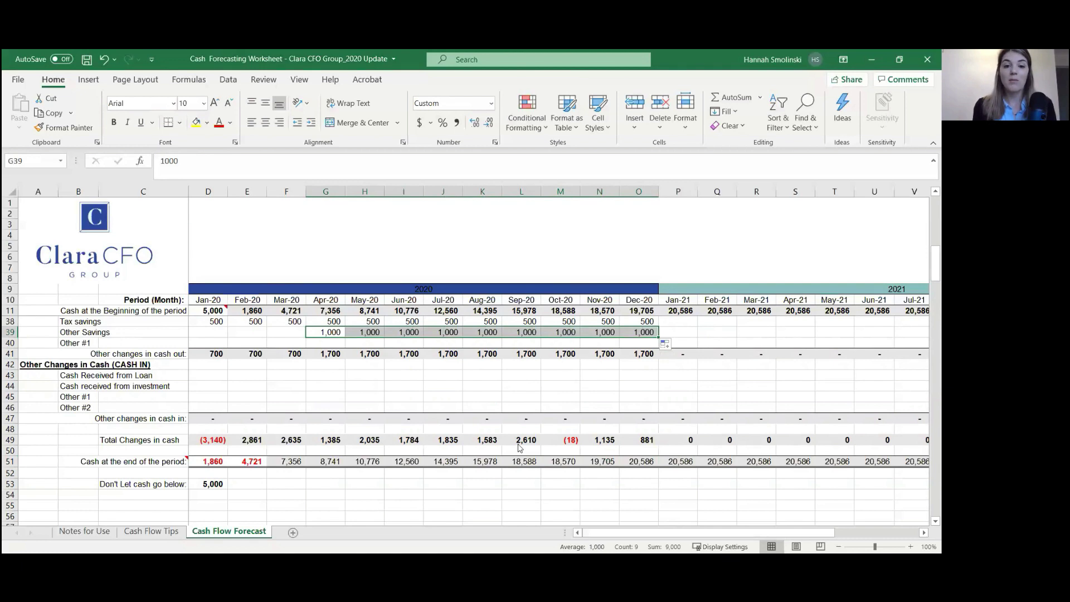
Step: Clear the April 2020 income for Revenue Steam # 1 and check the effect on ending cash
scroll(435, 399, up, 6)
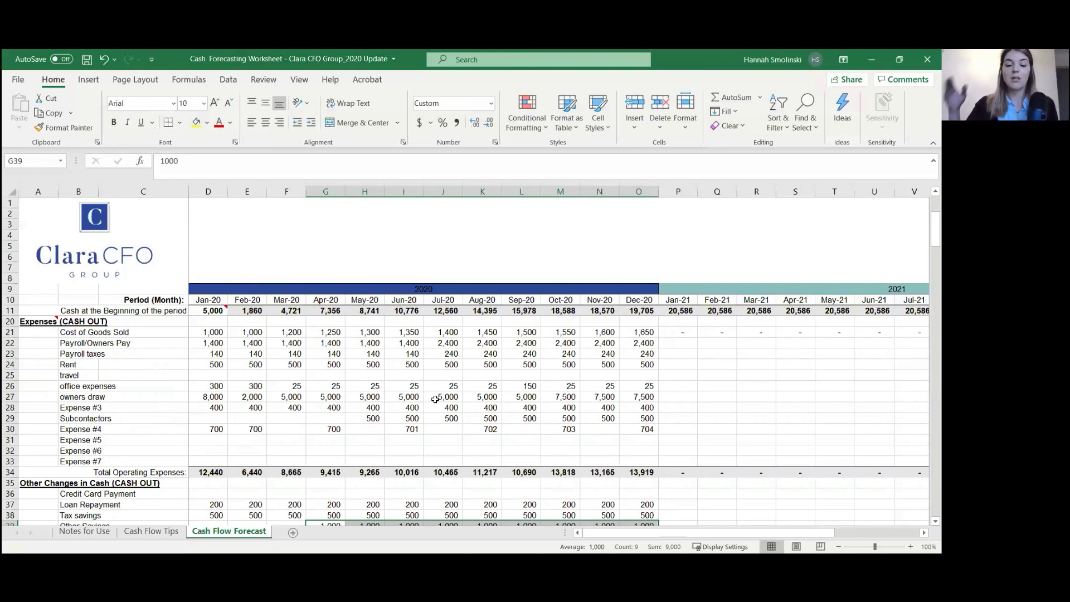
scroll(436, 399, up, 3)
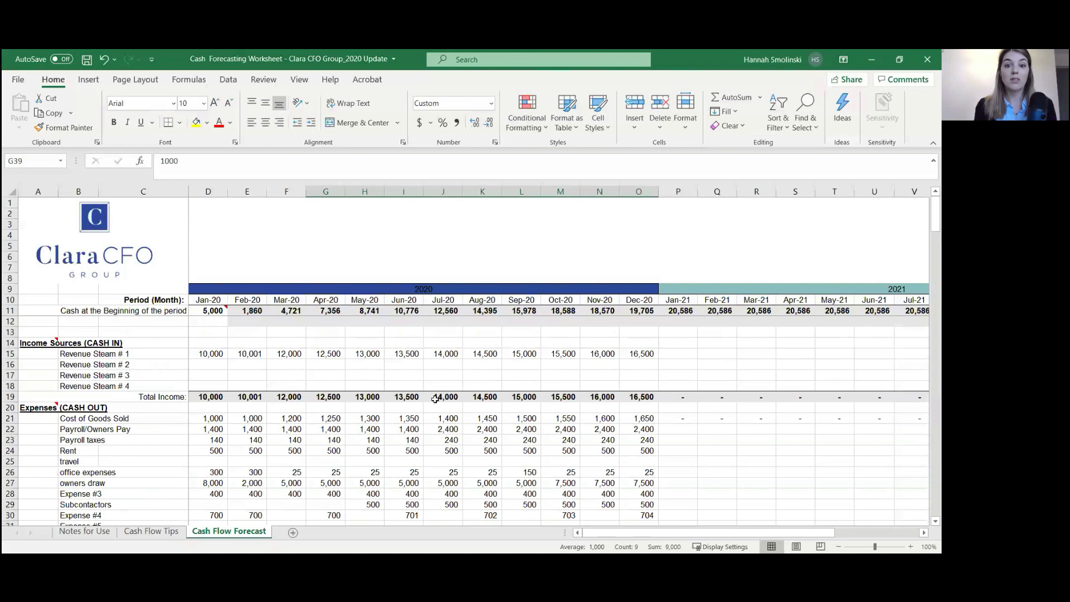
click(334, 355)
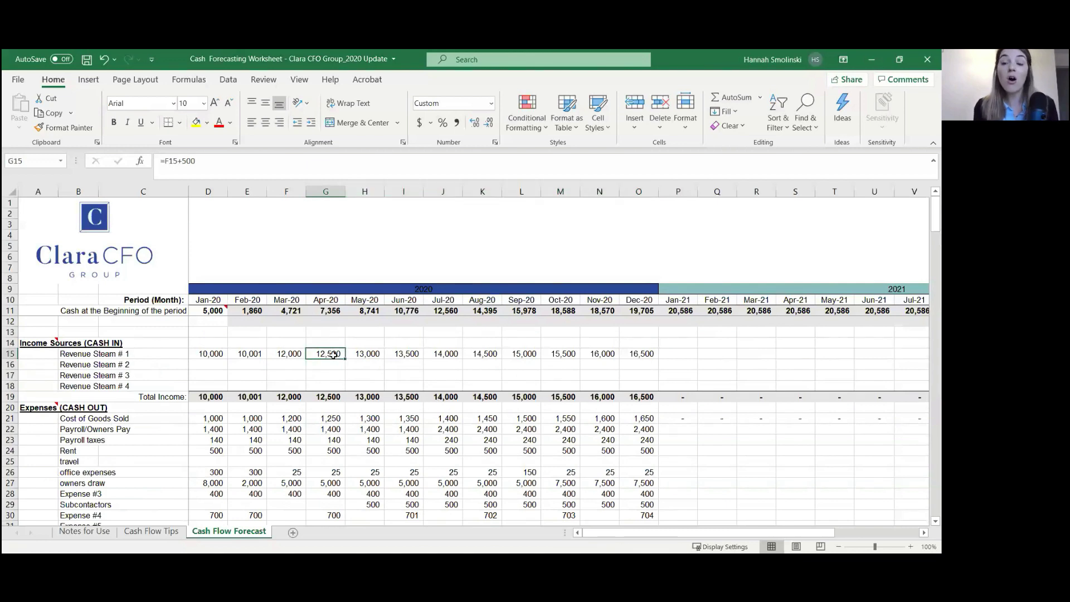
key(Delete)
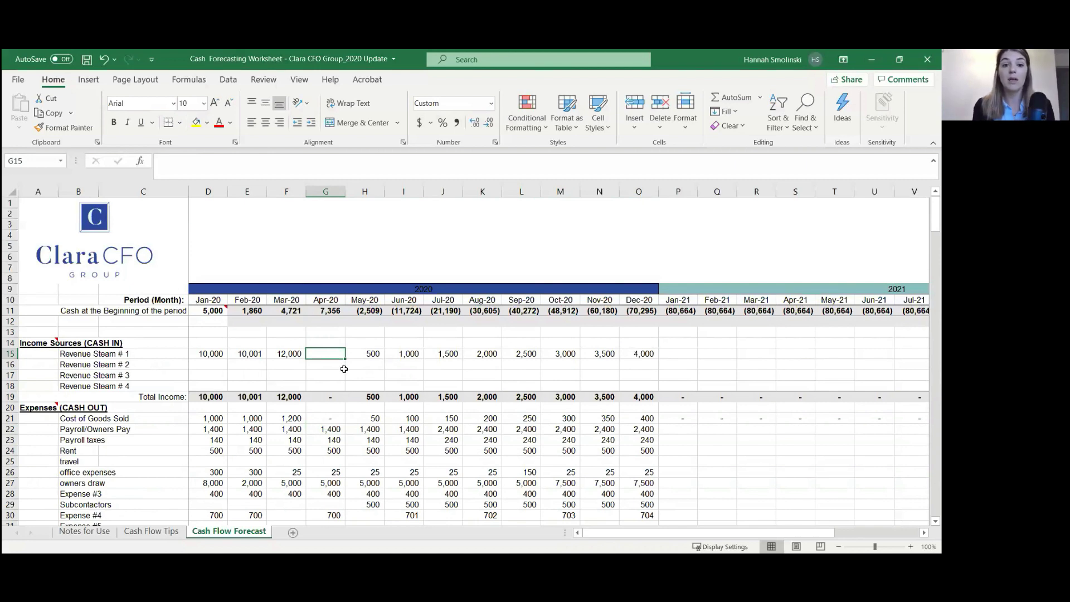
scroll(344, 369, down, 9)
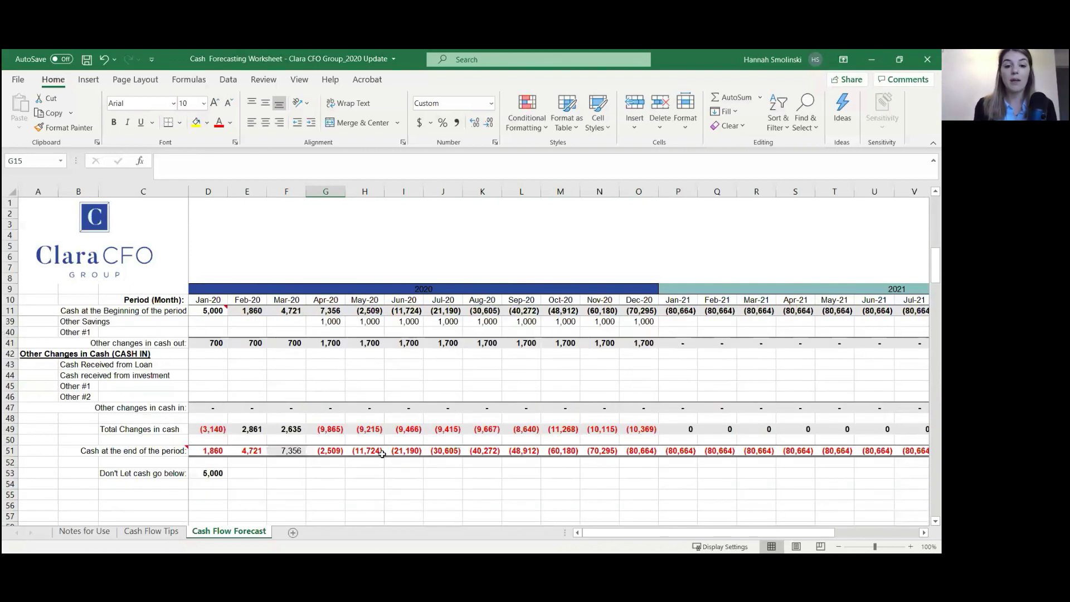
Step: Set the May 2020 income for Revenue Steam # 1 to March's income plus 500 with the formula =F15+500
scroll(382, 454, up, 9)
click(375, 353)
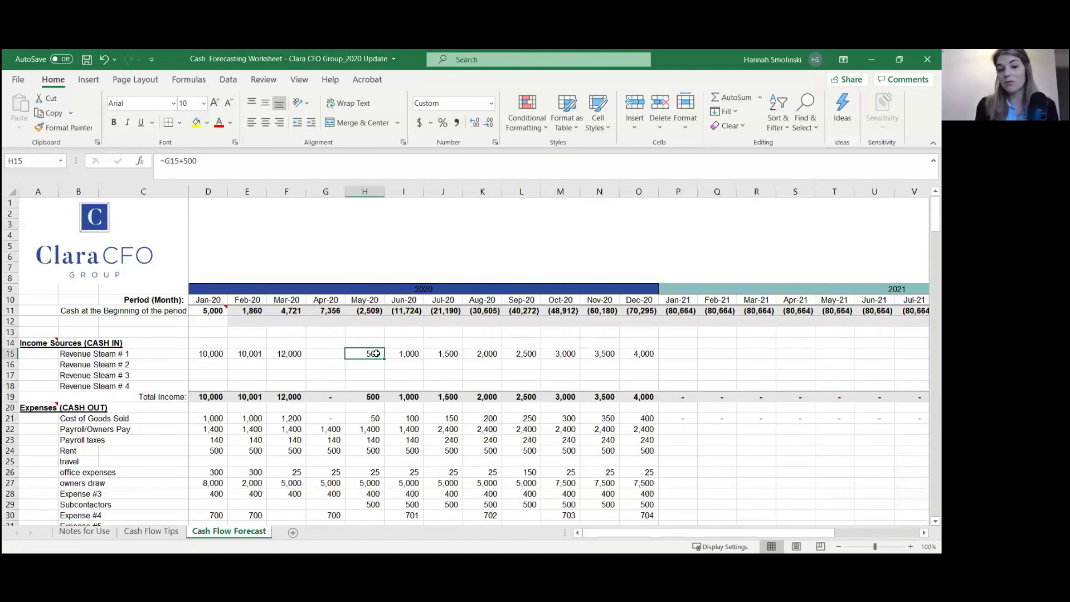
text(=)
key(Left)
key(Left)
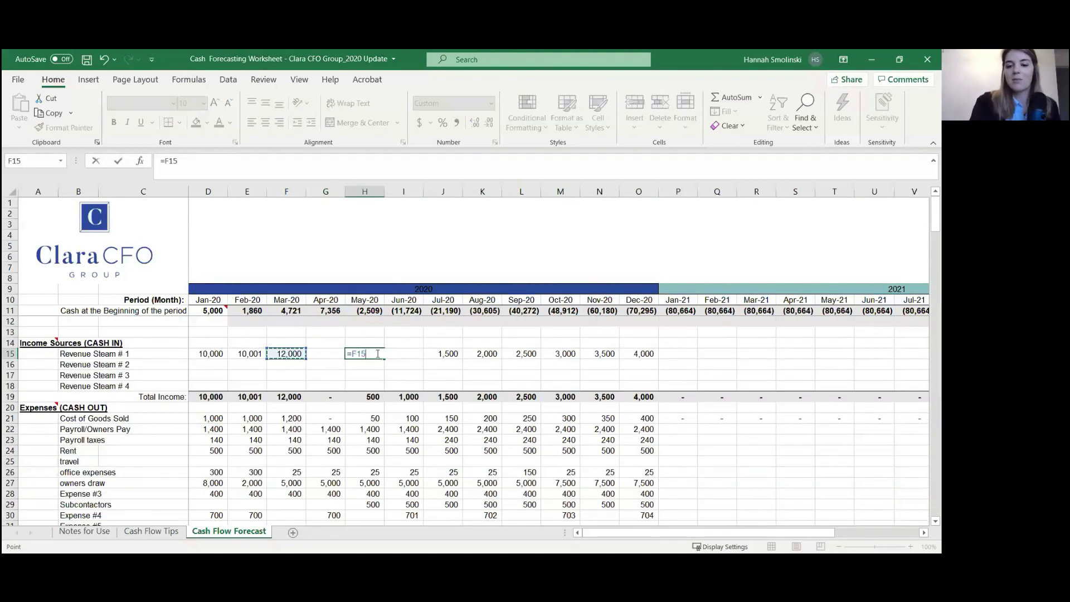
text(+500)
key(Return)
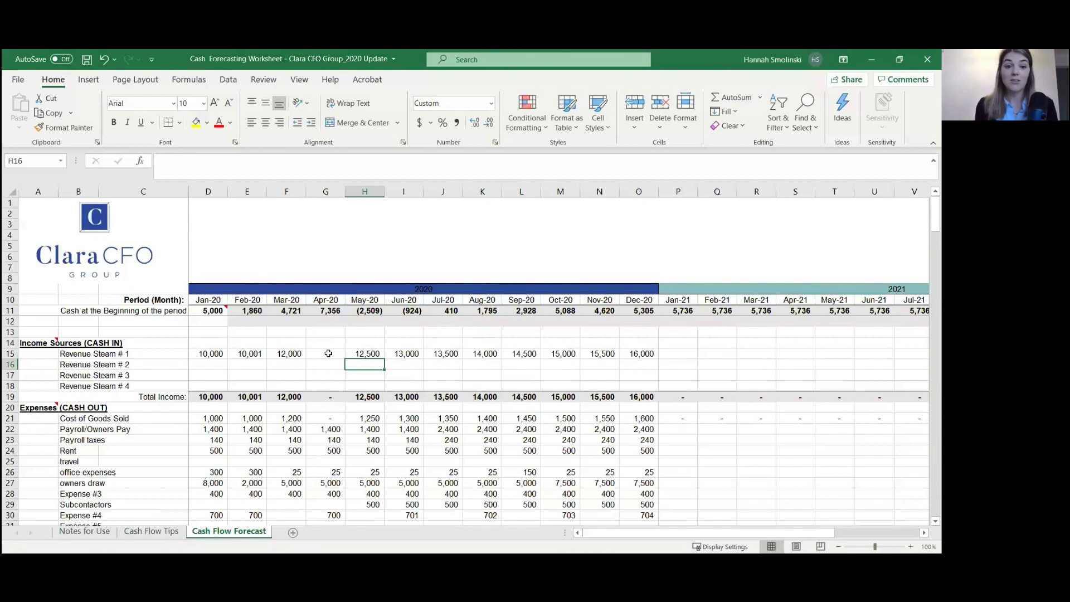
Step: Clear the Other Savings amounts for April through June 2020
scroll(328, 356, down, 8)
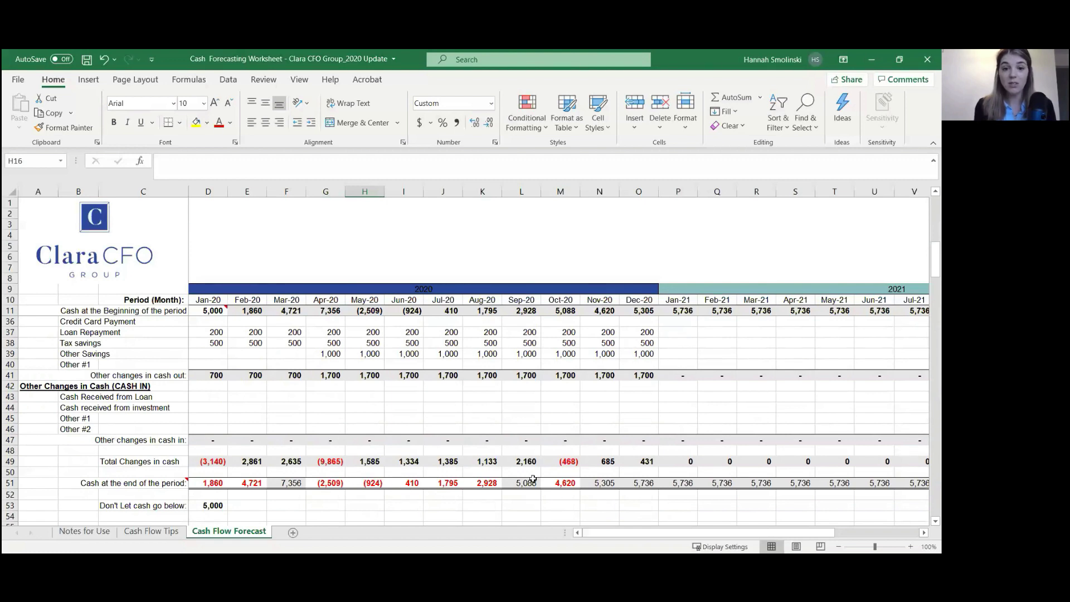
drag(322, 354, 393, 355)
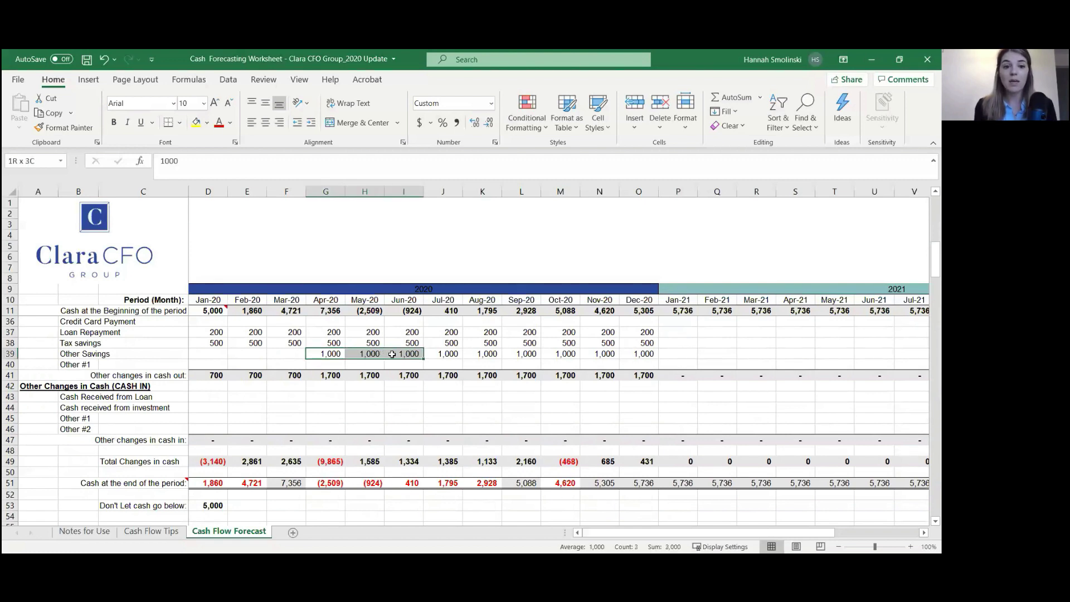
key(Delete)
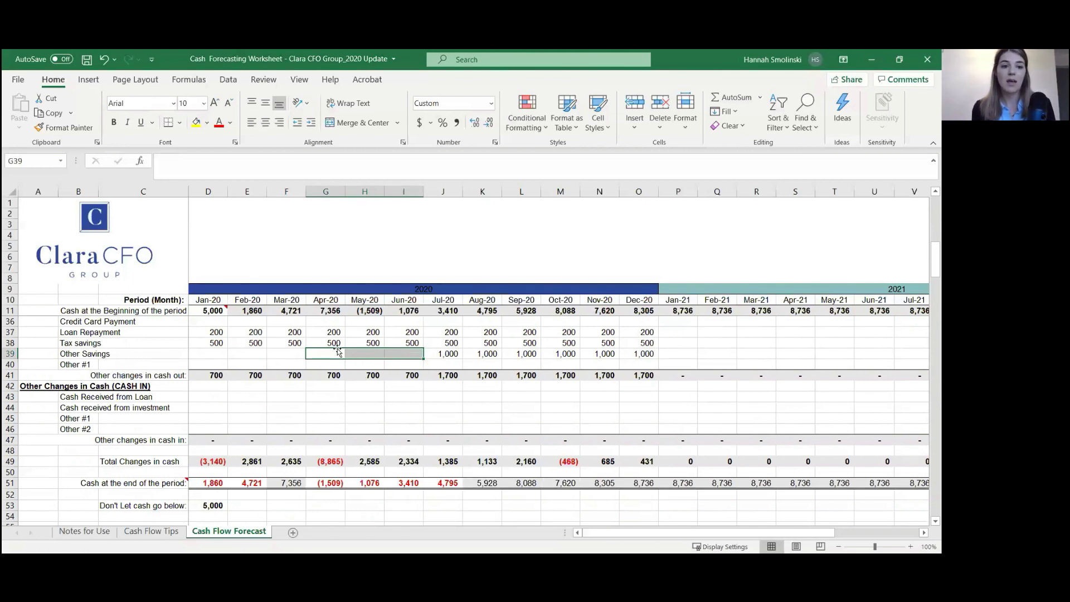
Step: Set the April 2020 owners draw to 2,000 and check December's ending cash
scroll(335, 344, up, 4)
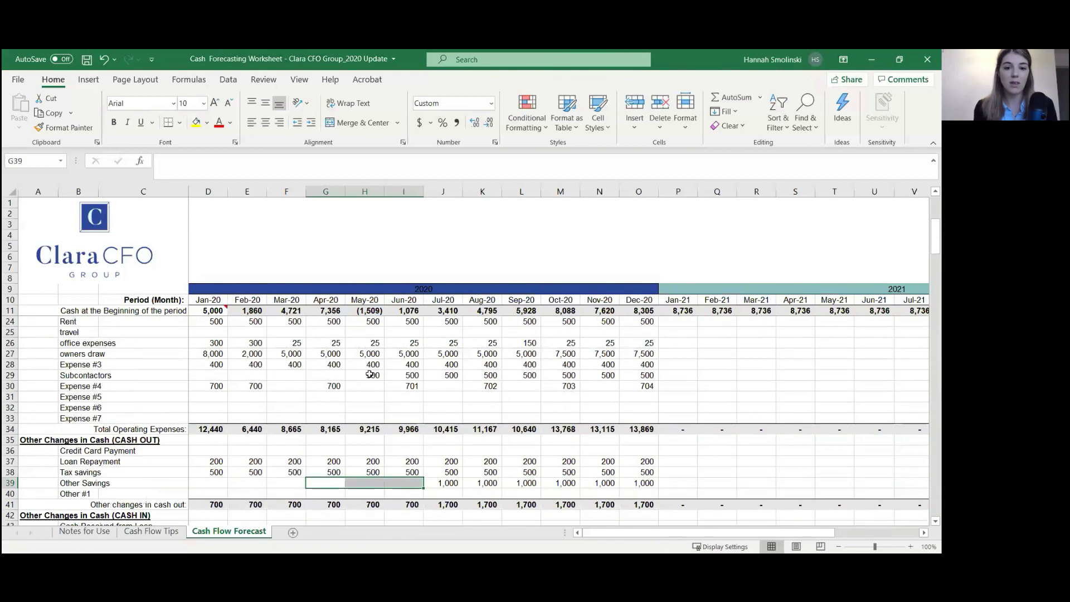
click(330, 352)
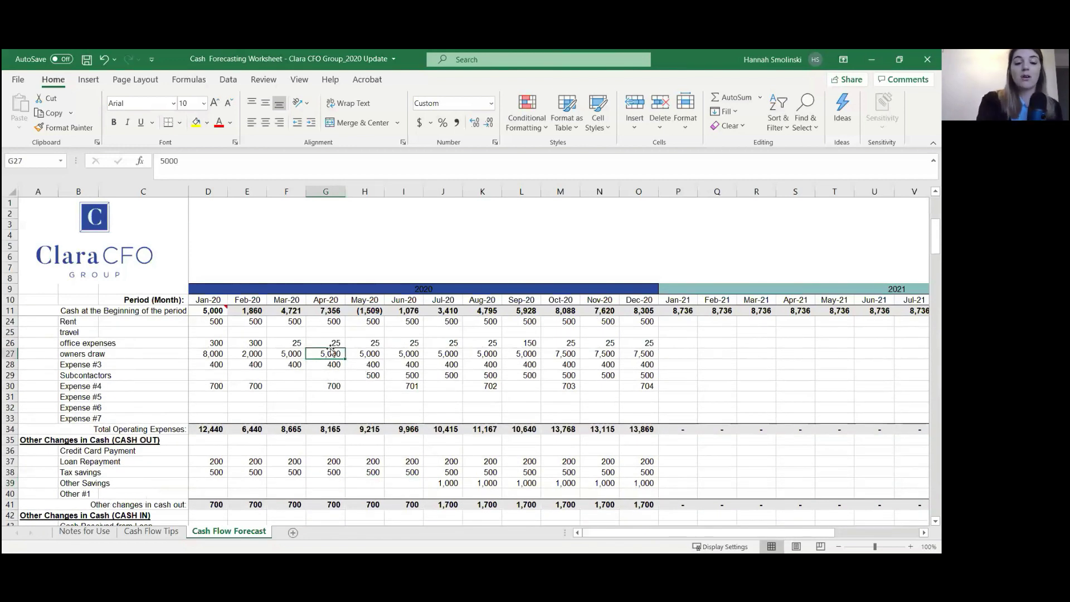
text(200)
key(Return)
click(330, 348)
text(2000)
key(Return)
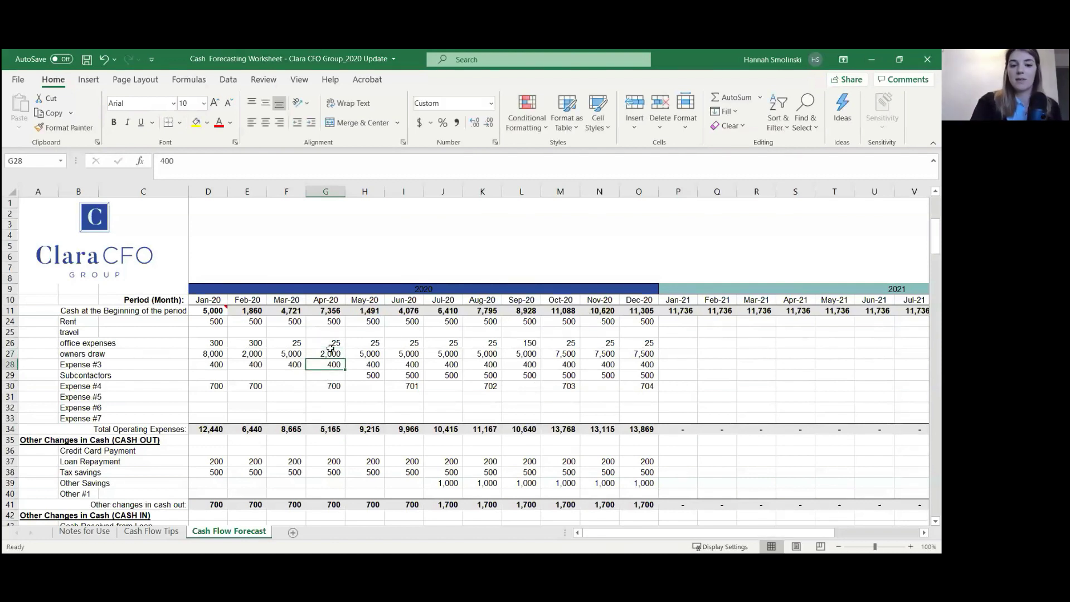
scroll(331, 352, down, 5)
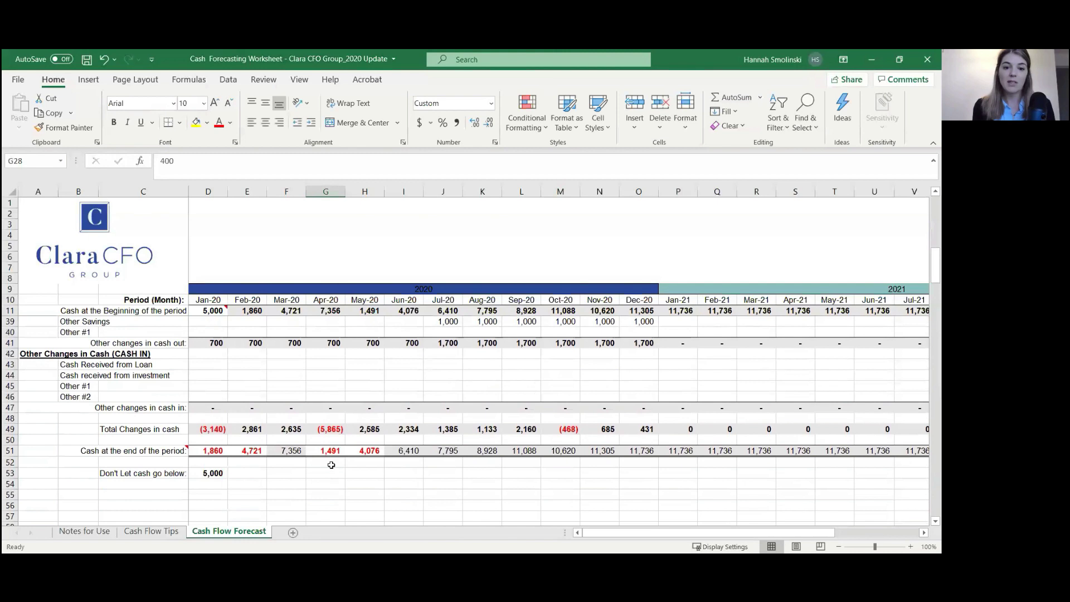
click(635, 450)
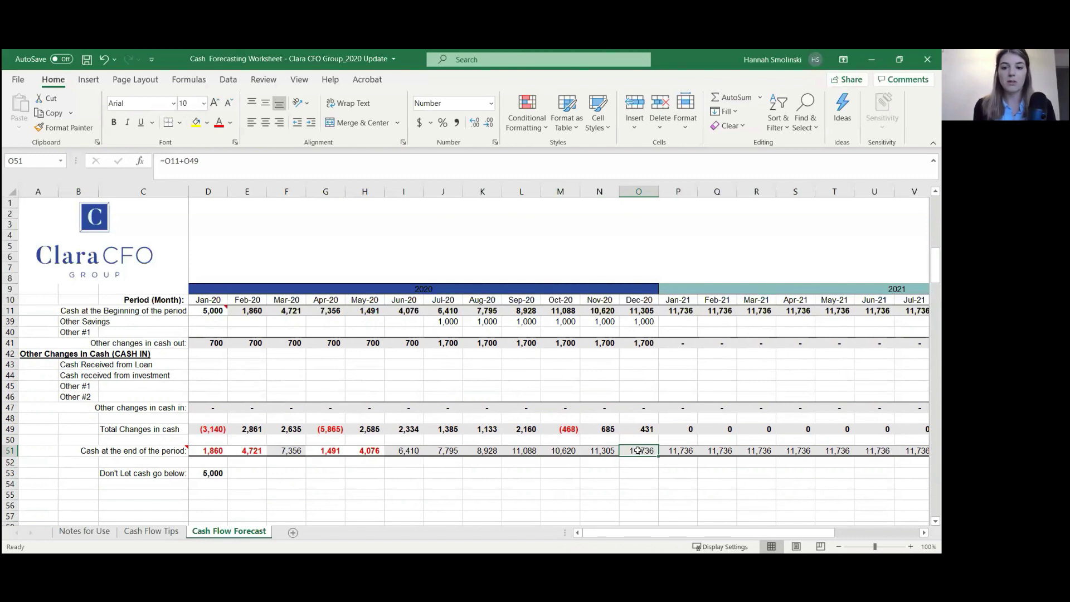
Step: Create a copy of the Cash Flow Forecast sheet at the end of the workbook
scroll(636, 442, up, 9)
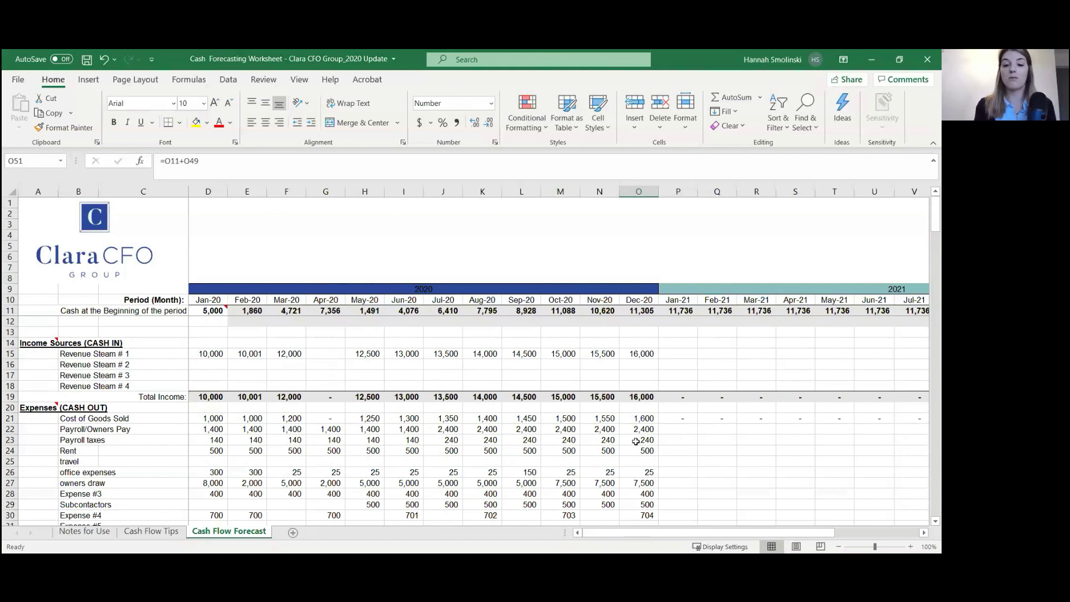
right_click(230, 537)
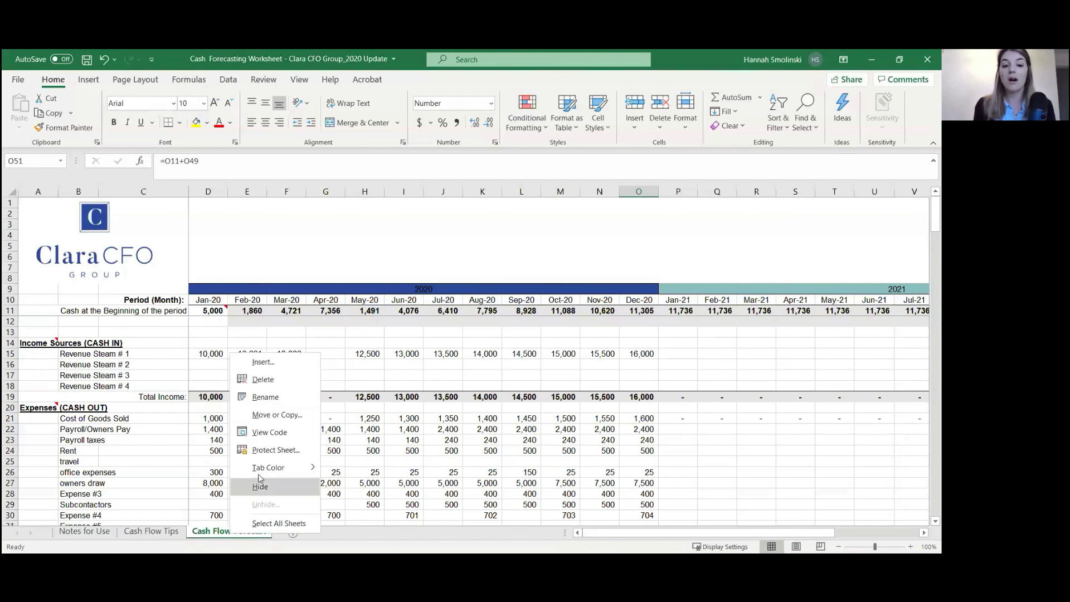
click(265, 419)
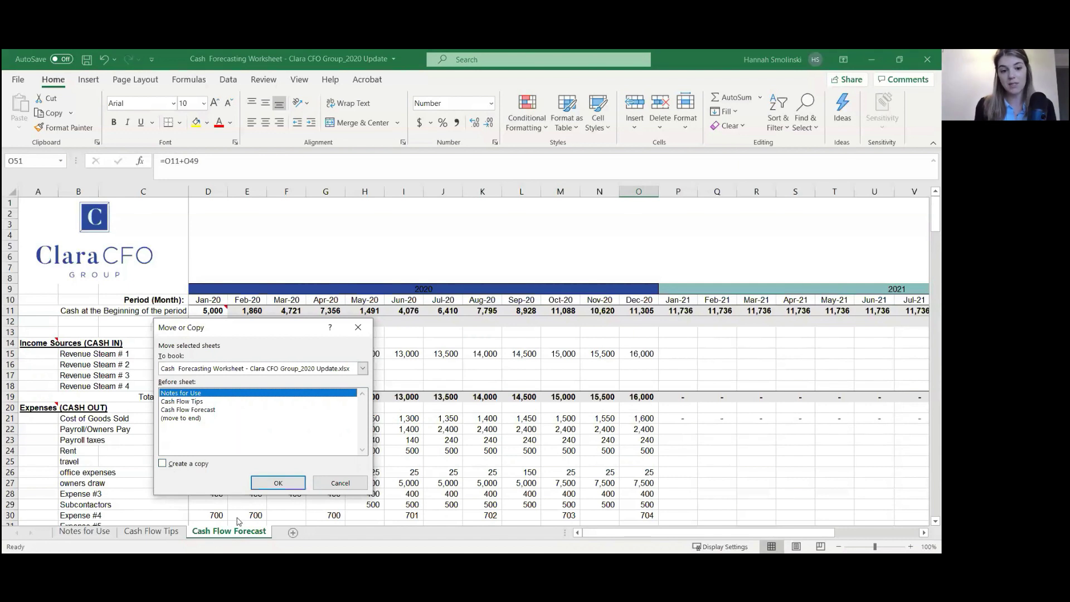
click(162, 464)
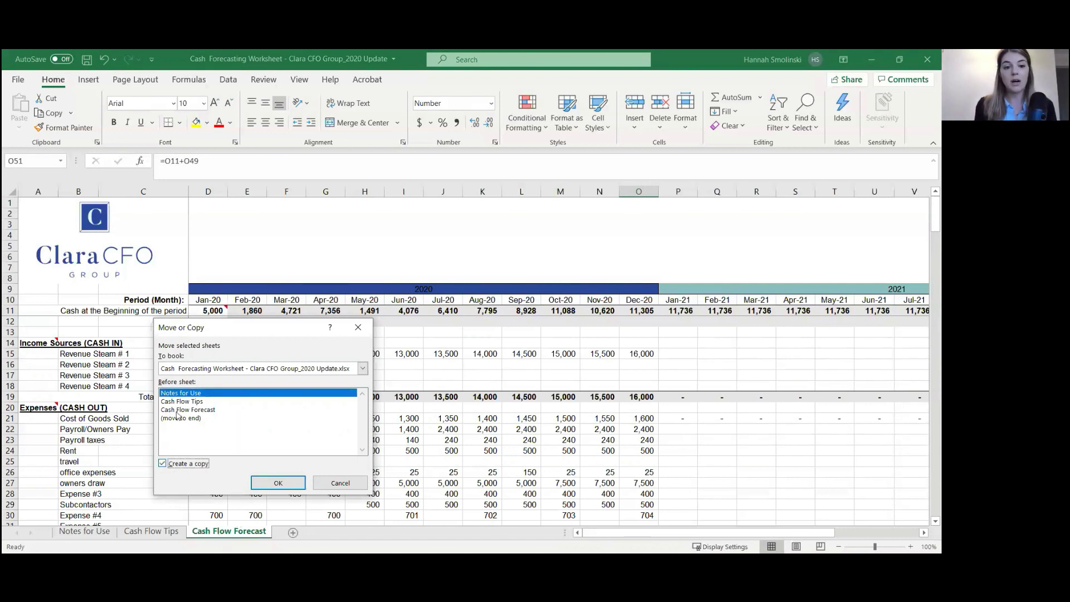
click(181, 418)
click(278, 483)
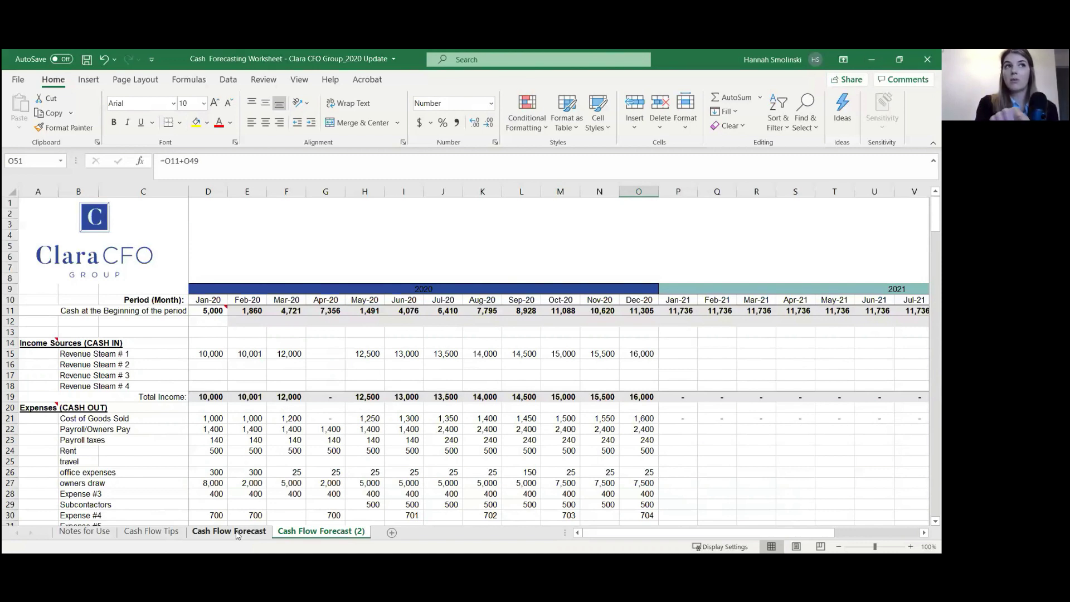
Step: On the copied forecast sheet, set the May 2020 income for Revenue Steam # 1 to 6,000 and check the effect on ending cash
click(328, 443)
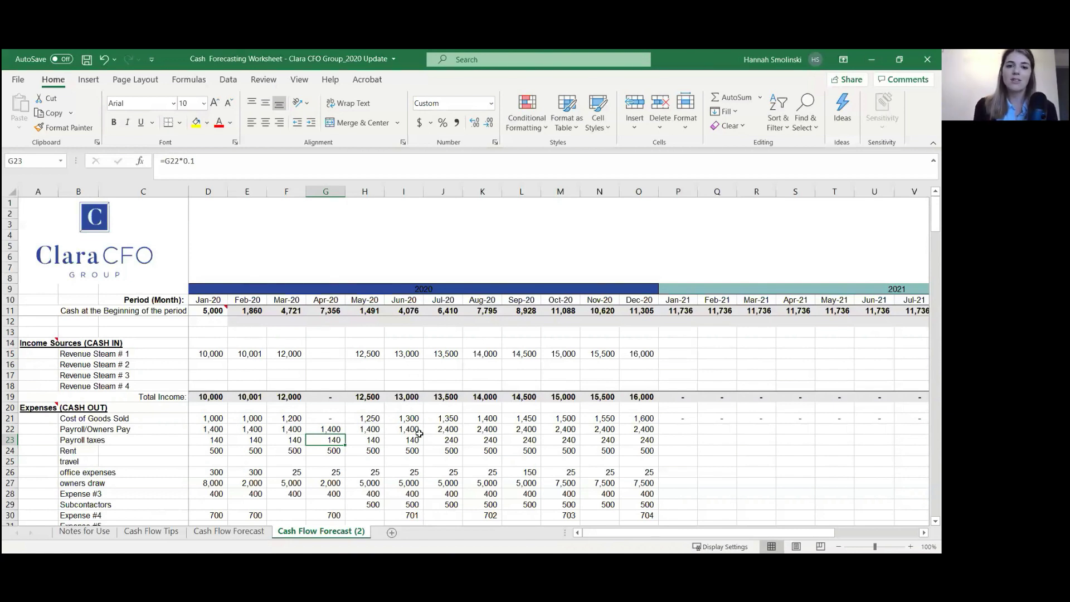
scroll(532, 467, down, 1)
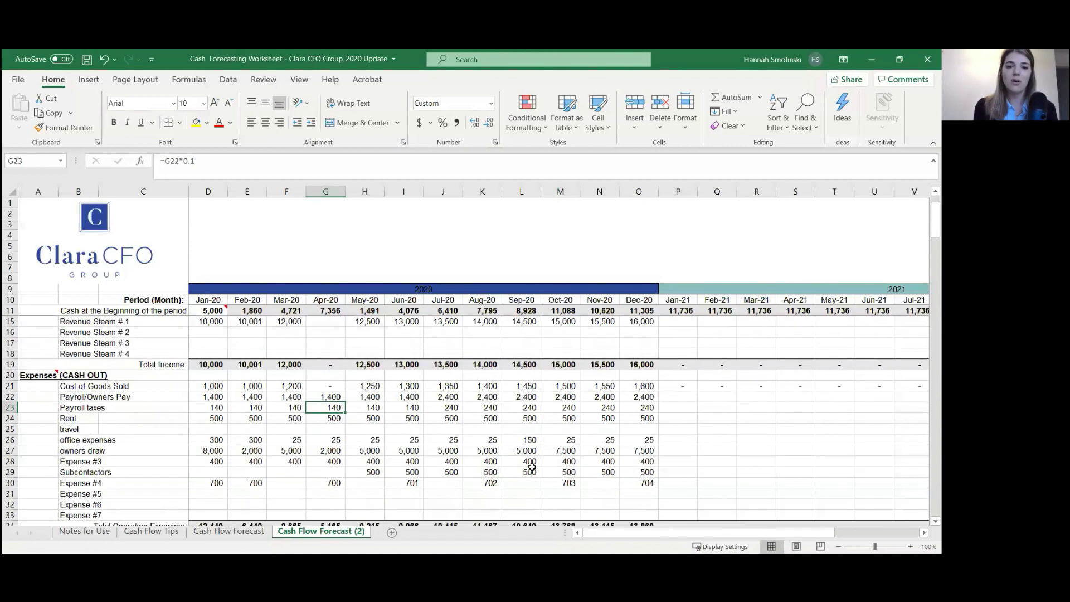
scroll(532, 467, up, 1)
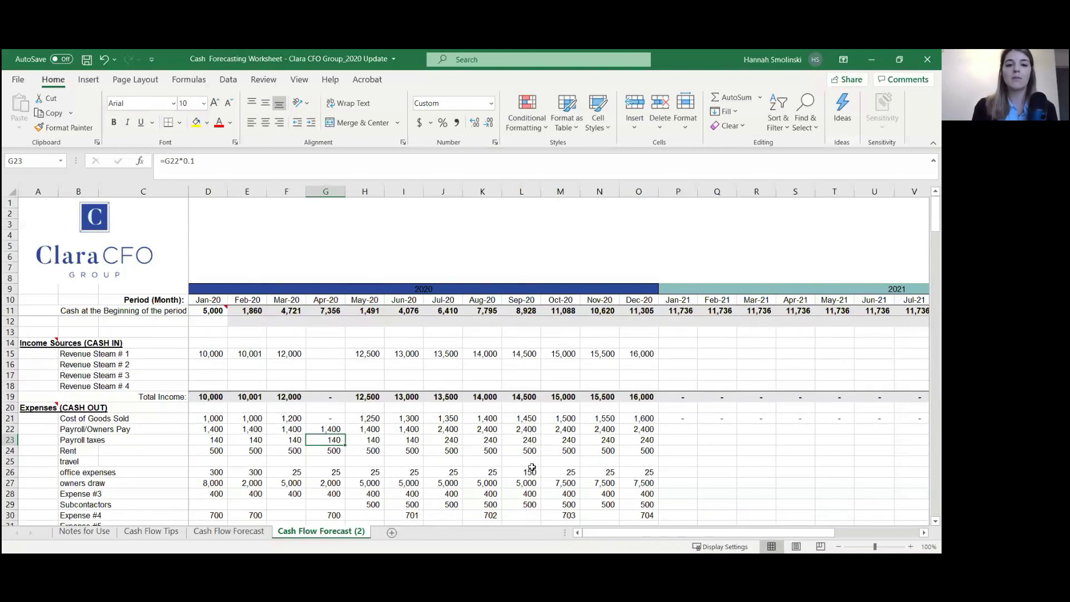
click(358, 353)
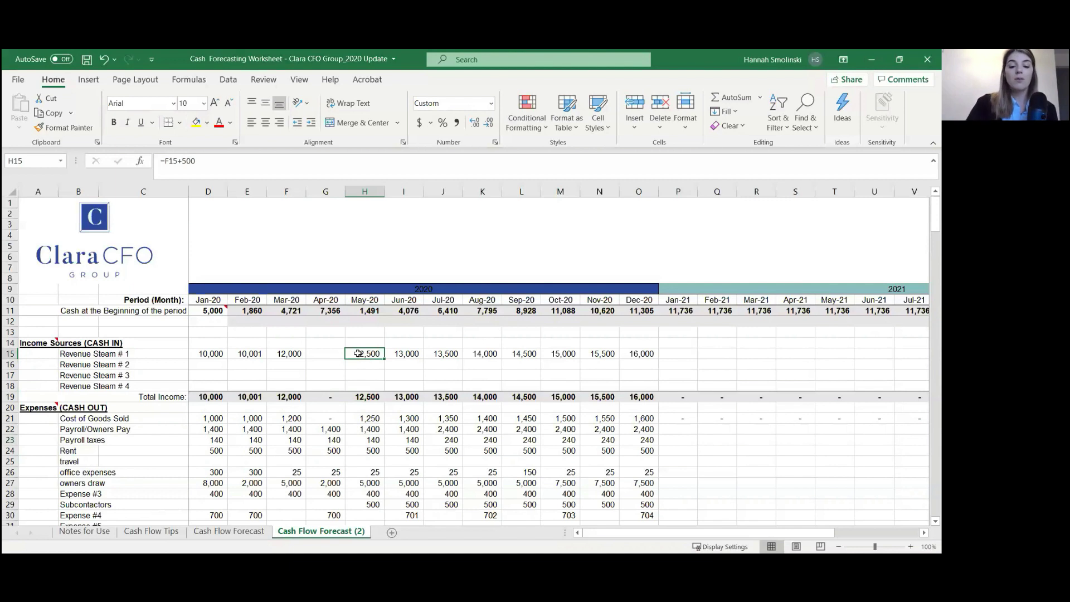
text(6000)
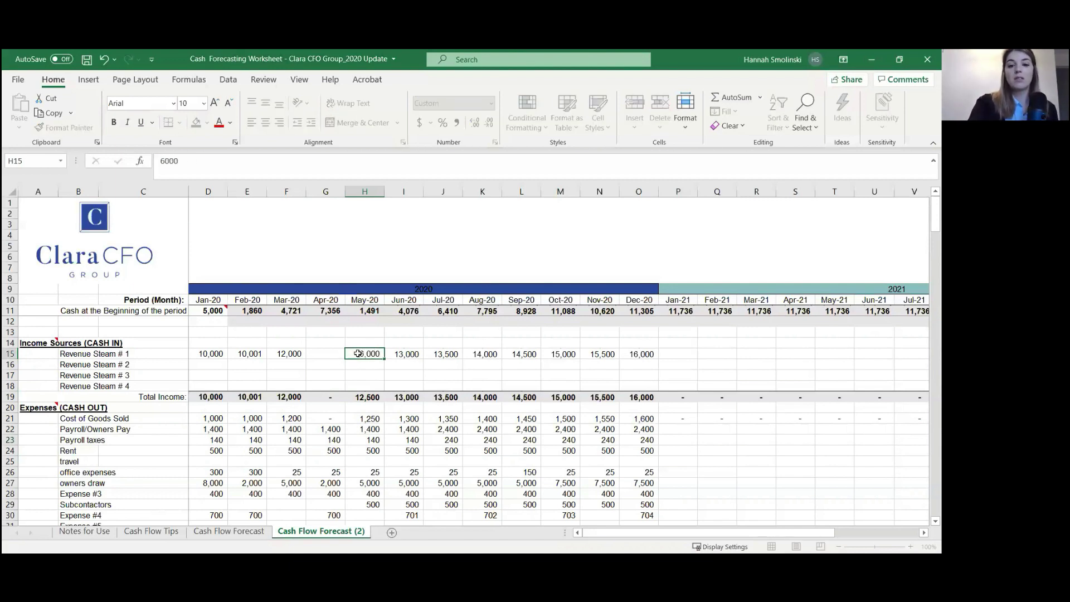
key(Return)
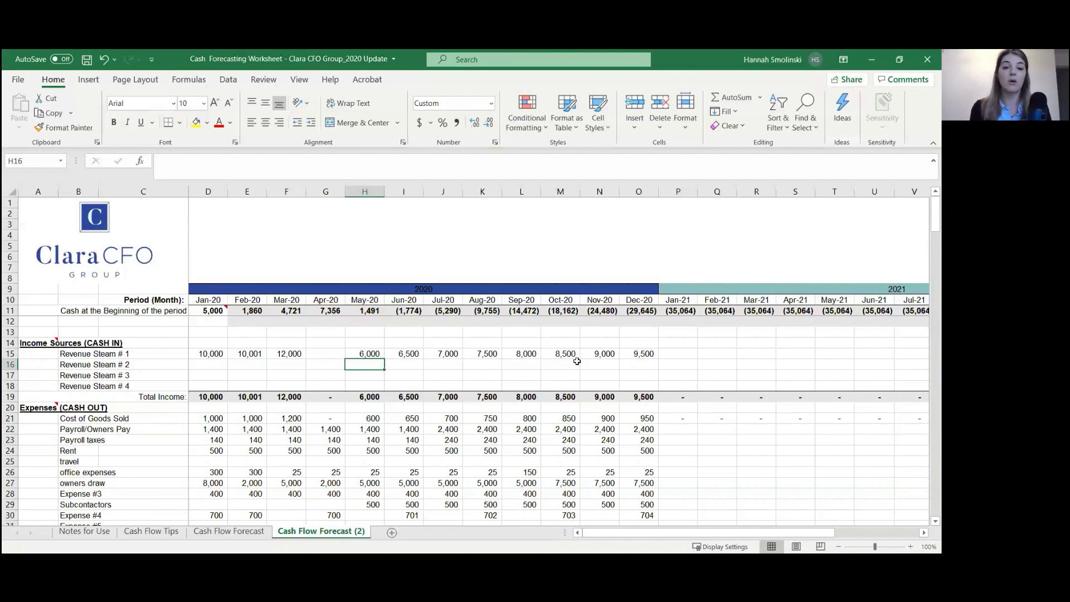
click(318, 352)
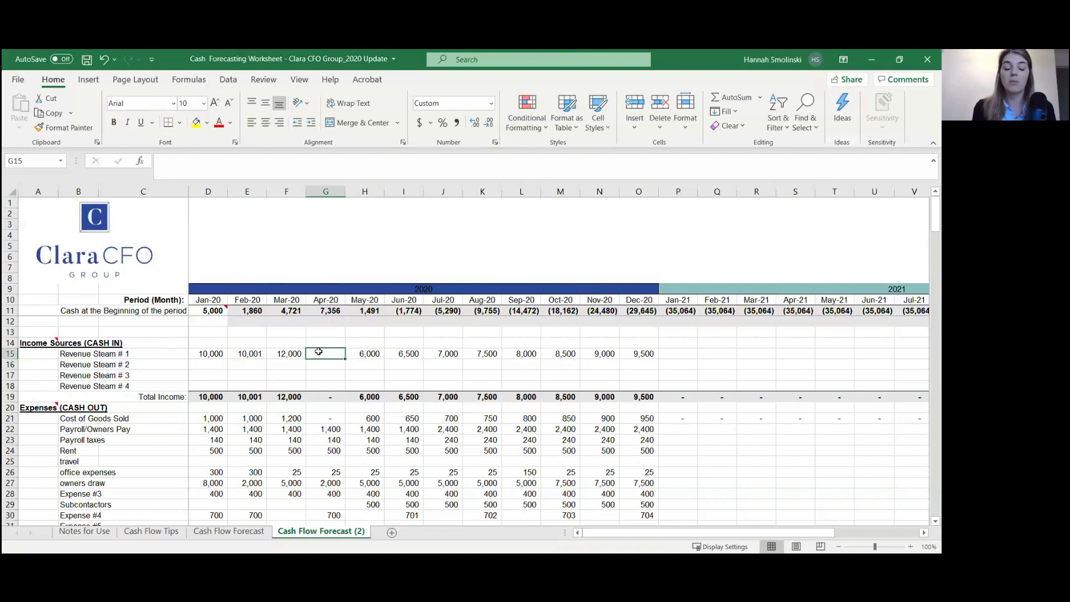
scroll(377, 371, down, 7)
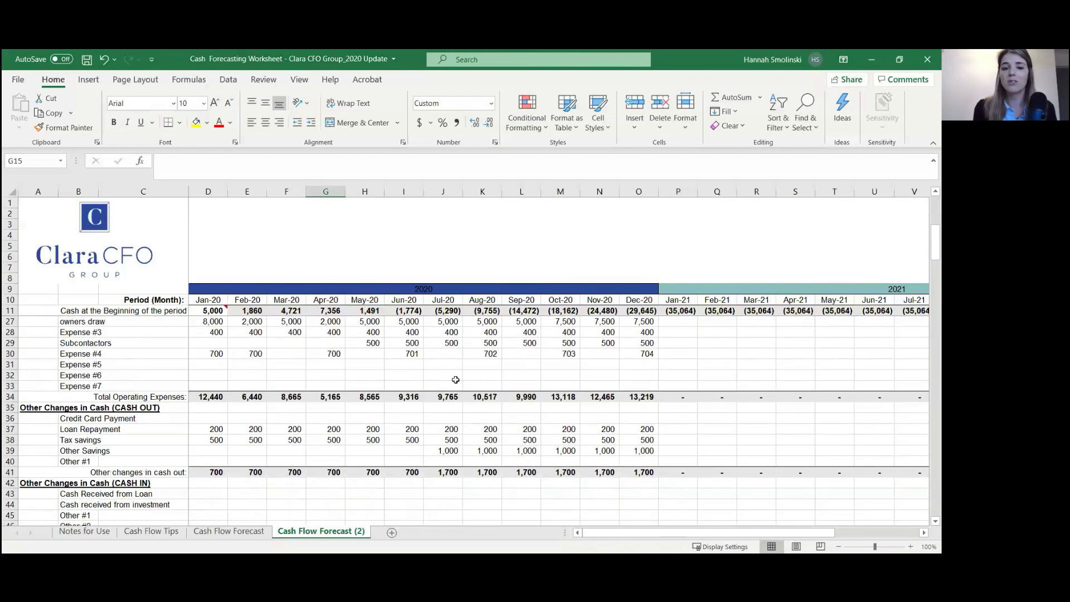
scroll(442, 398, down, 2)
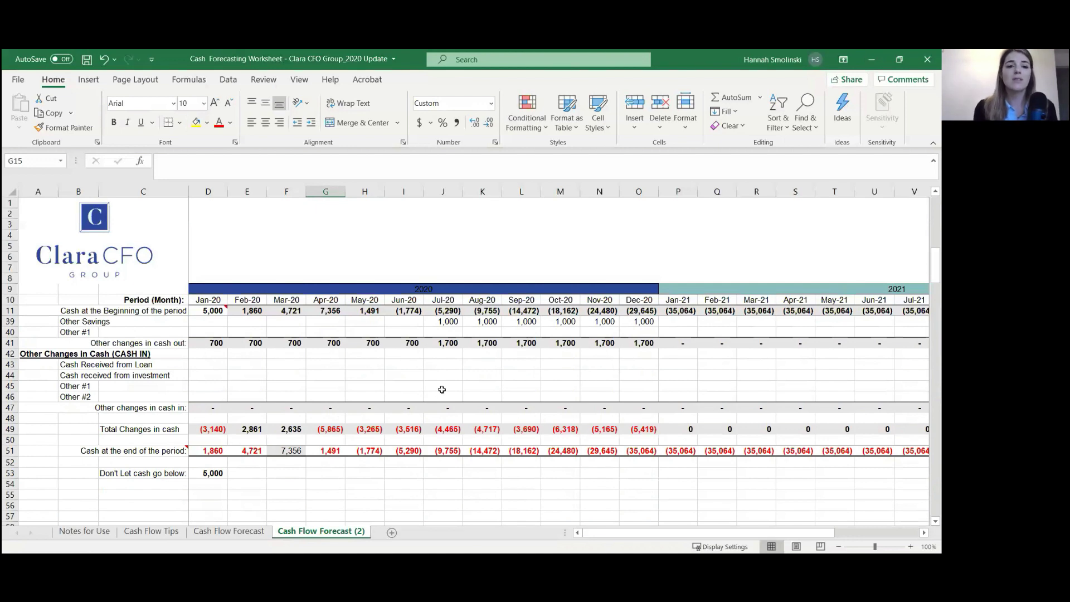
scroll(434, 404, up, 9)
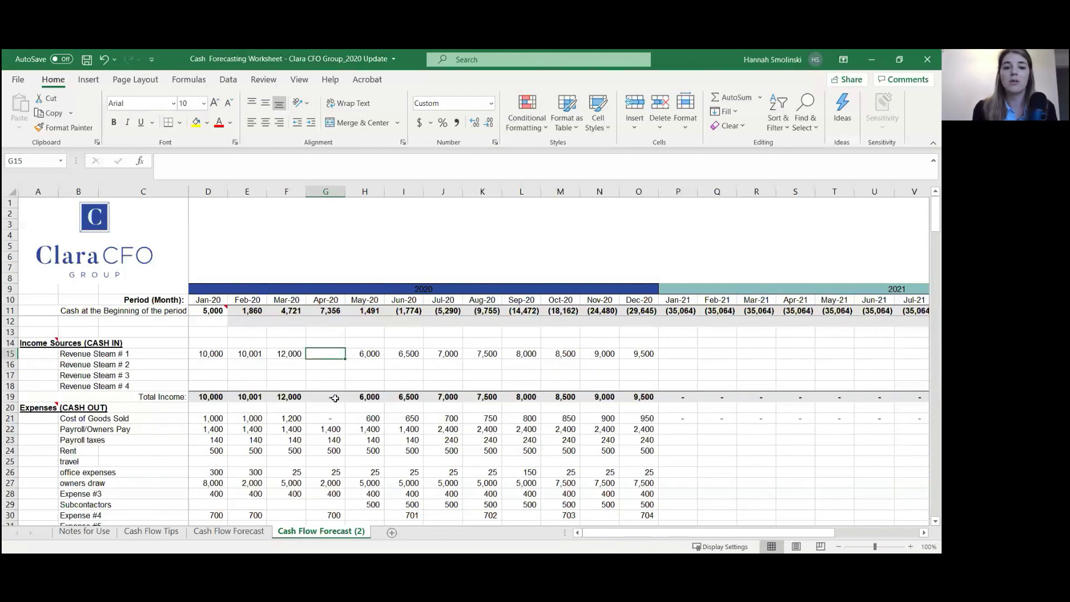